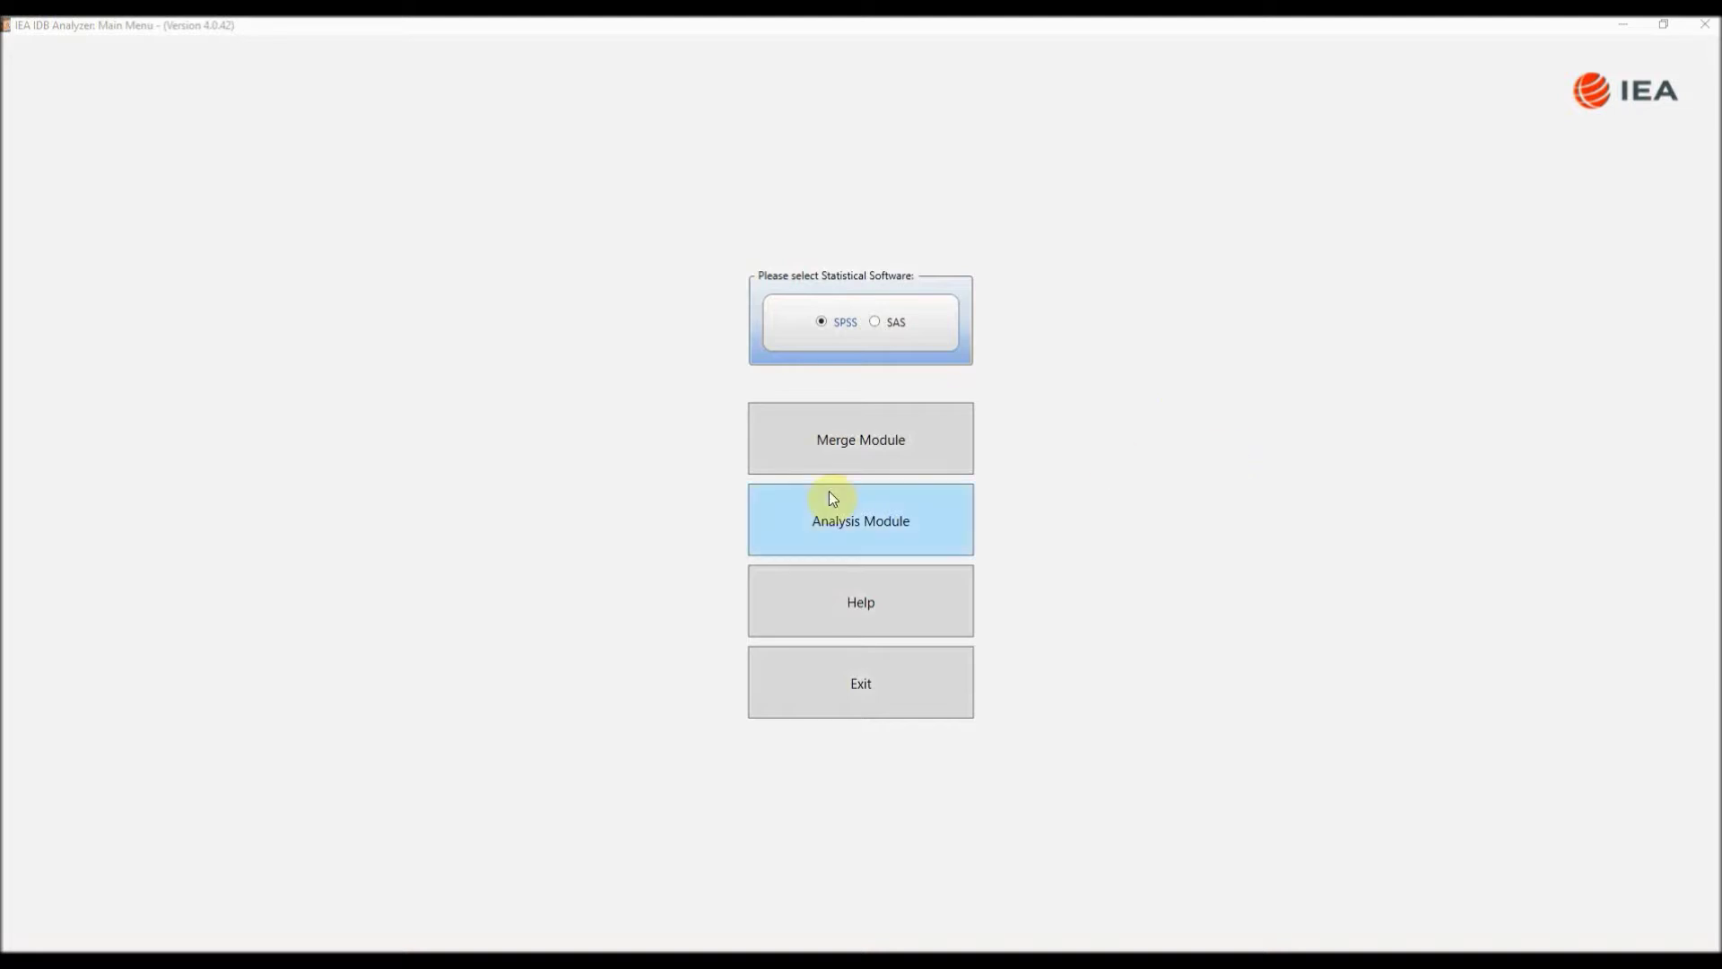
- Open the Analysis Module and load asgengm7.sav from the T19_G4_SPSS Data folder as the analysis file
click(863, 519)
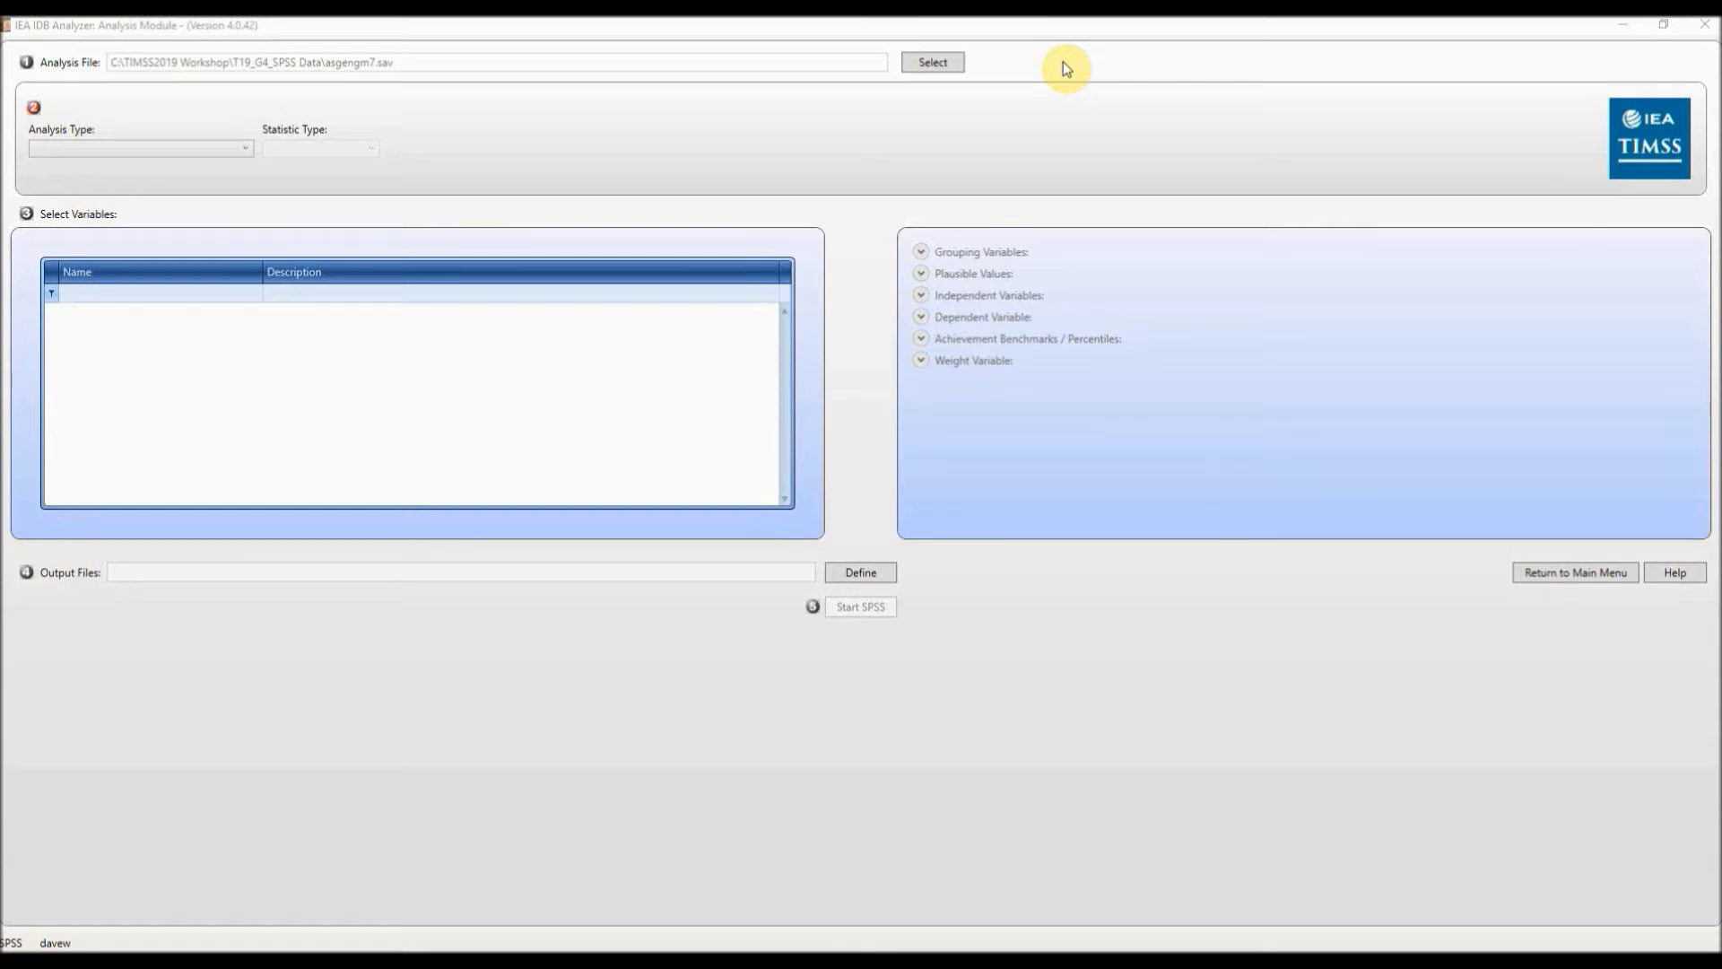
click(950, 62)
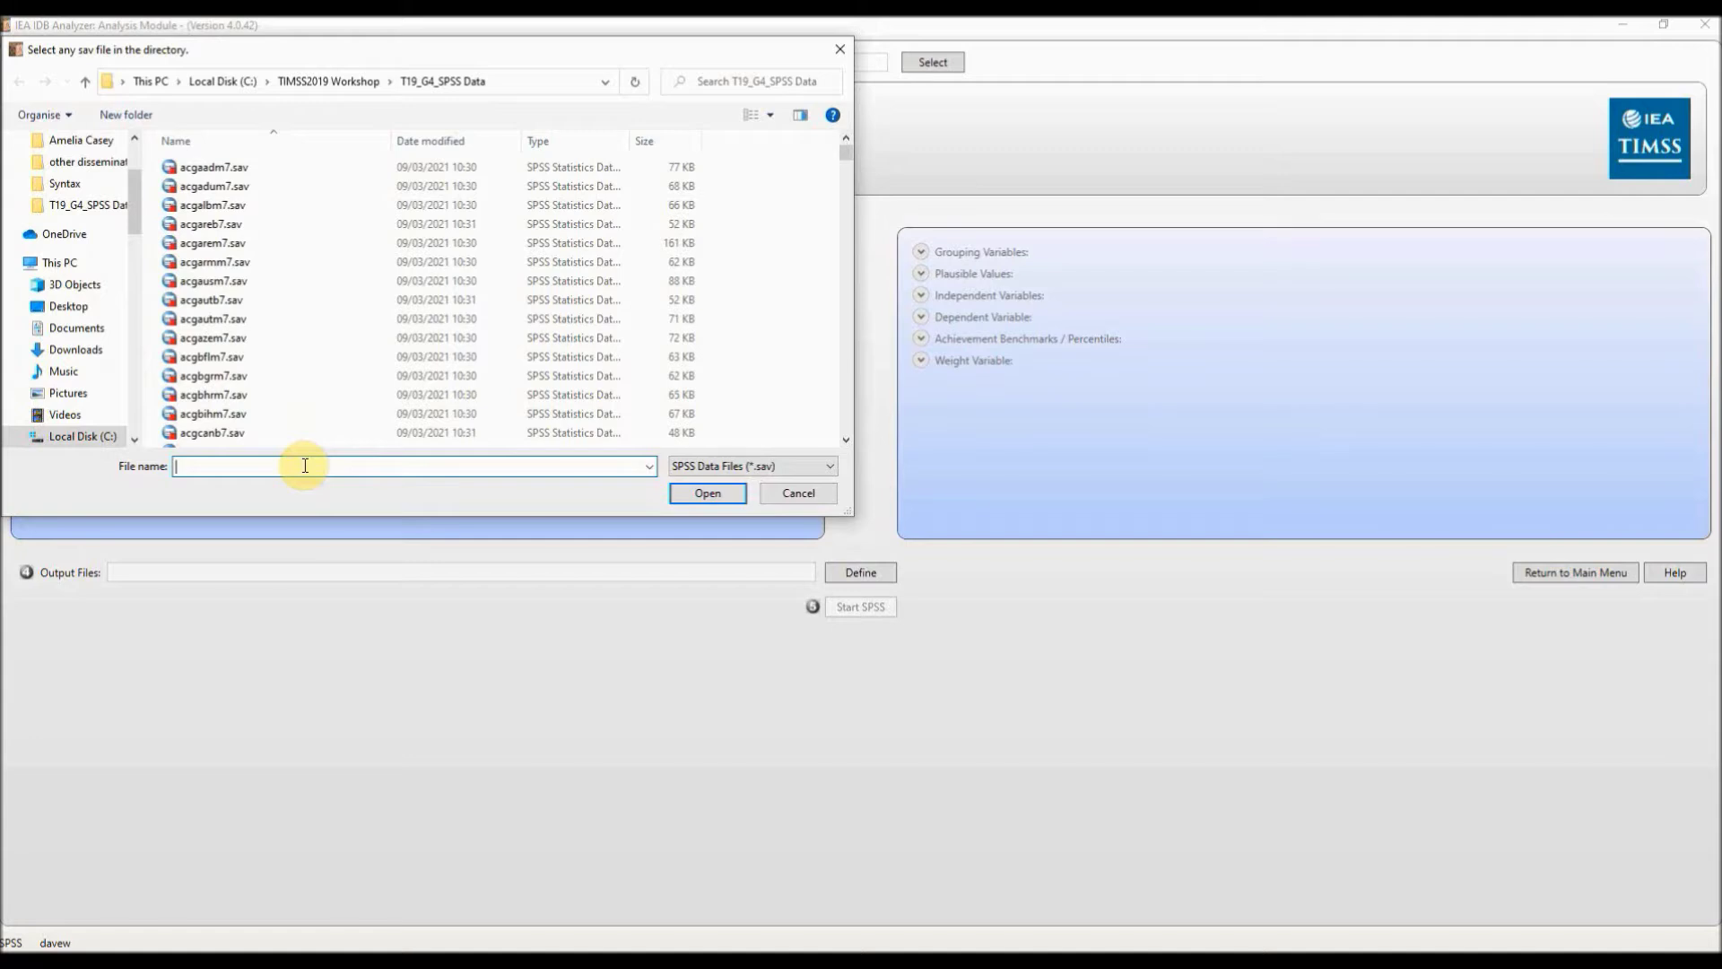
text(asg)
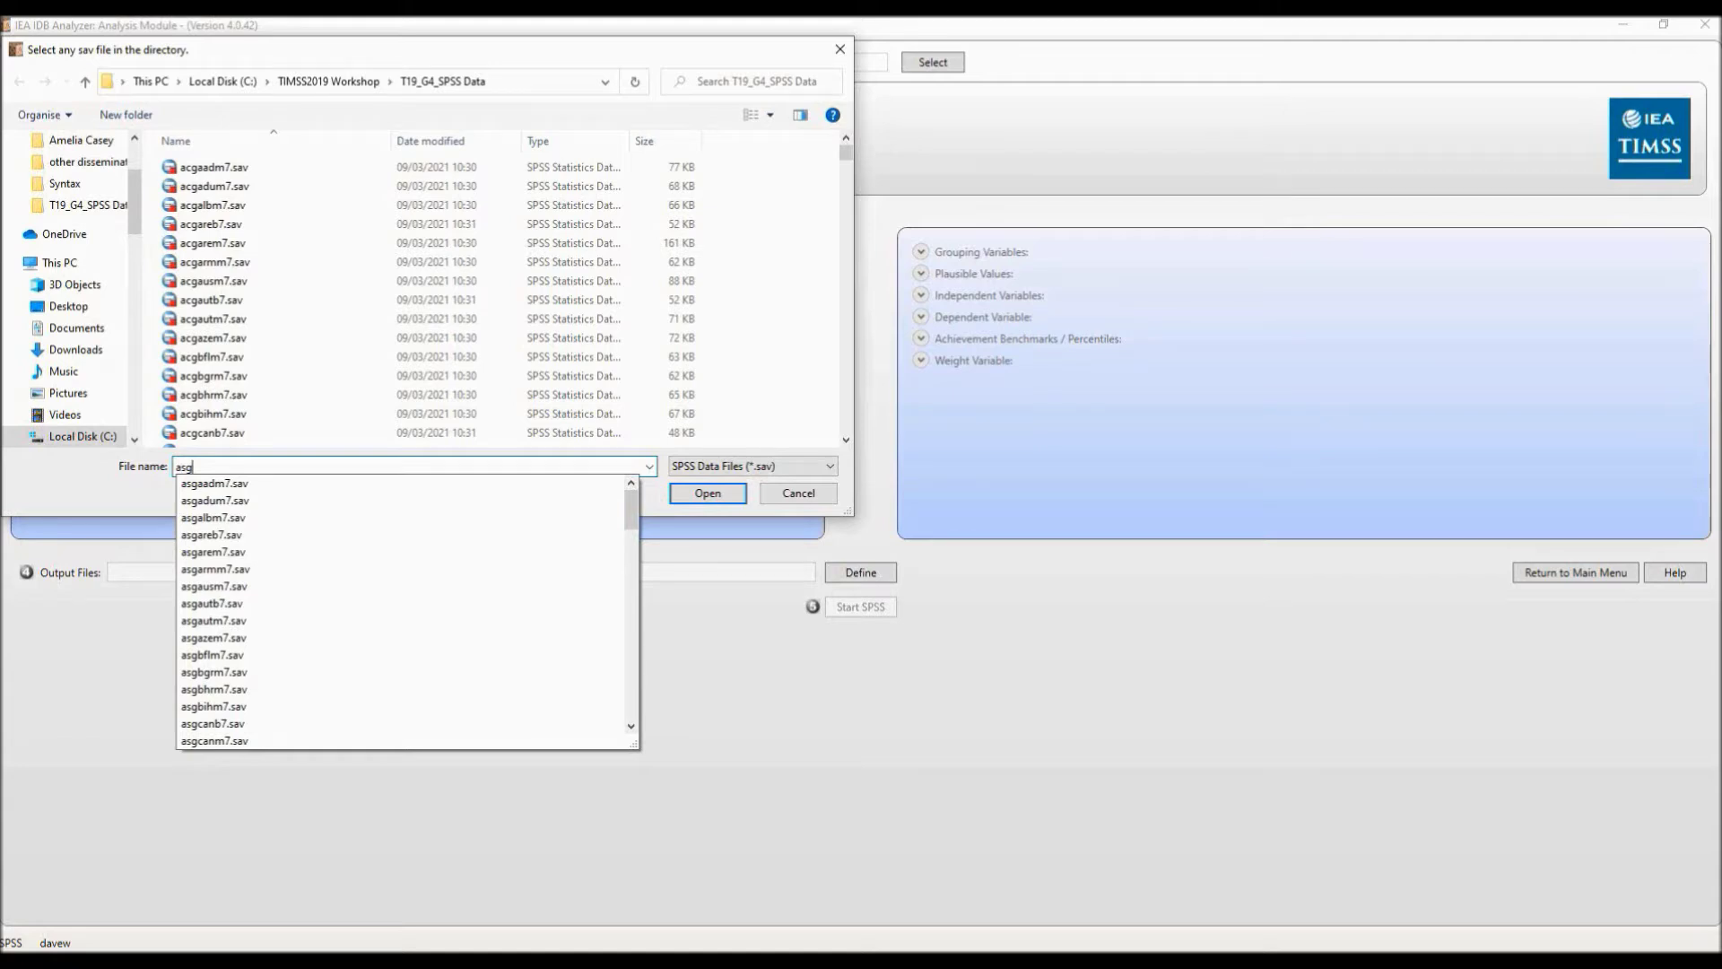
text(eng)
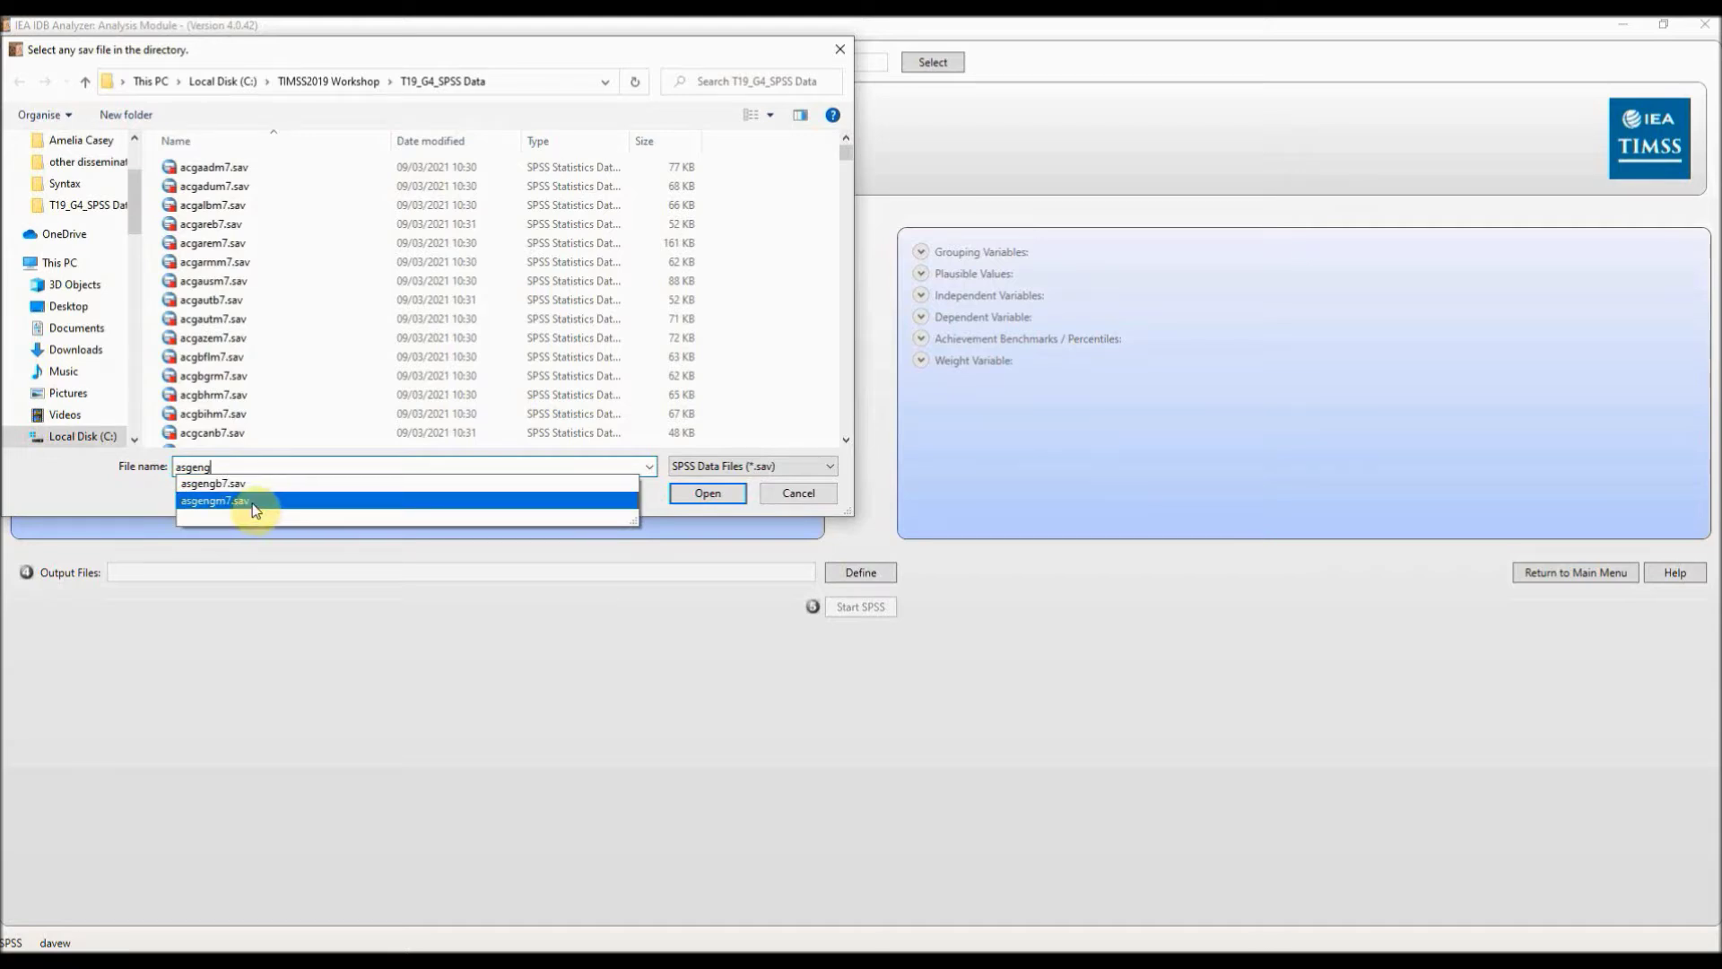
click(466, 505)
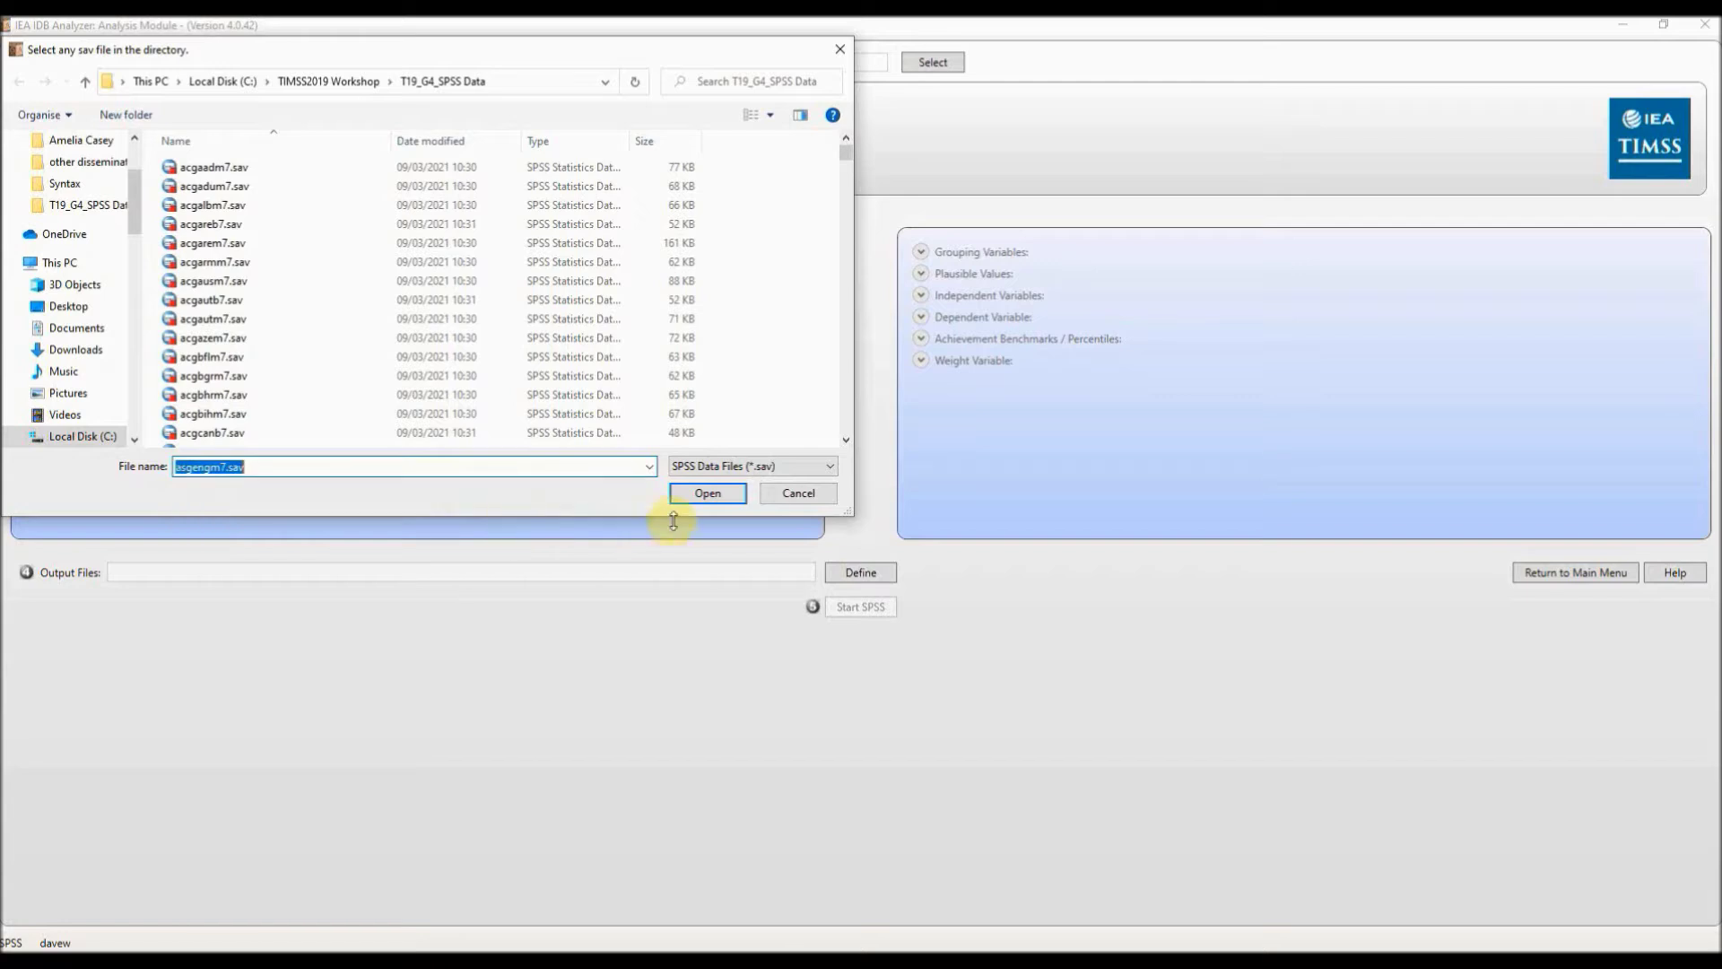
click(711, 495)
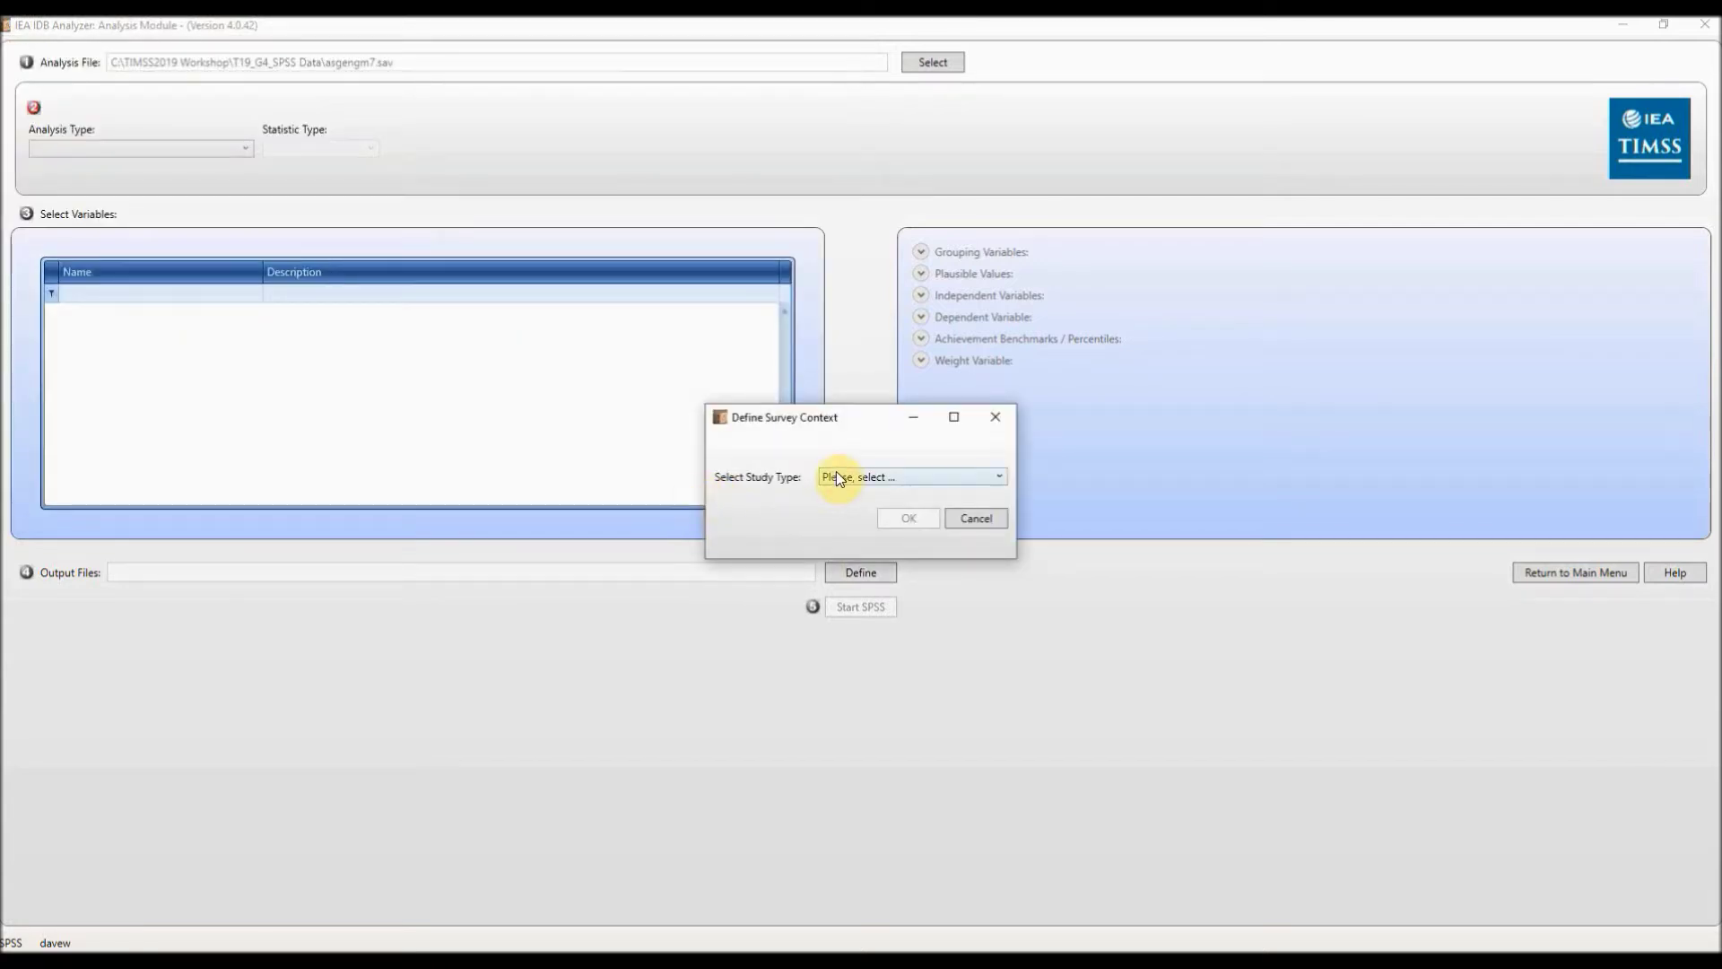
- Define the survey context by setting the study type to TIMSS
click(1000, 482)
scroll(933, 628, down, 2)
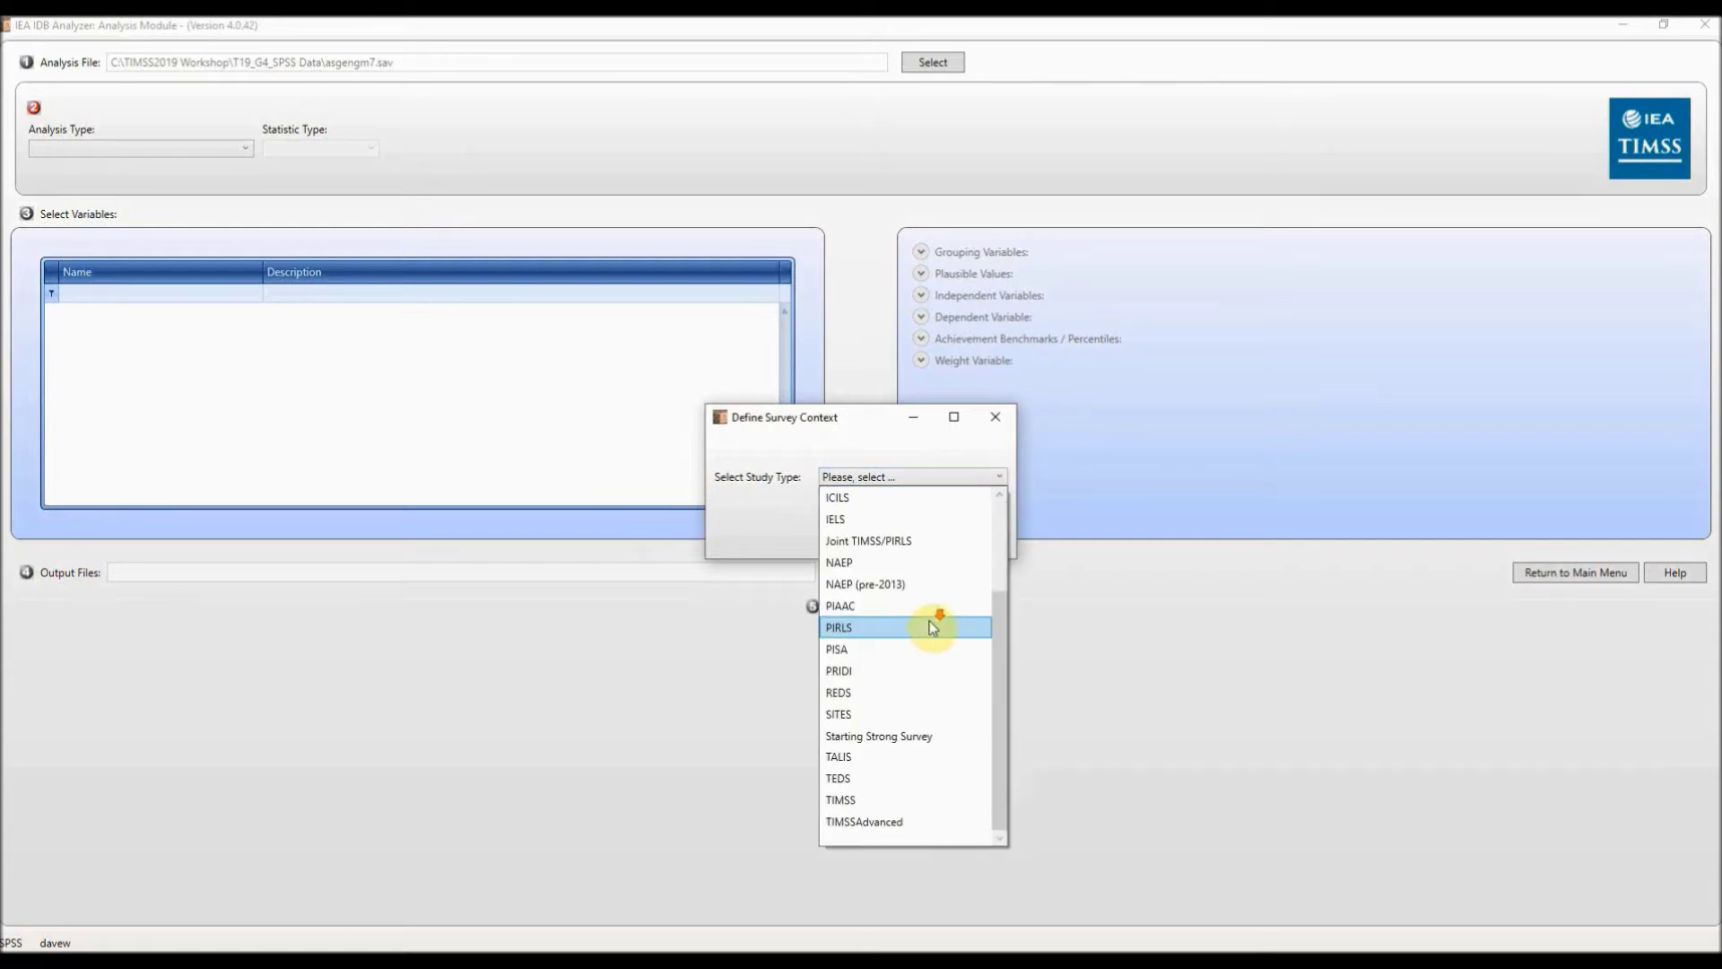
click(848, 802)
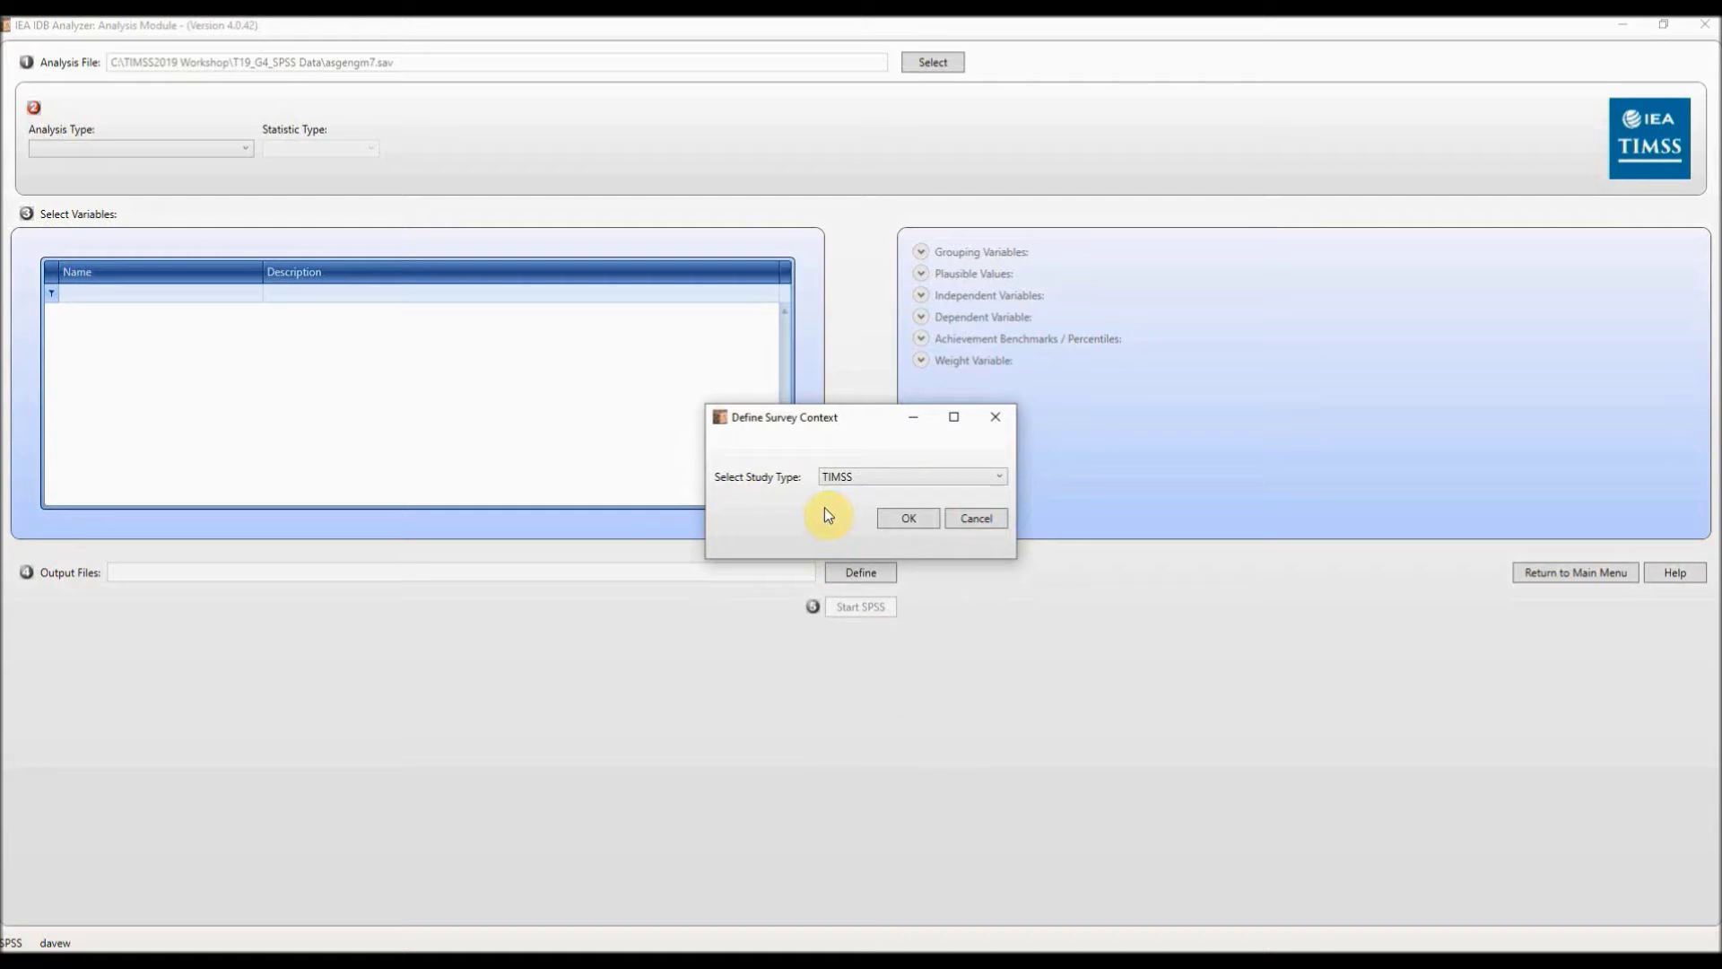
click(908, 521)
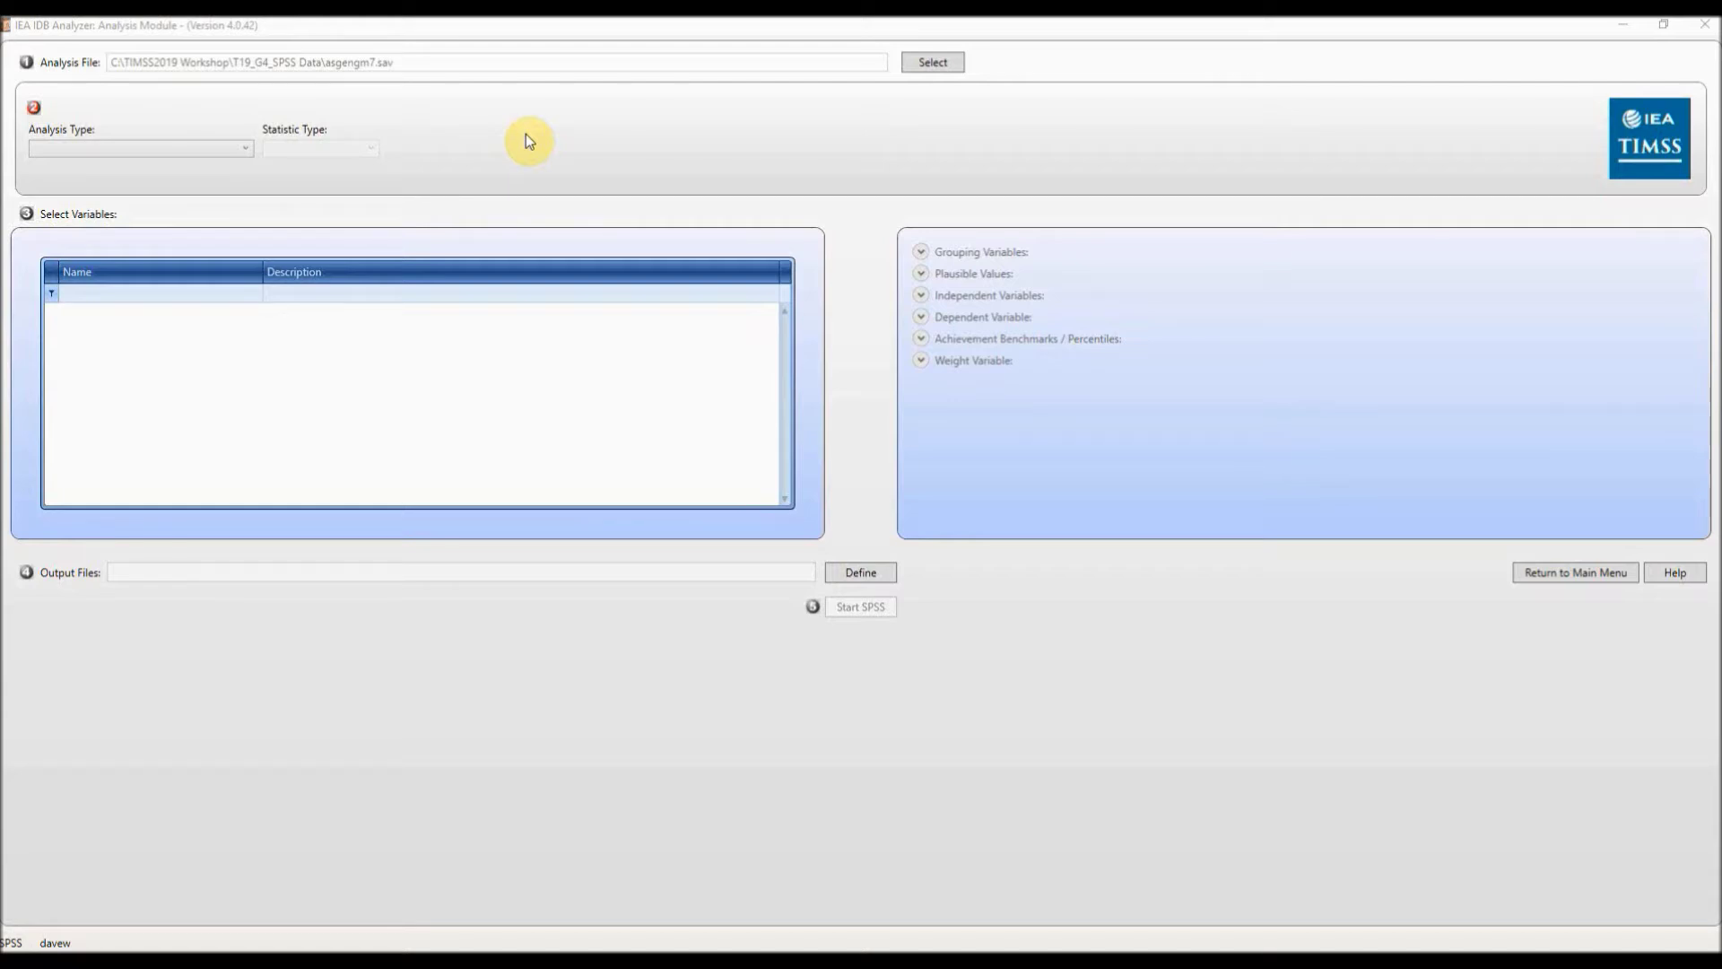
- Set the analysis type to TIMSS (Using Student Weights) and the statistic type to Percentages only
click(246, 148)
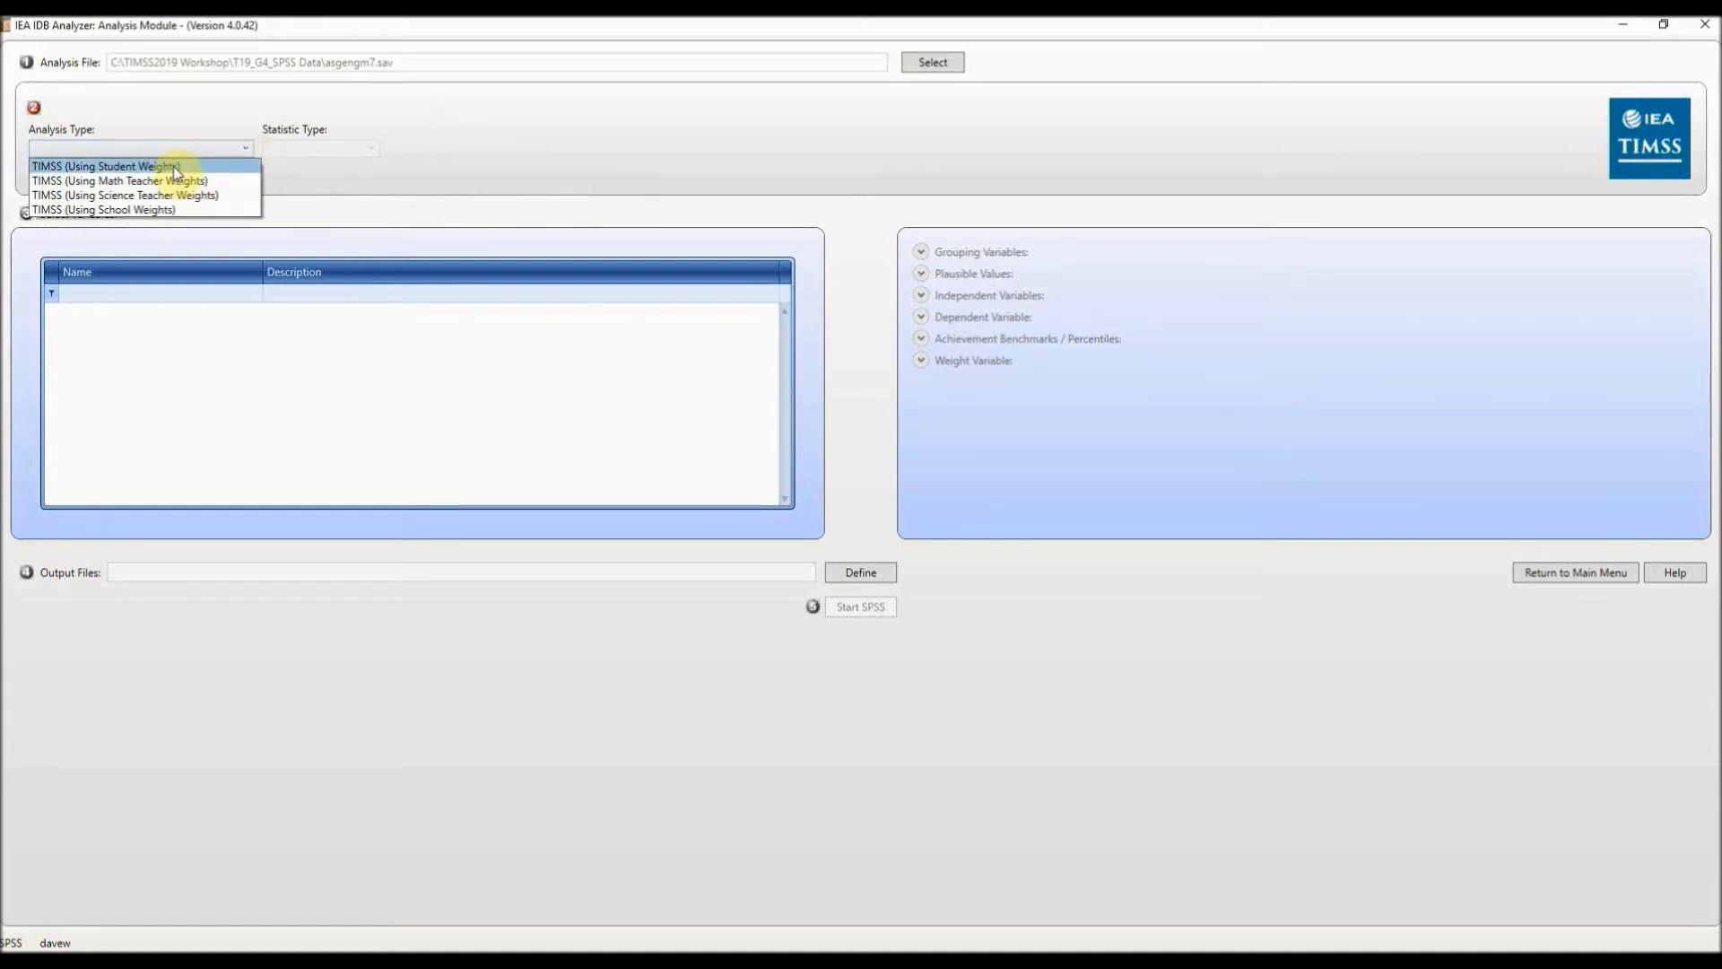
click(175, 168)
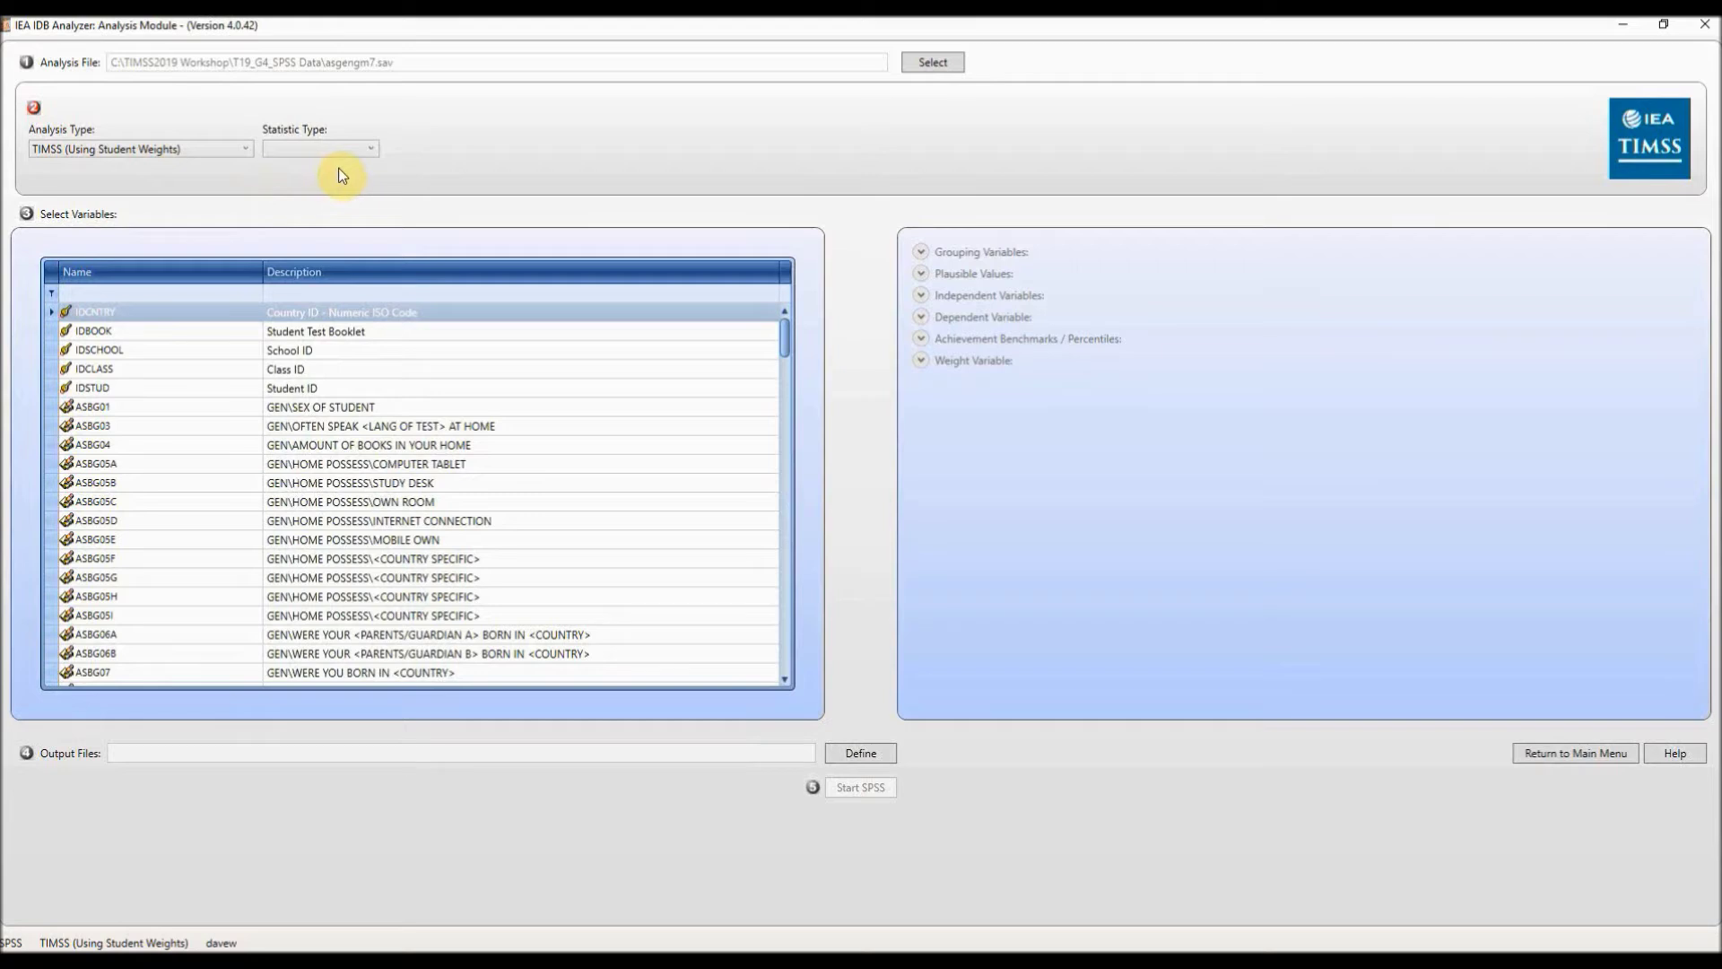
click(370, 149)
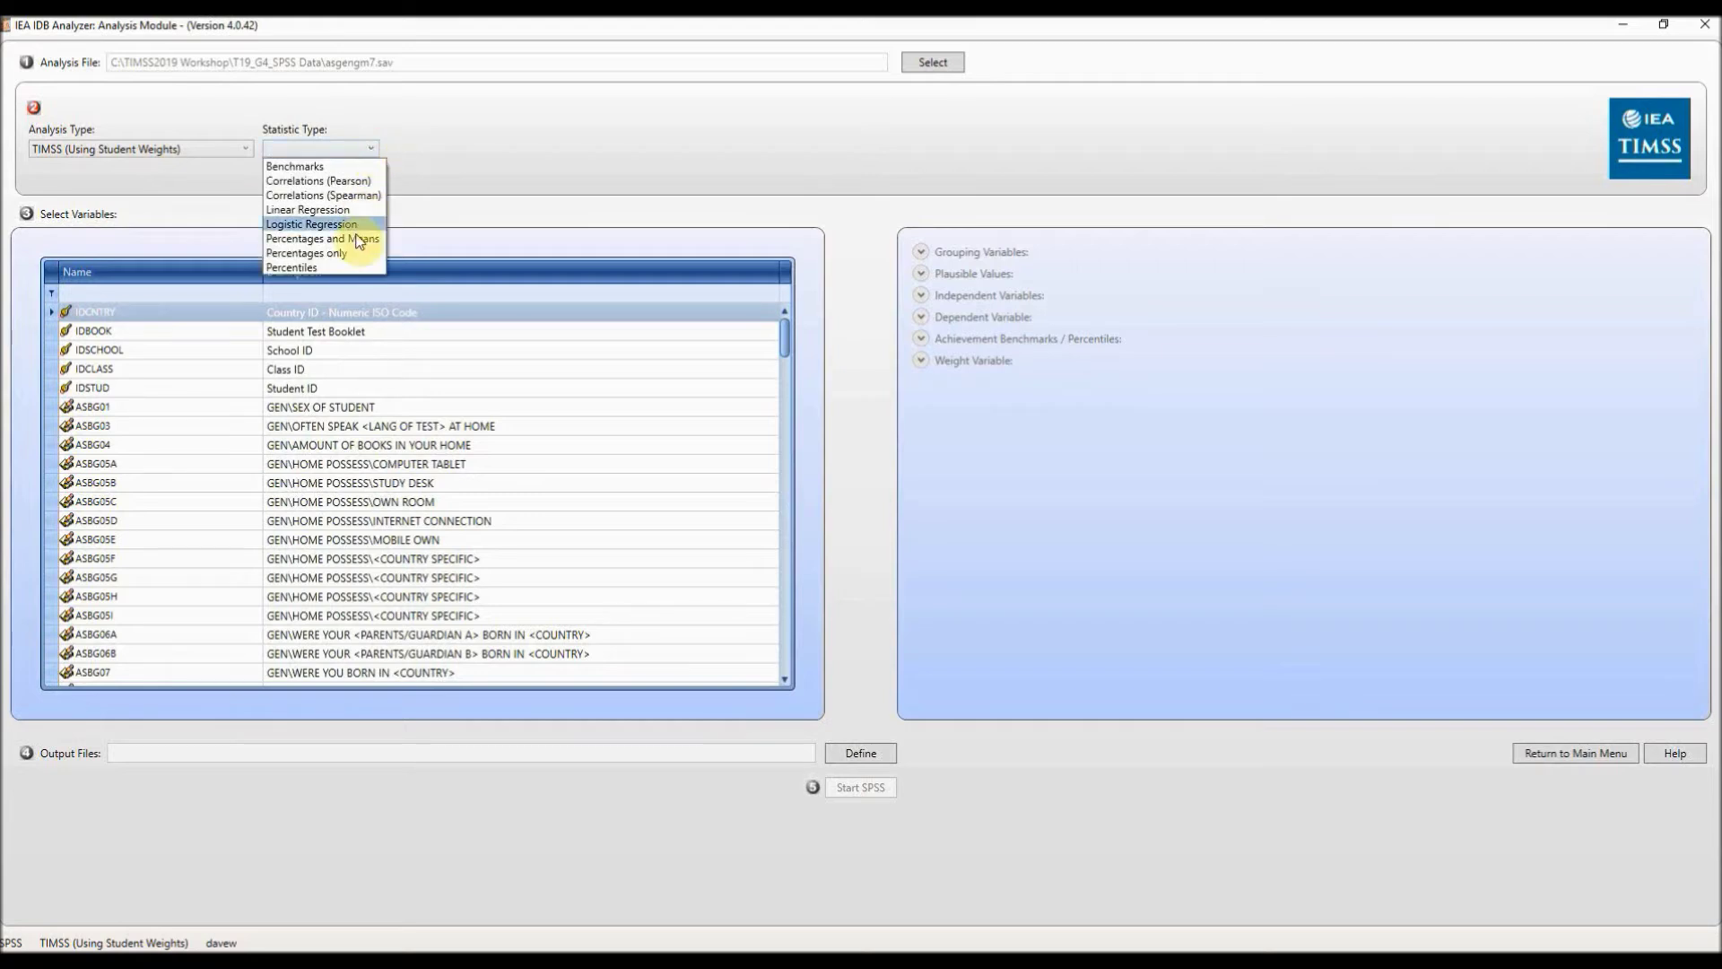
click(350, 256)
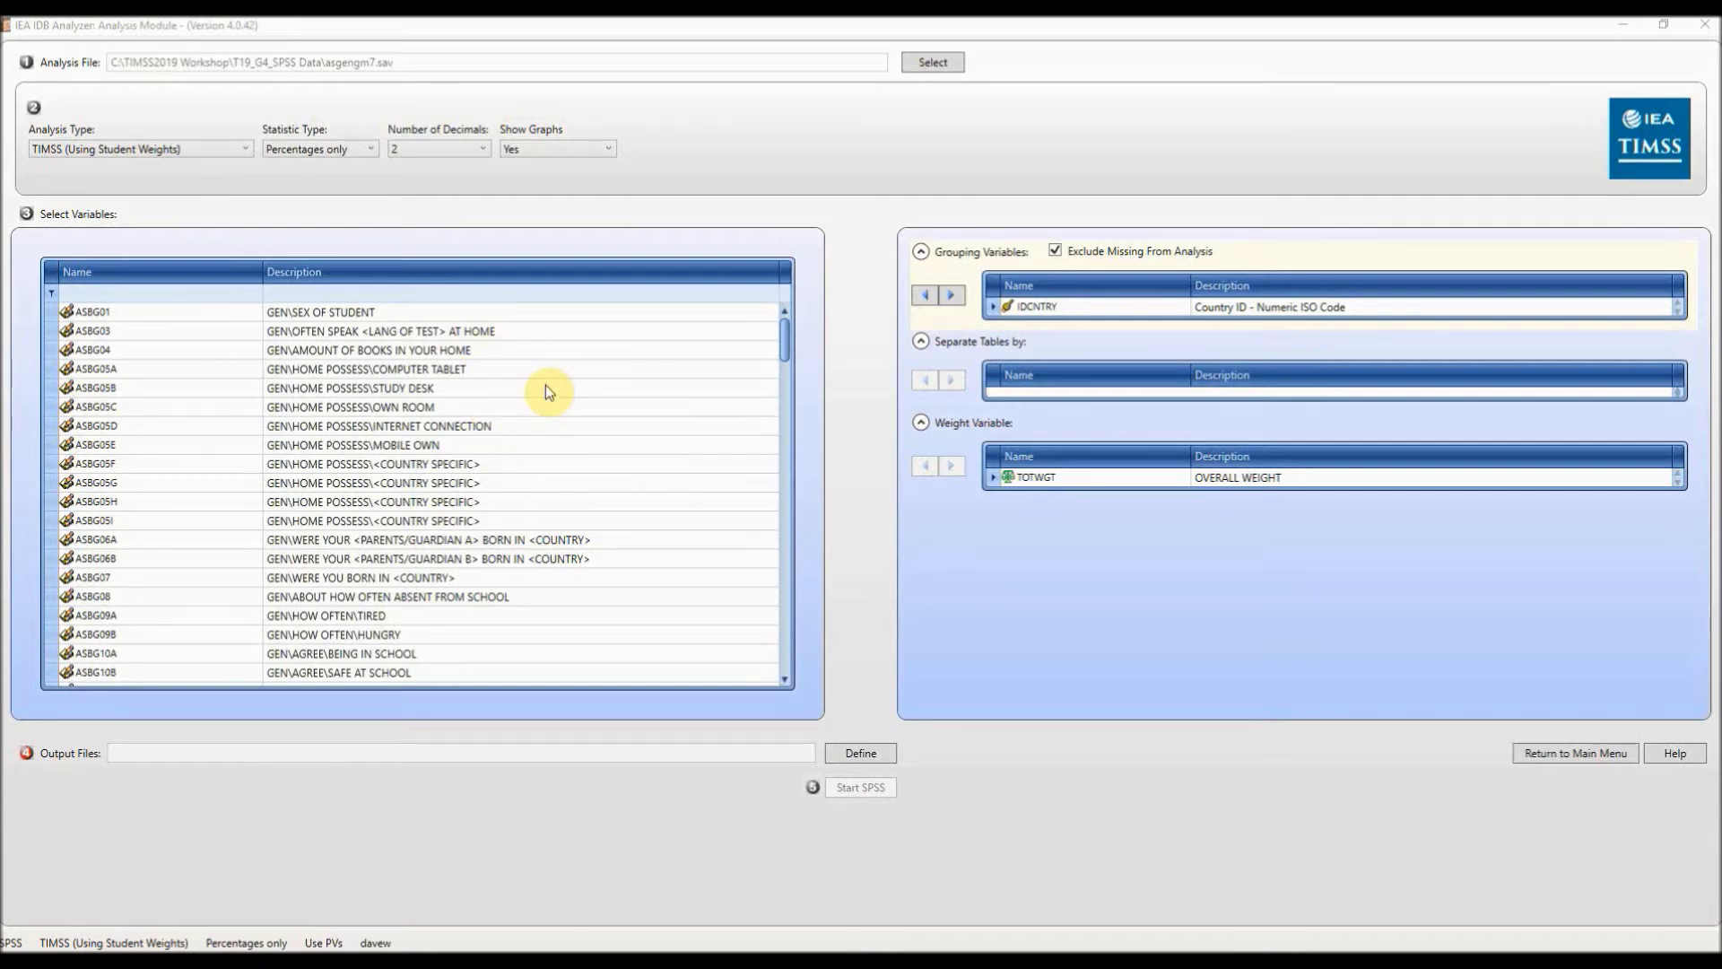
- Filter the variable descriptions by "like" and add ASDGSLM (Students Like Learning Mathematics/IDX) as a grouping variable
click(150, 294)
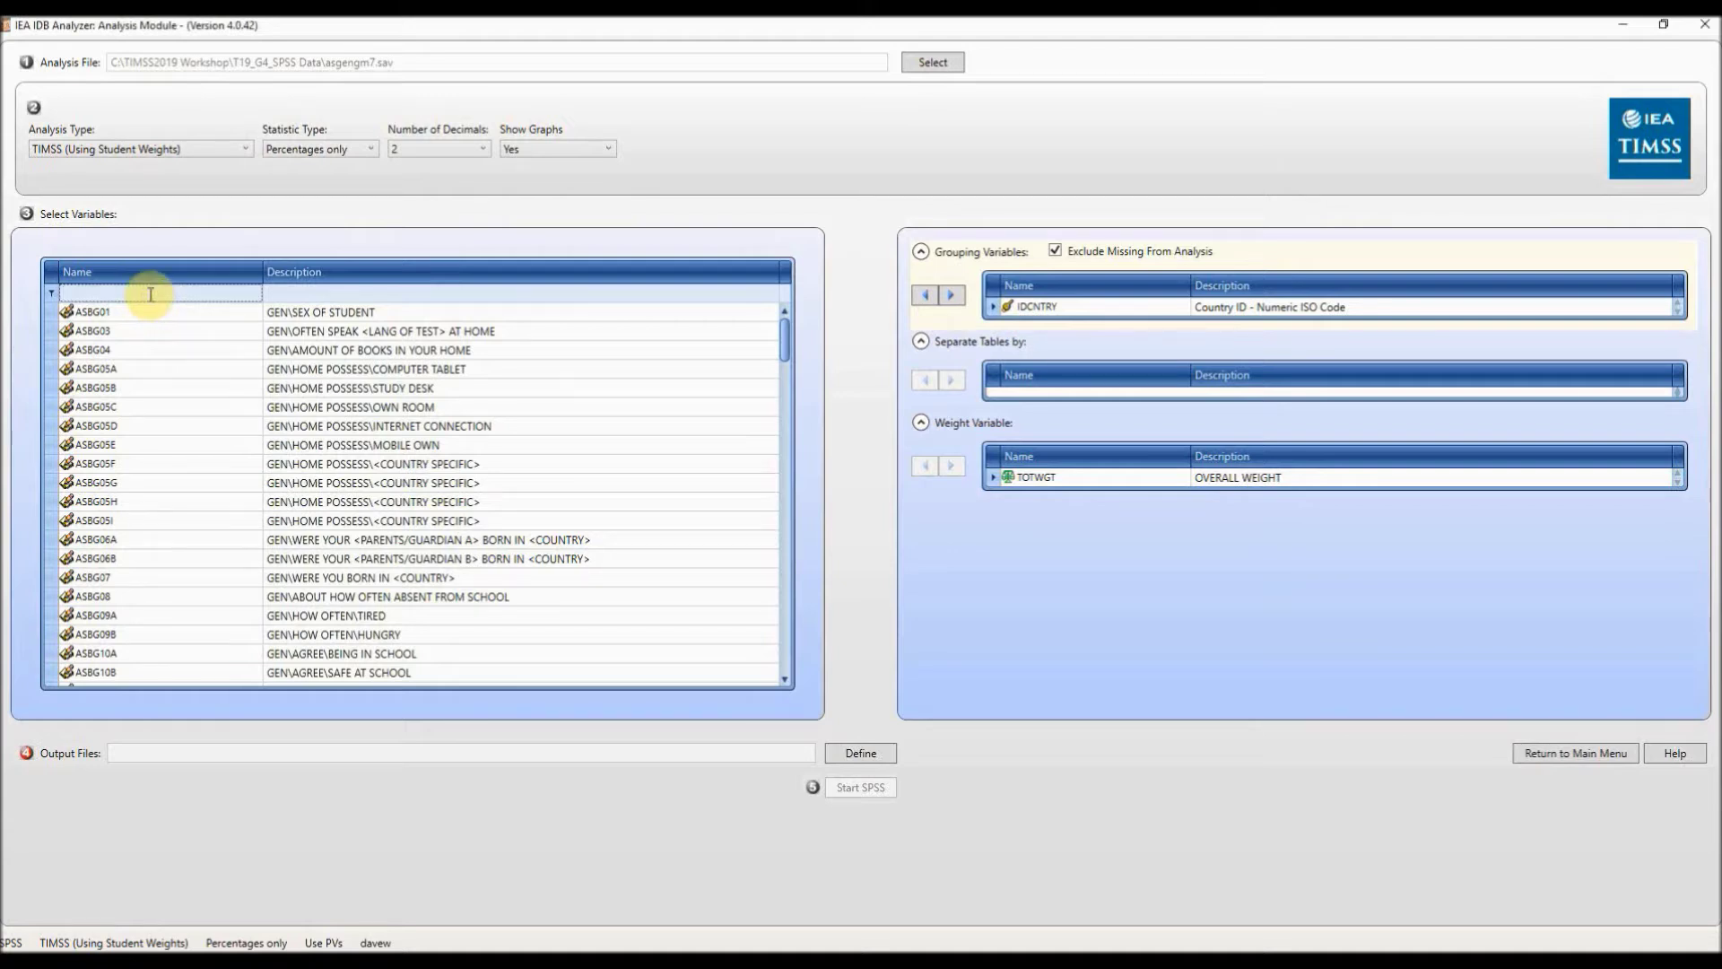
click(346, 292)
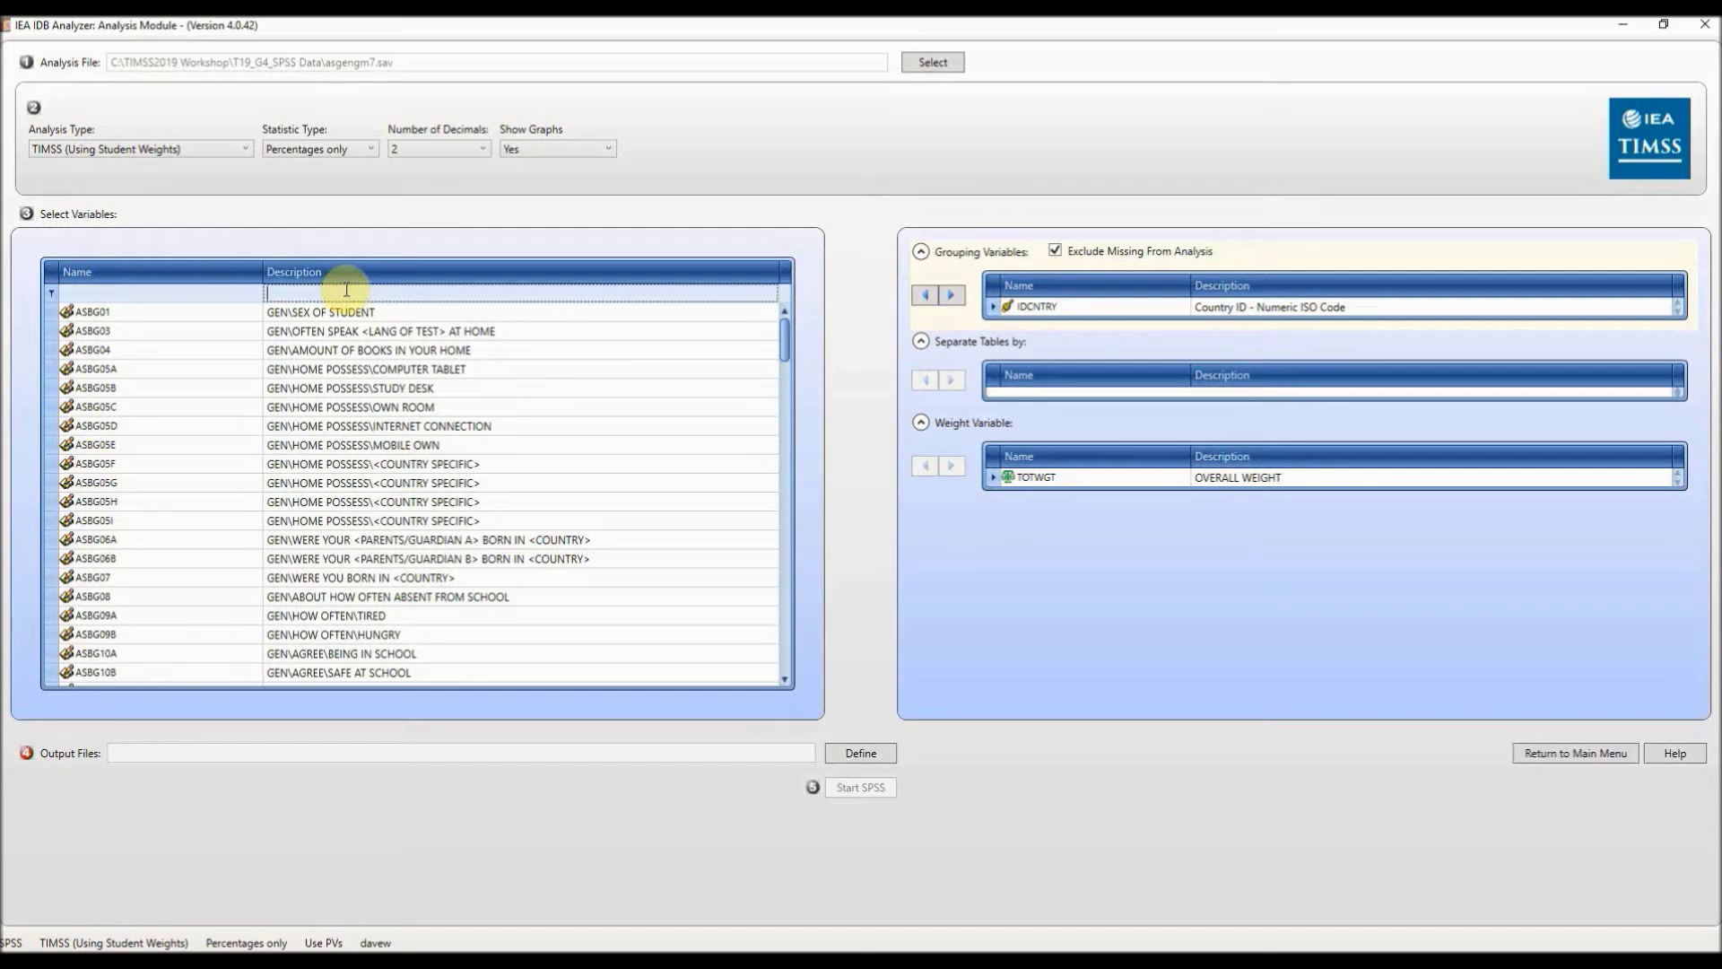
text(like)
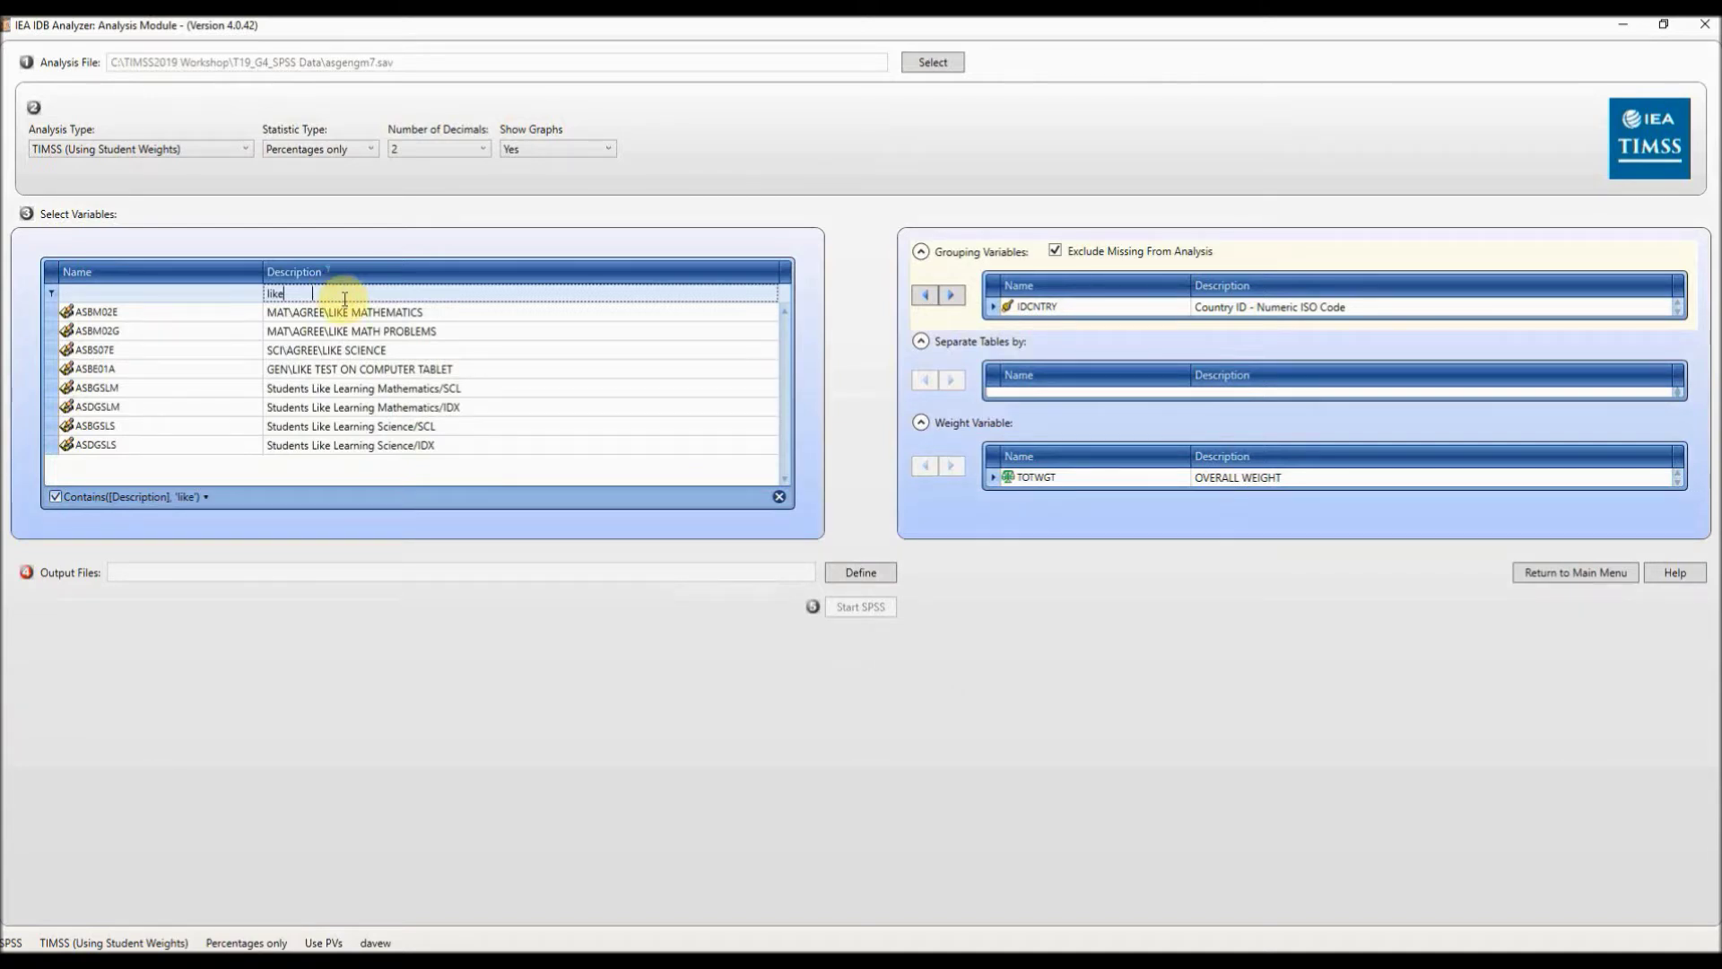
click(387, 391)
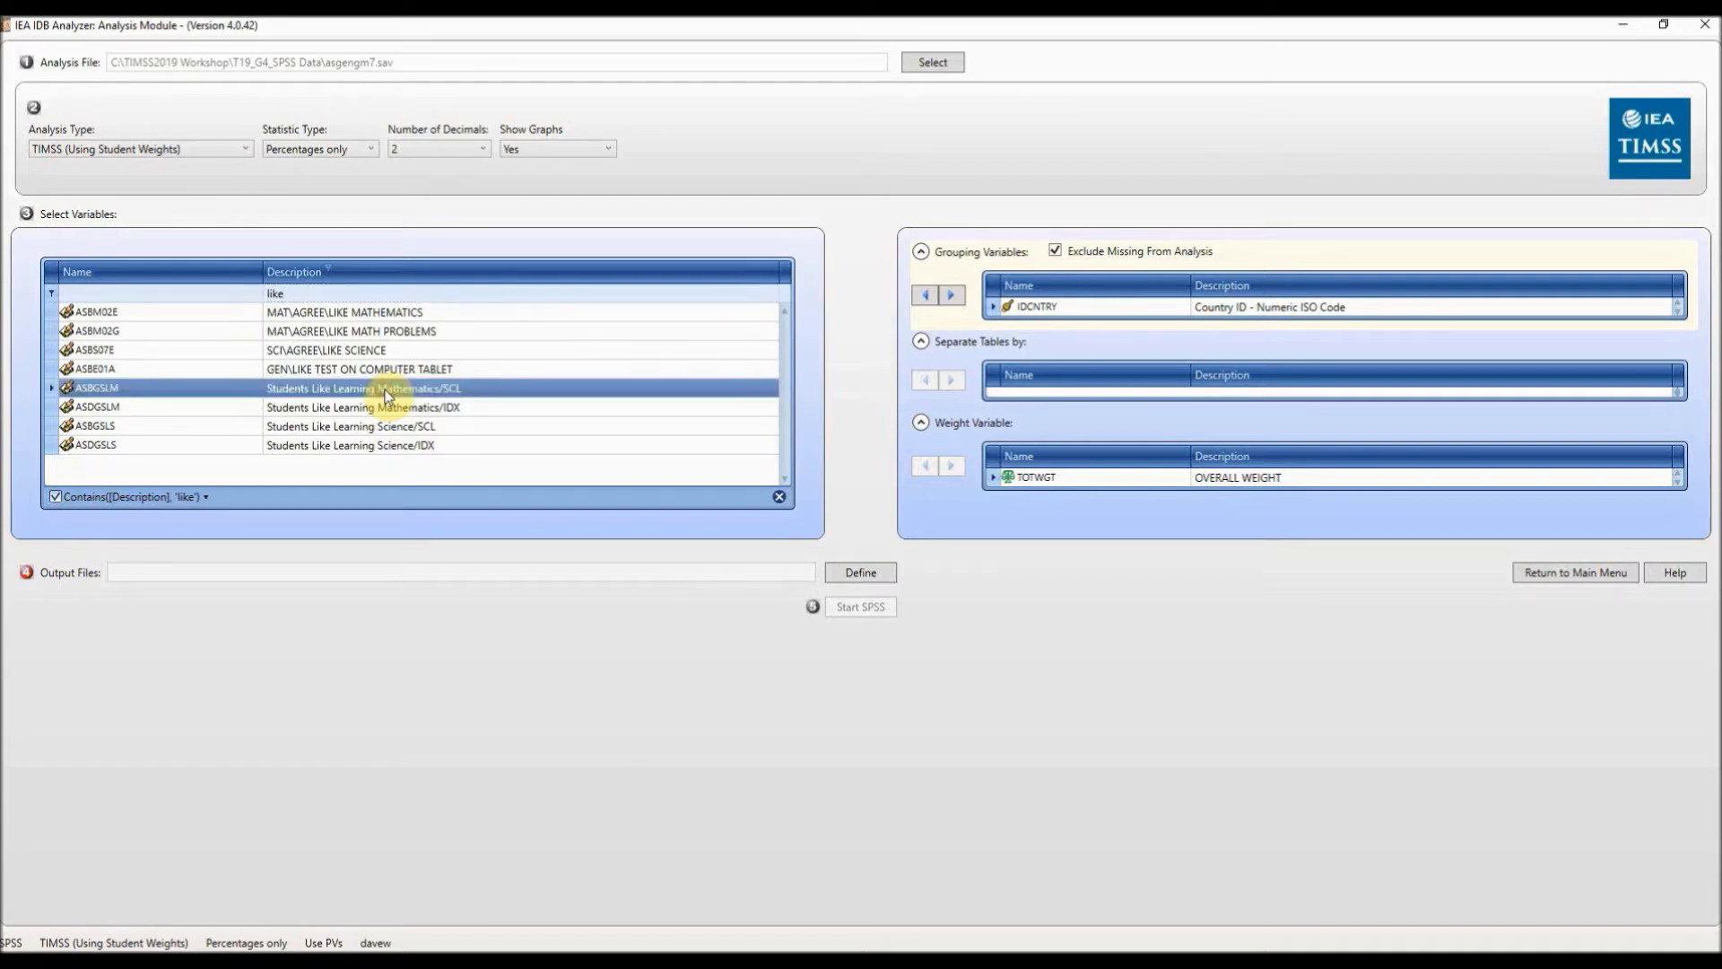
click(406, 410)
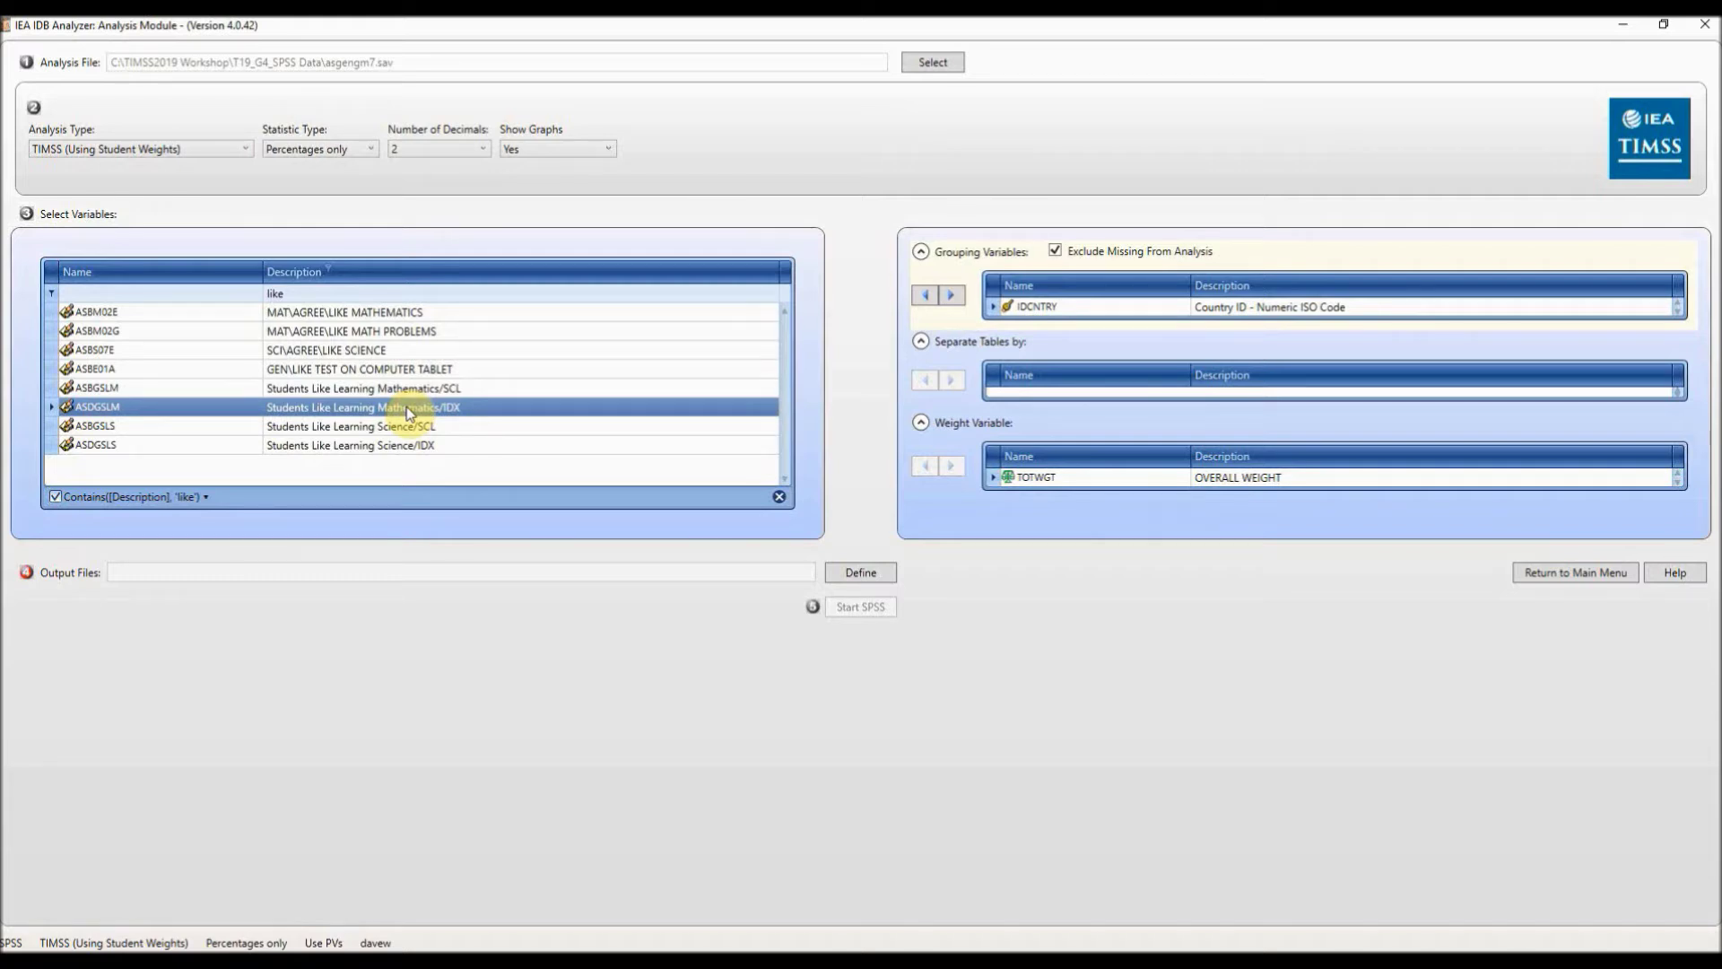
click(952, 296)
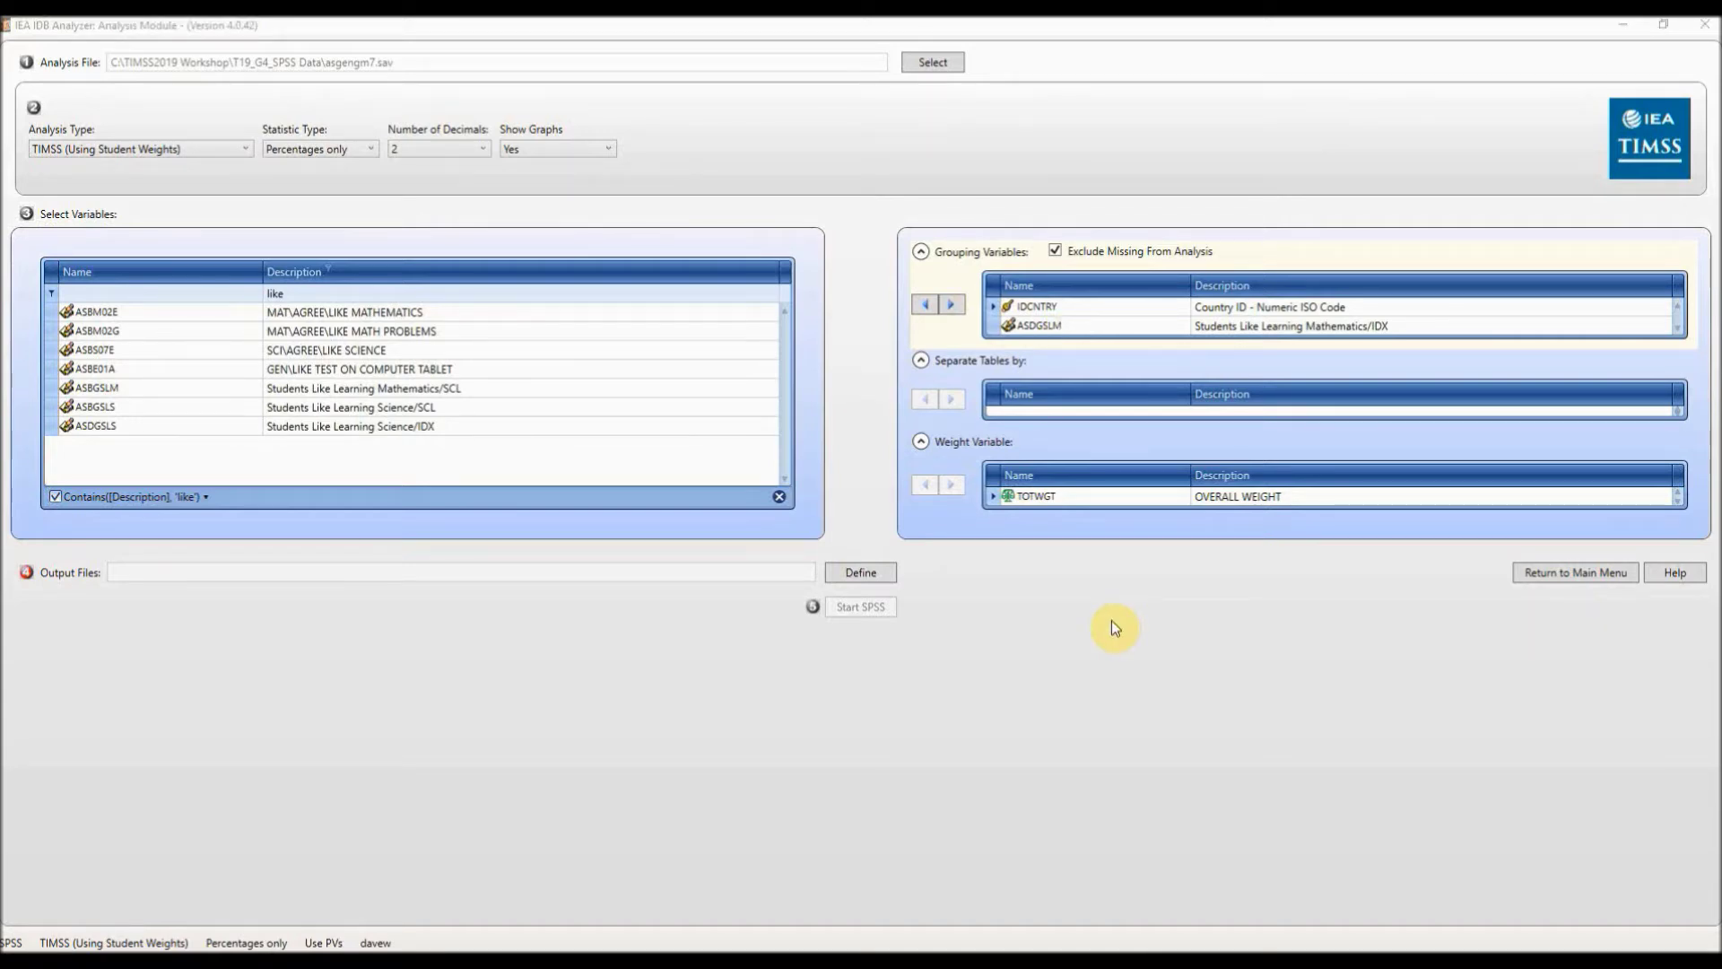
- Define the output files as like_learning_maths in the Syntax folder of TIMSS2019 Workshop
click(866, 573)
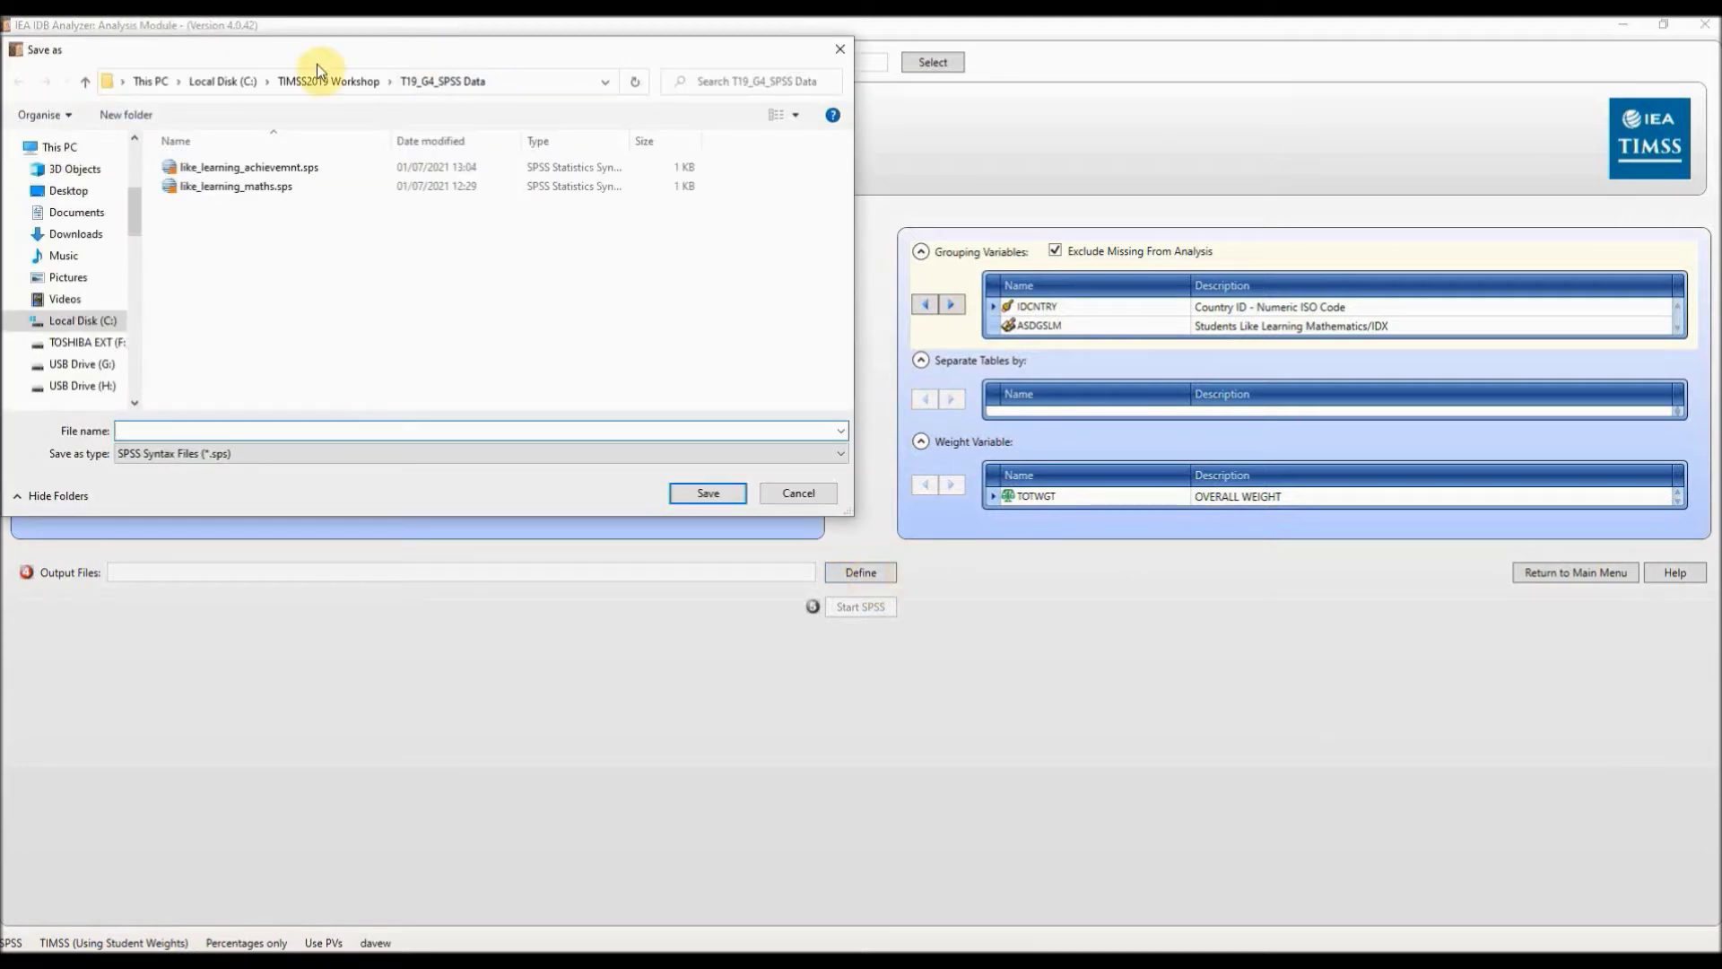
click(331, 83)
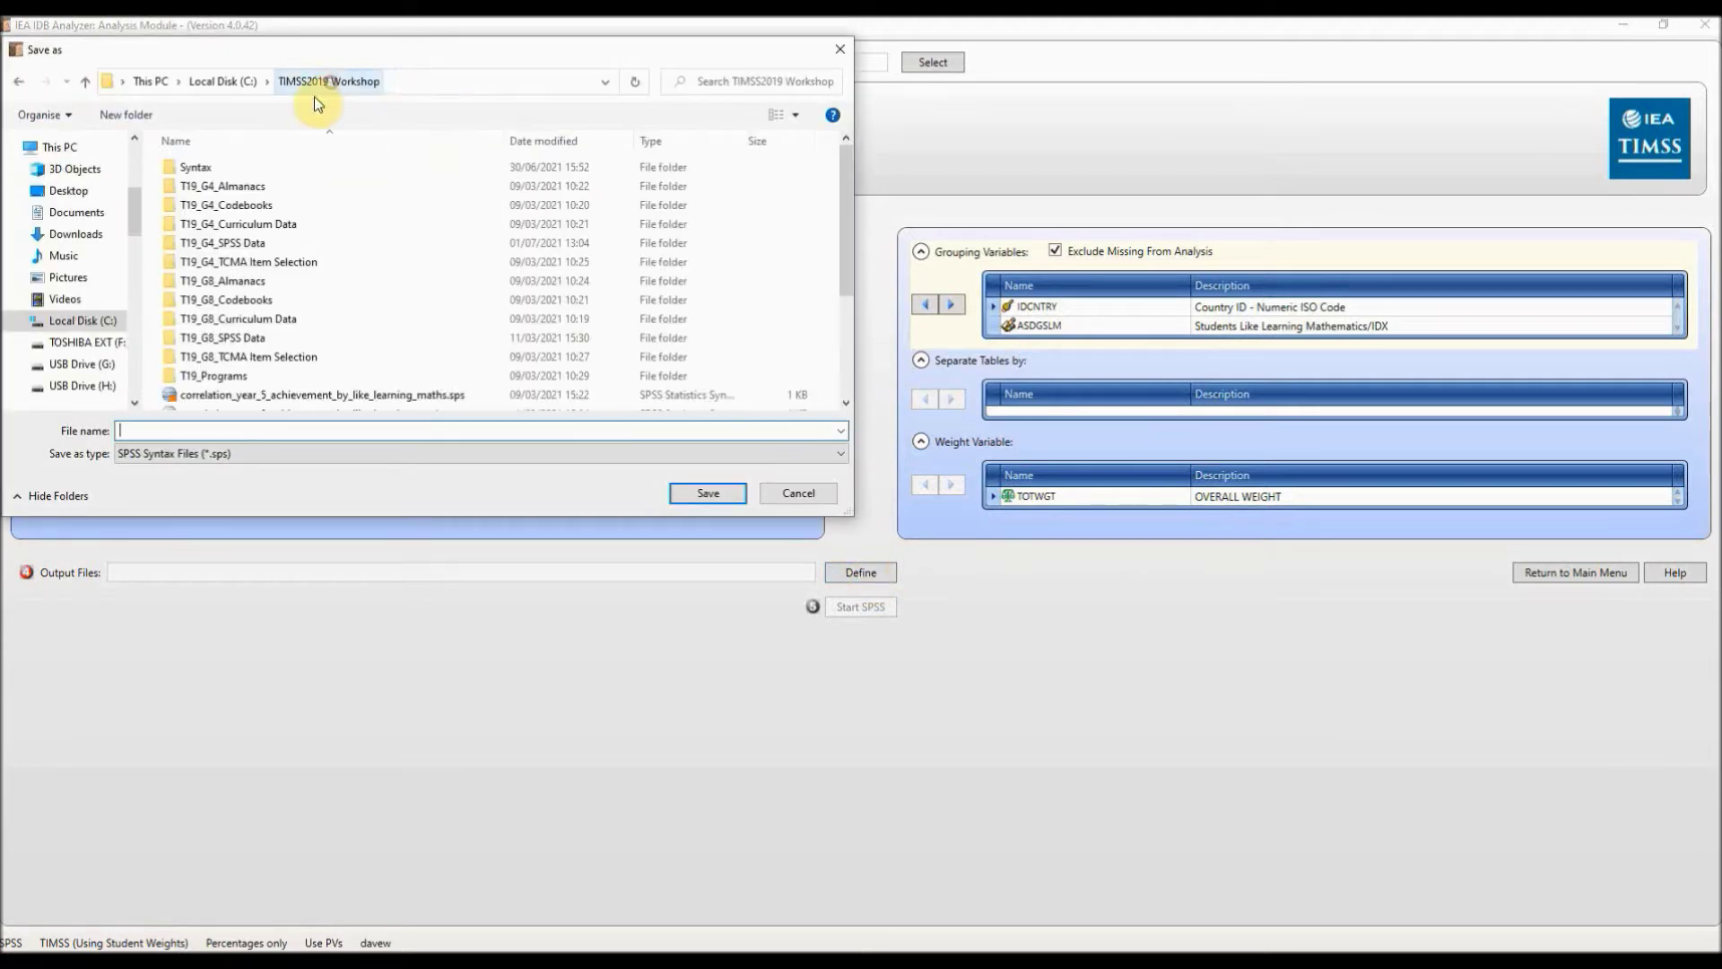
click(201, 171)
double_click(201, 172)
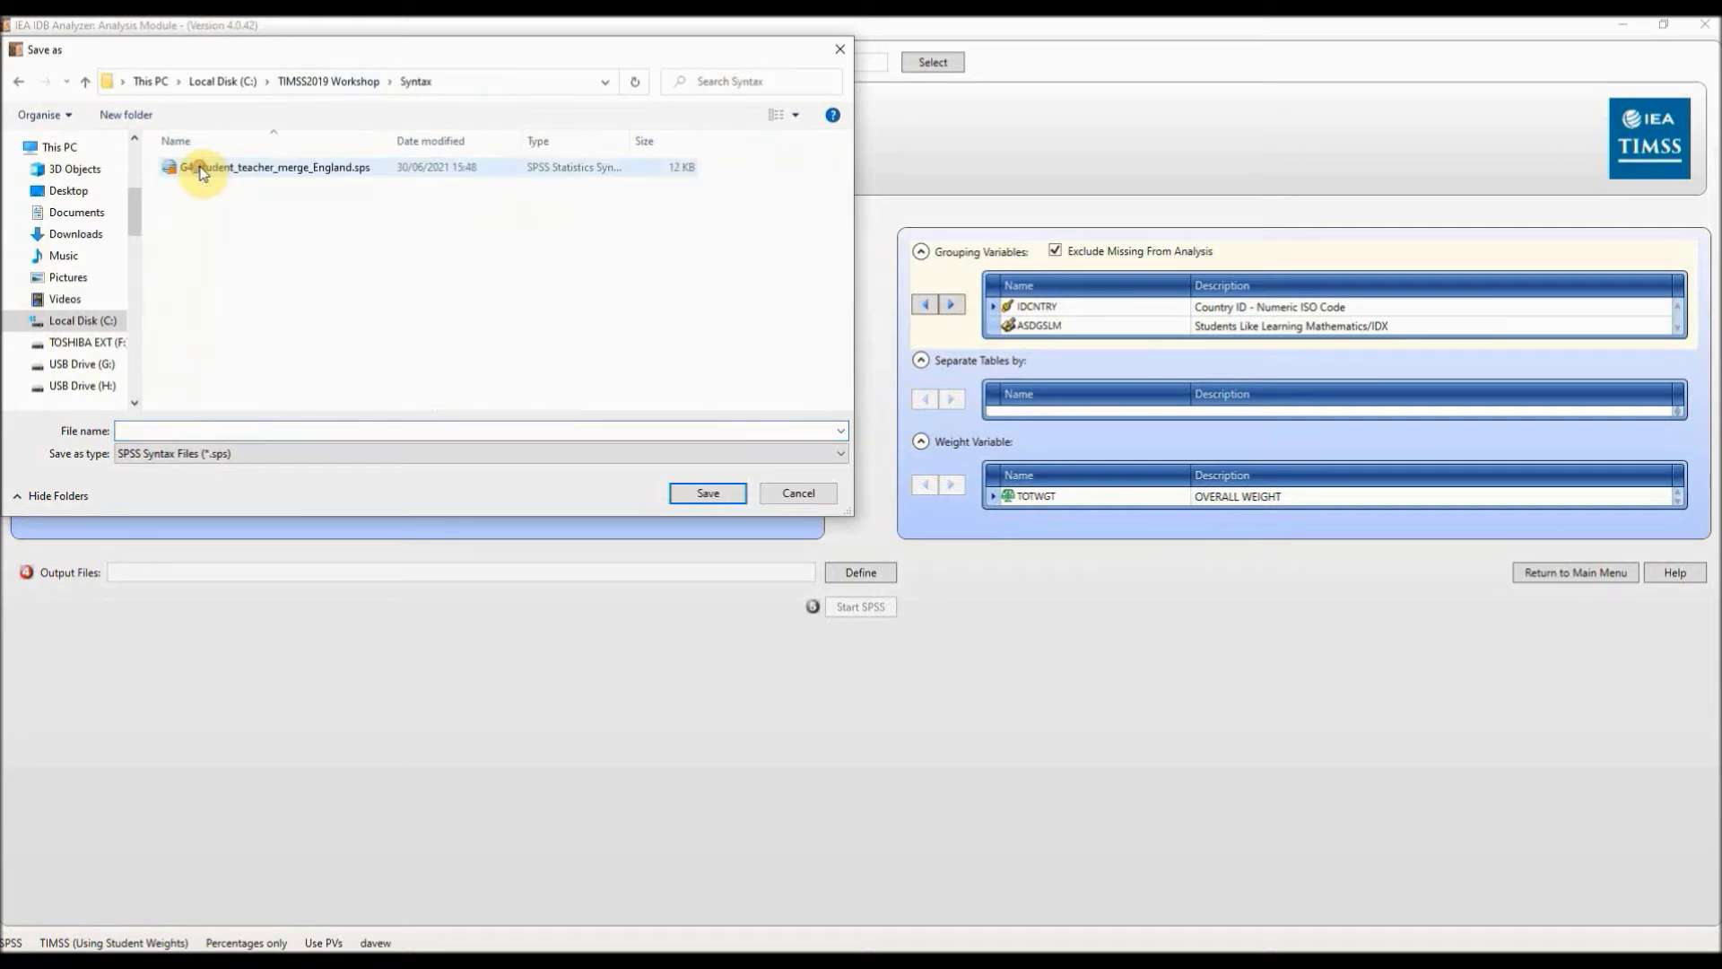
click(191, 430)
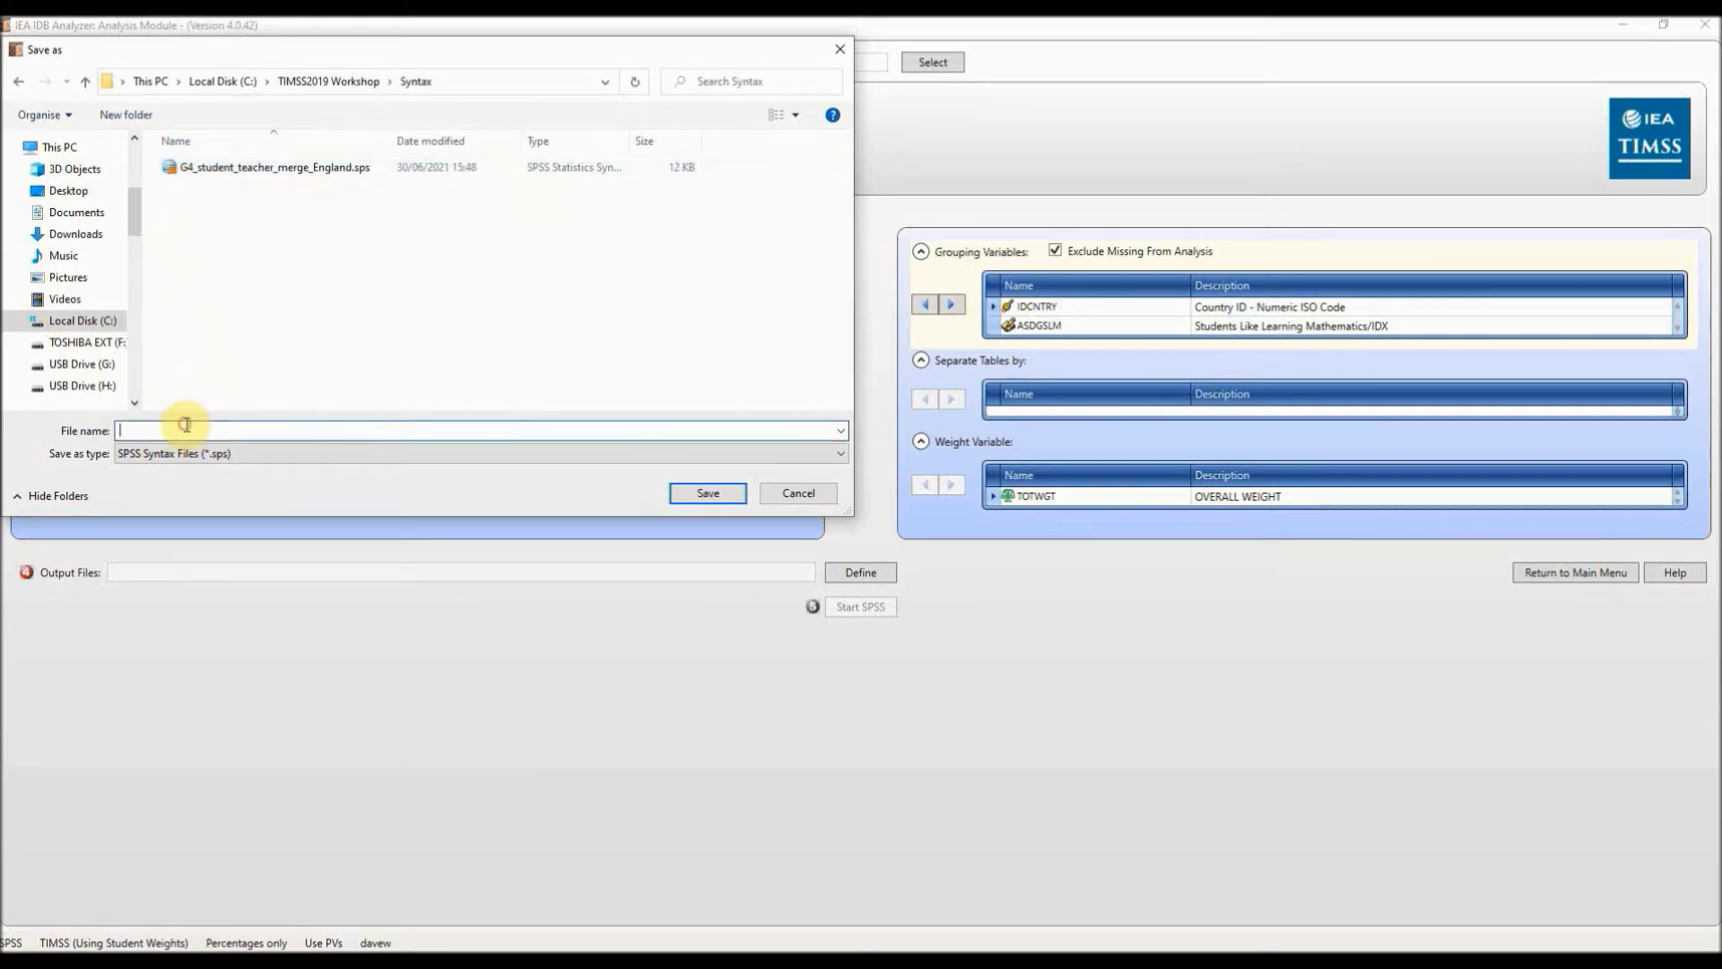
text(like_)
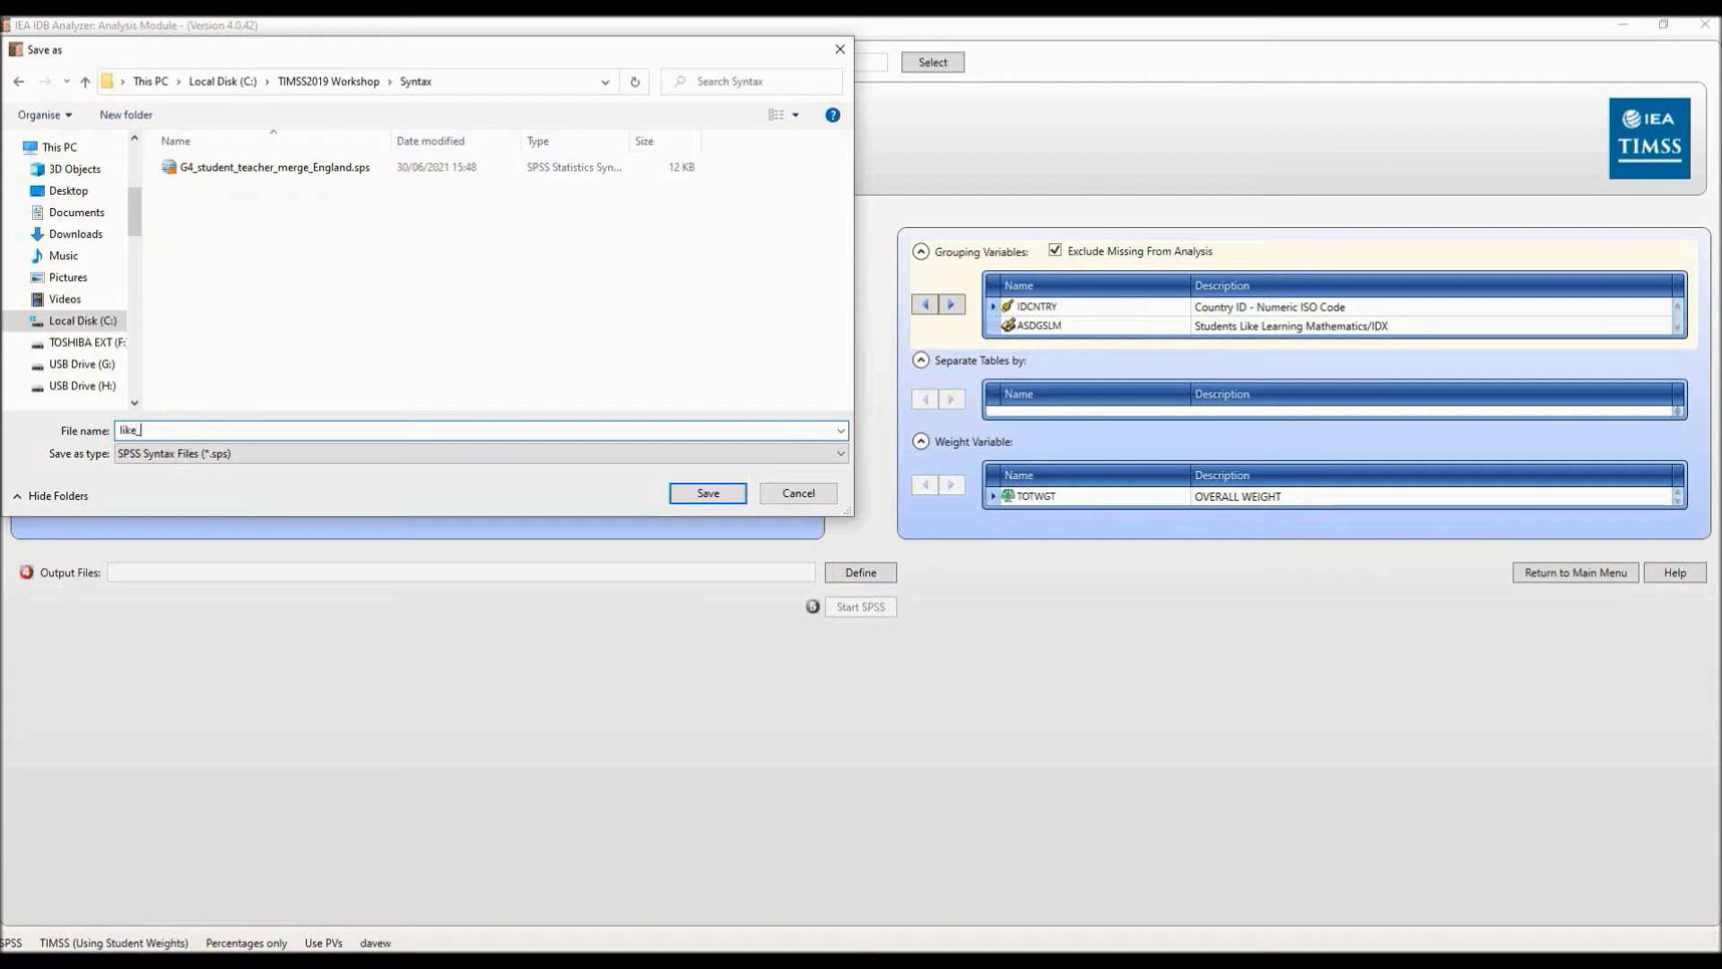
text(learning_maths)
click(704, 496)
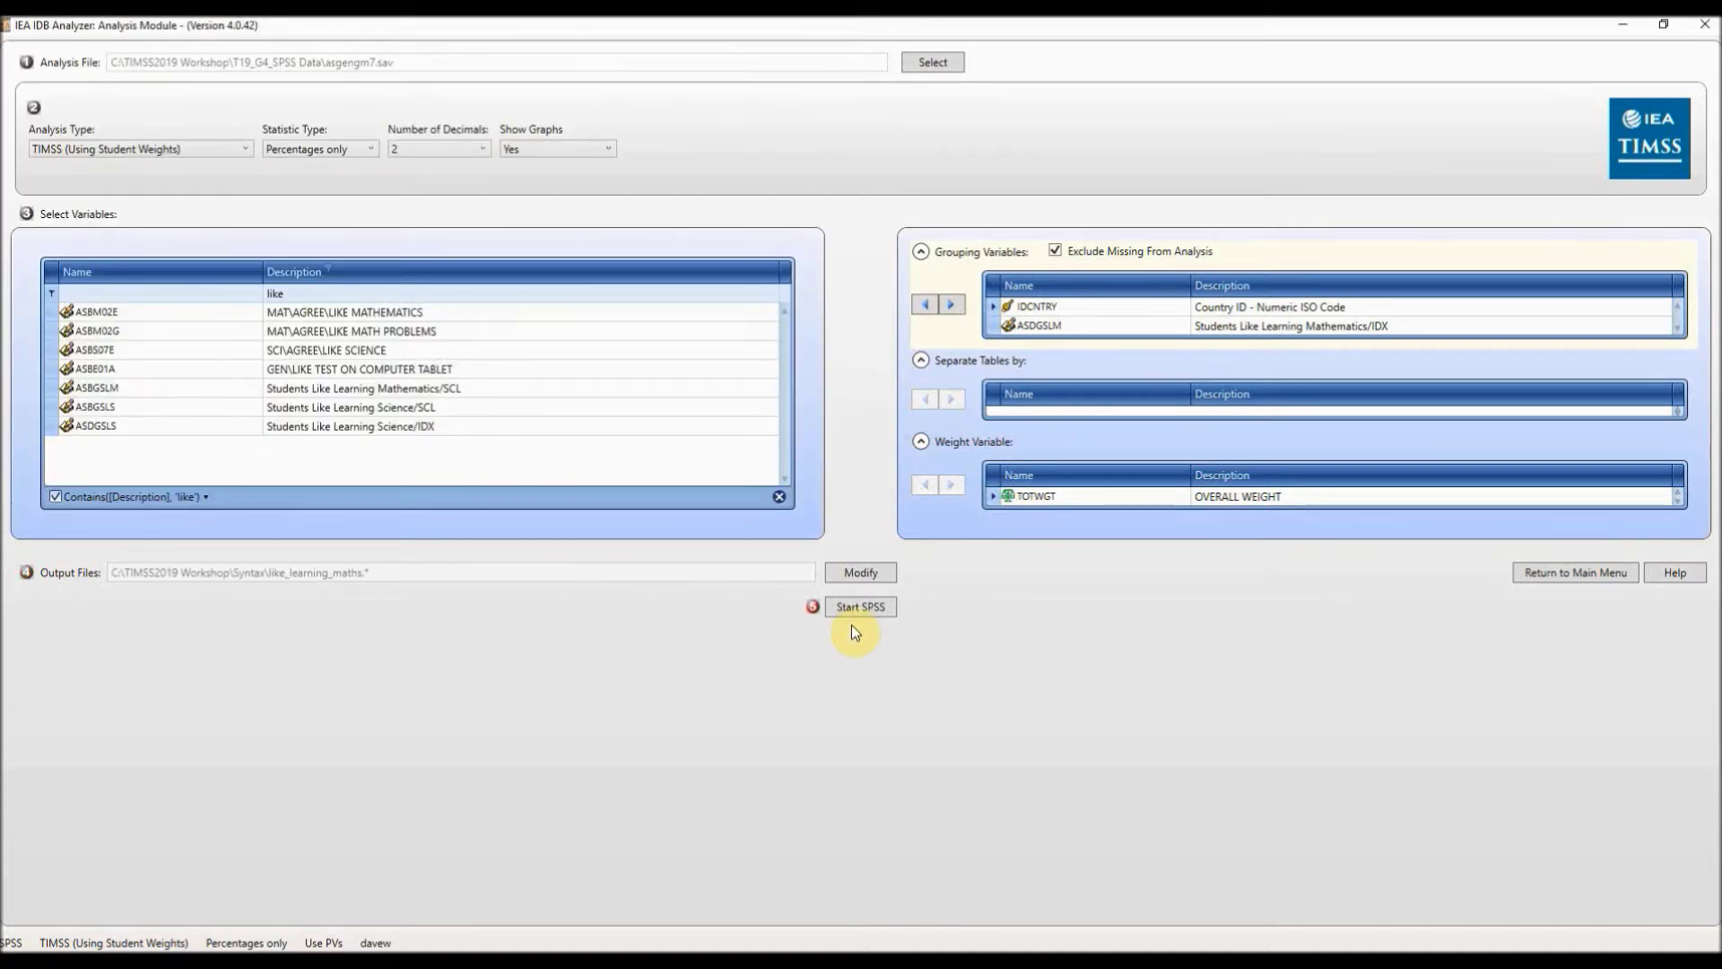
- Generate the analysis syntax in SPSS and run the entire script
click(860, 611)
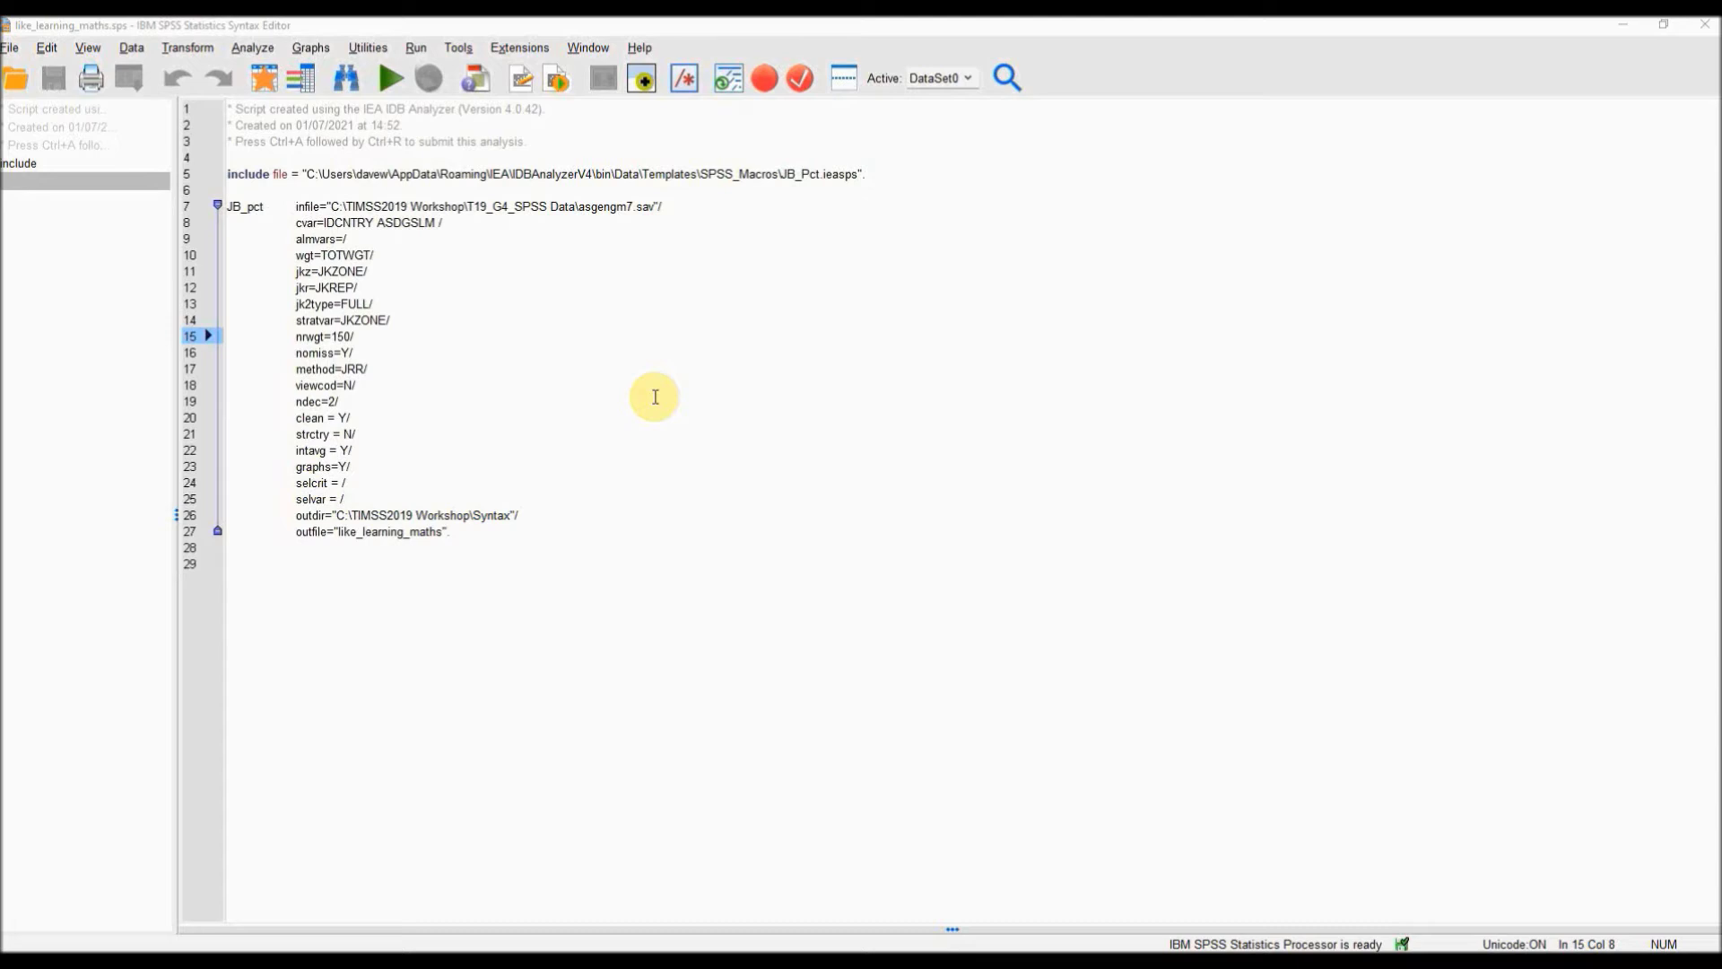
click(309, 356)
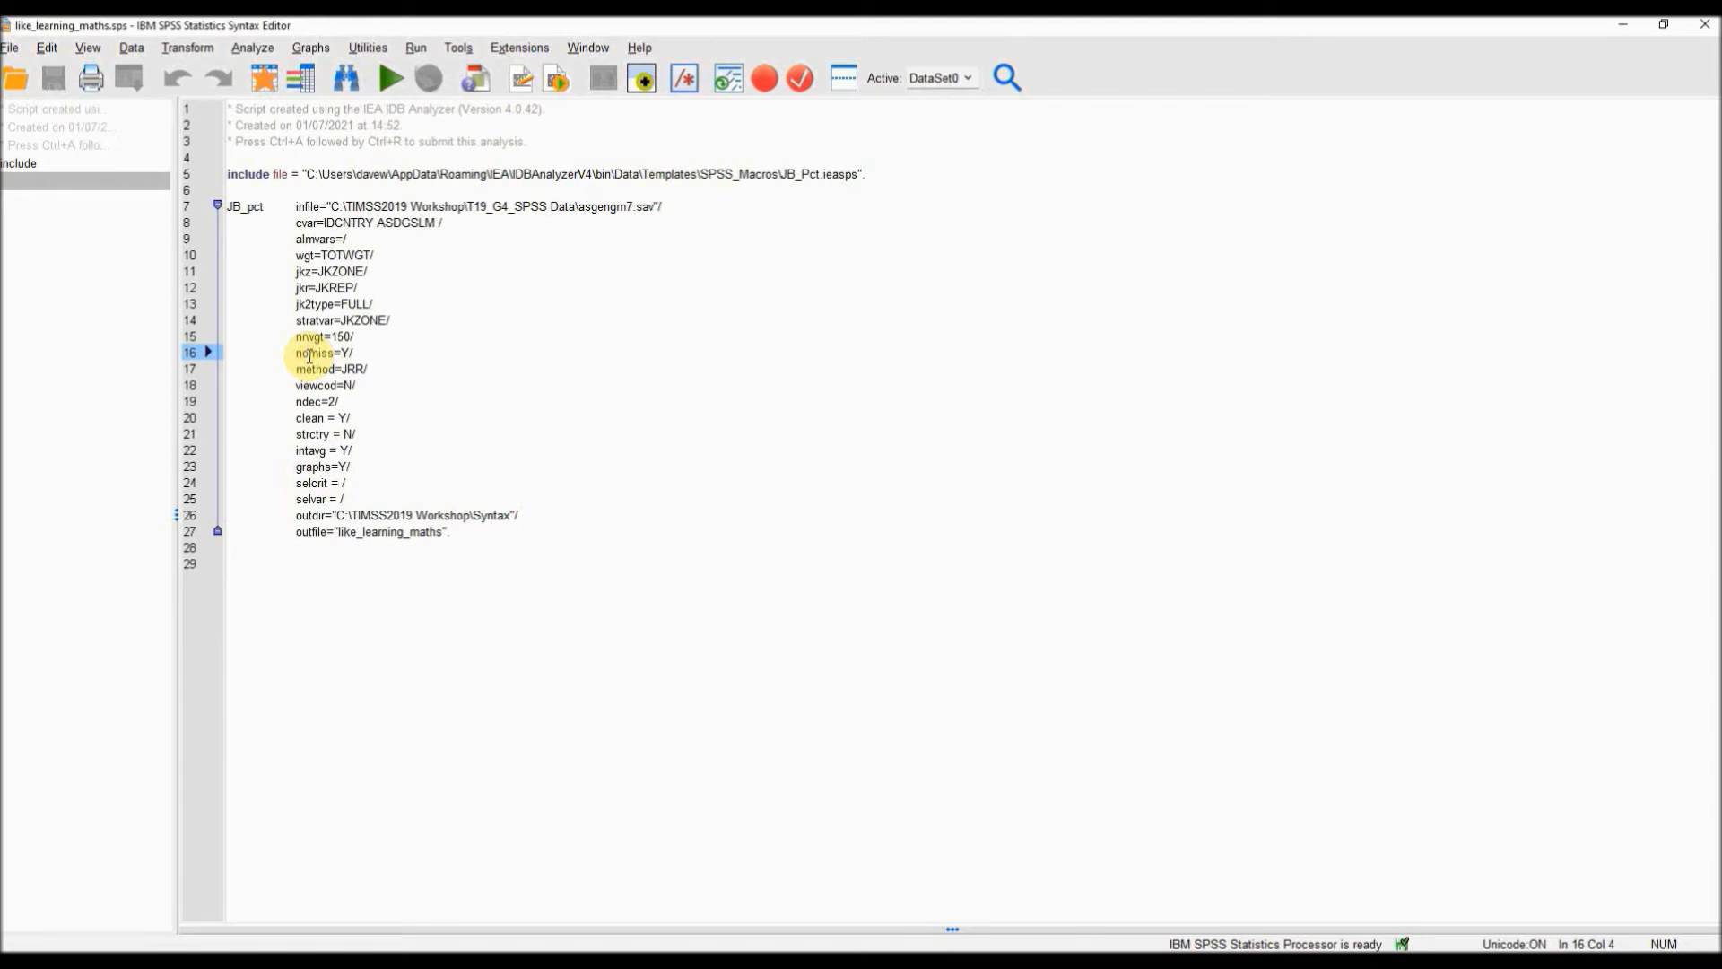
key(ctrl+a)
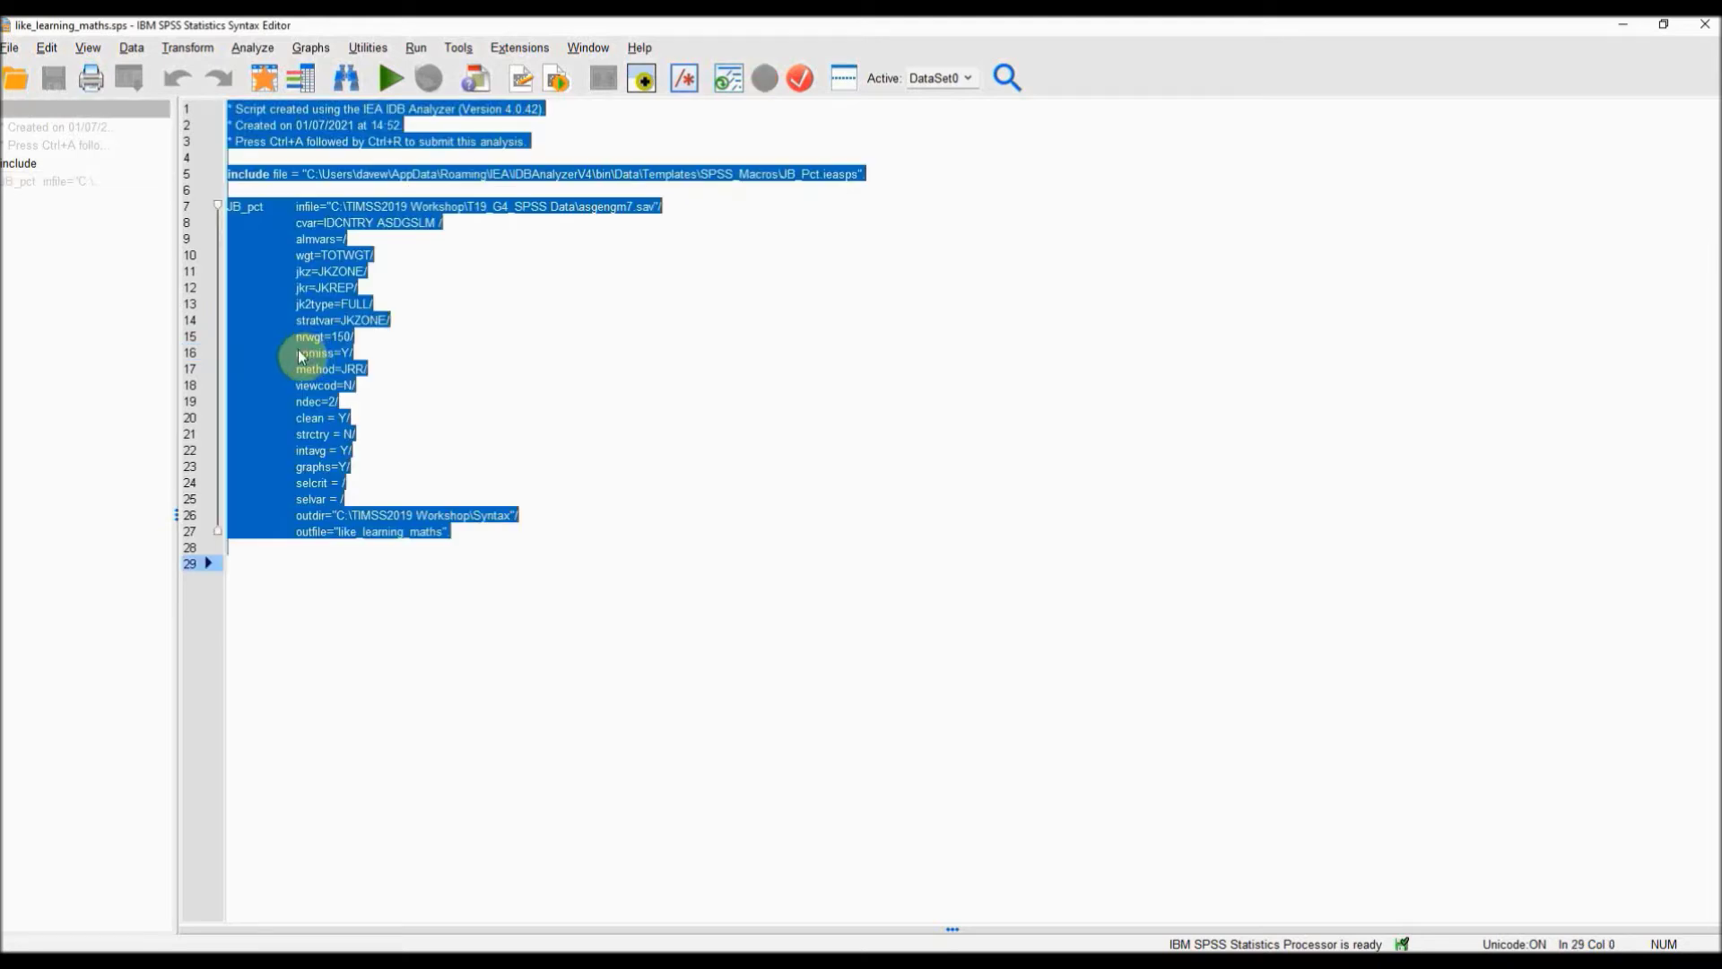
click(391, 82)
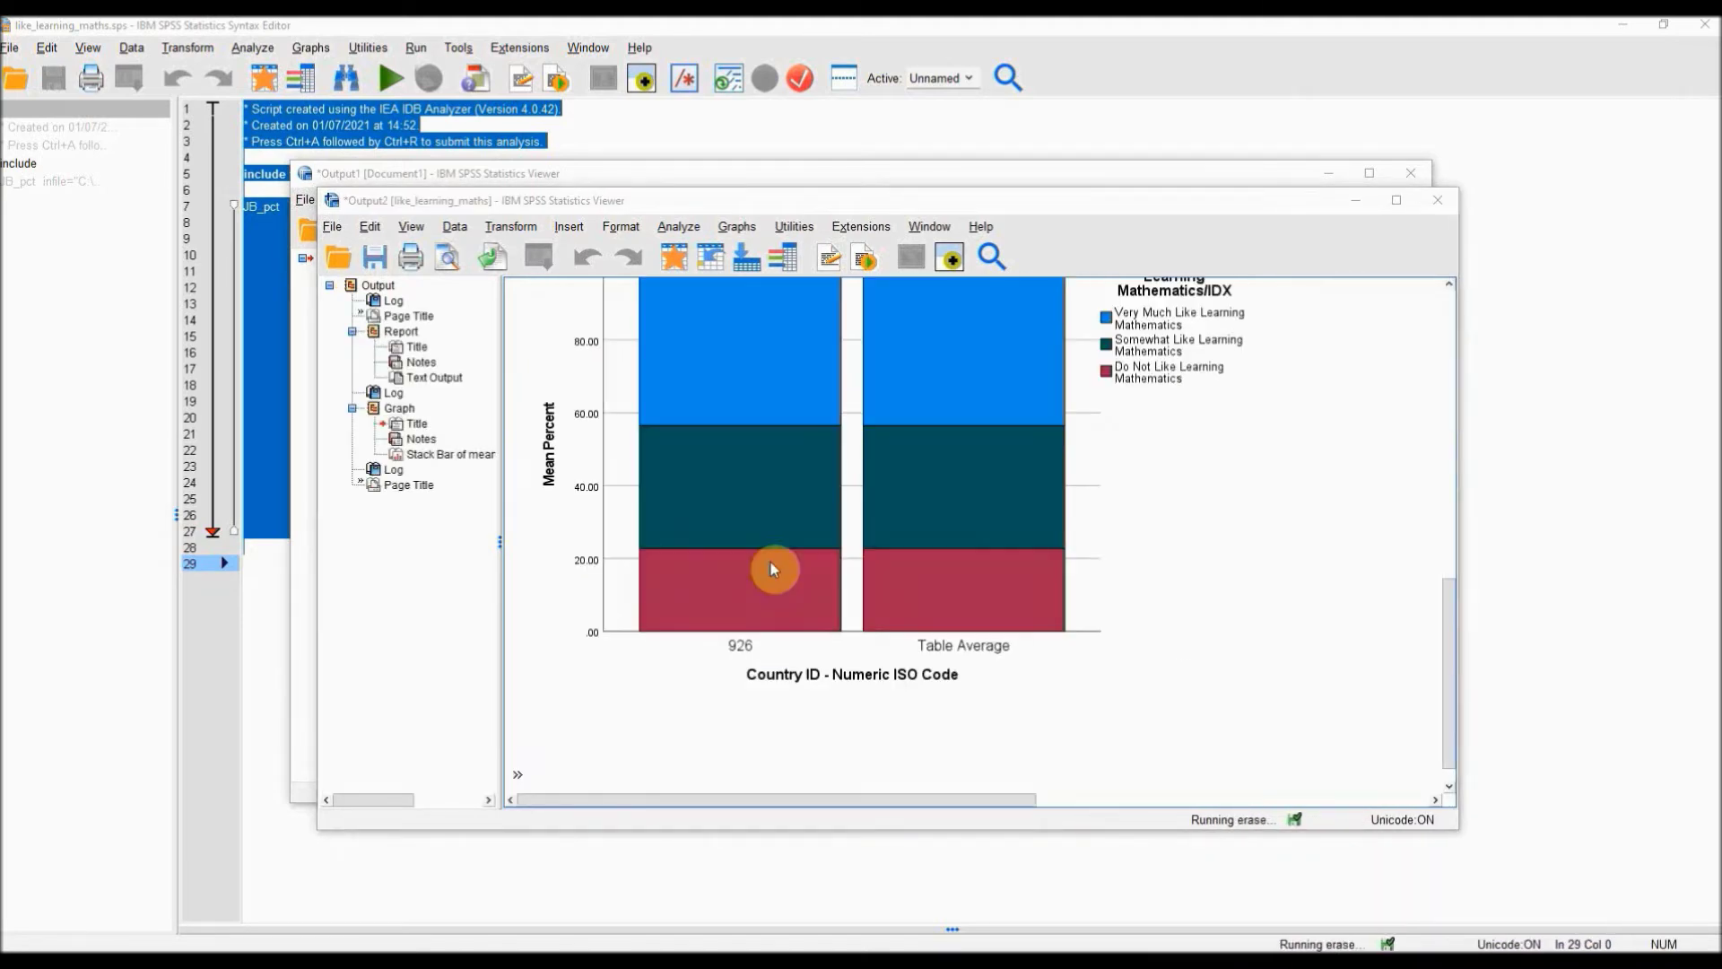
- Examine the stacked bar chart and the percentages table by country and Students Like Learning Mathematics in the output
click(772, 569)
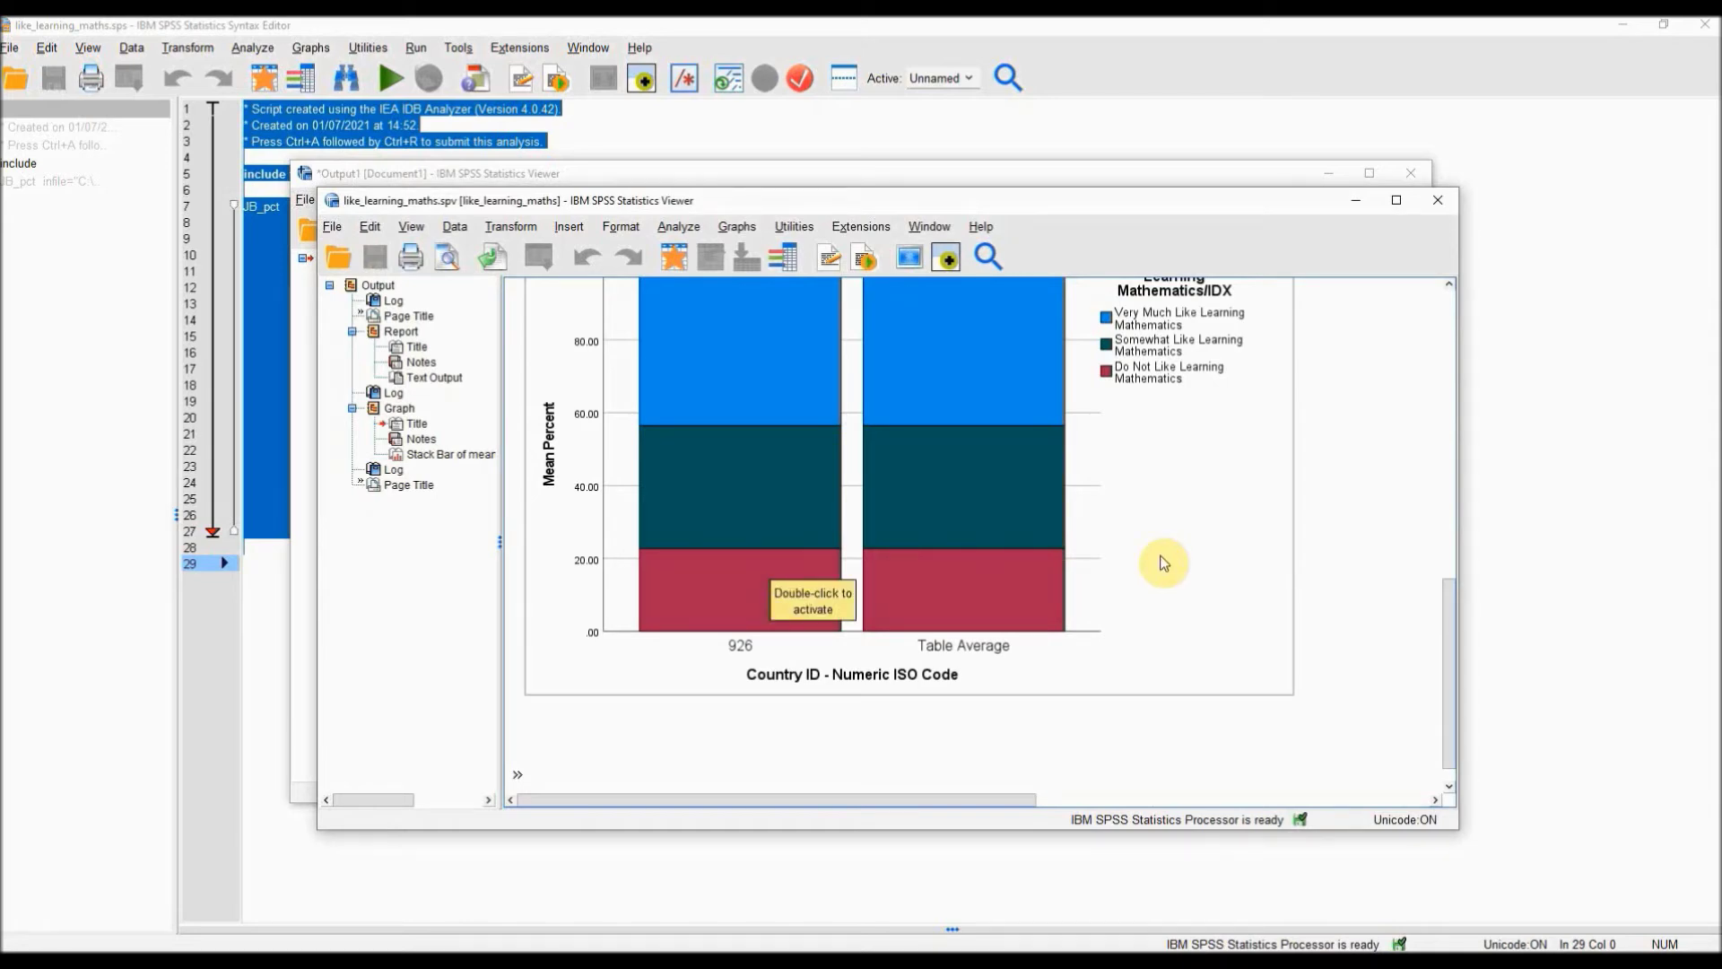
scroll(1163, 563, up, 10)
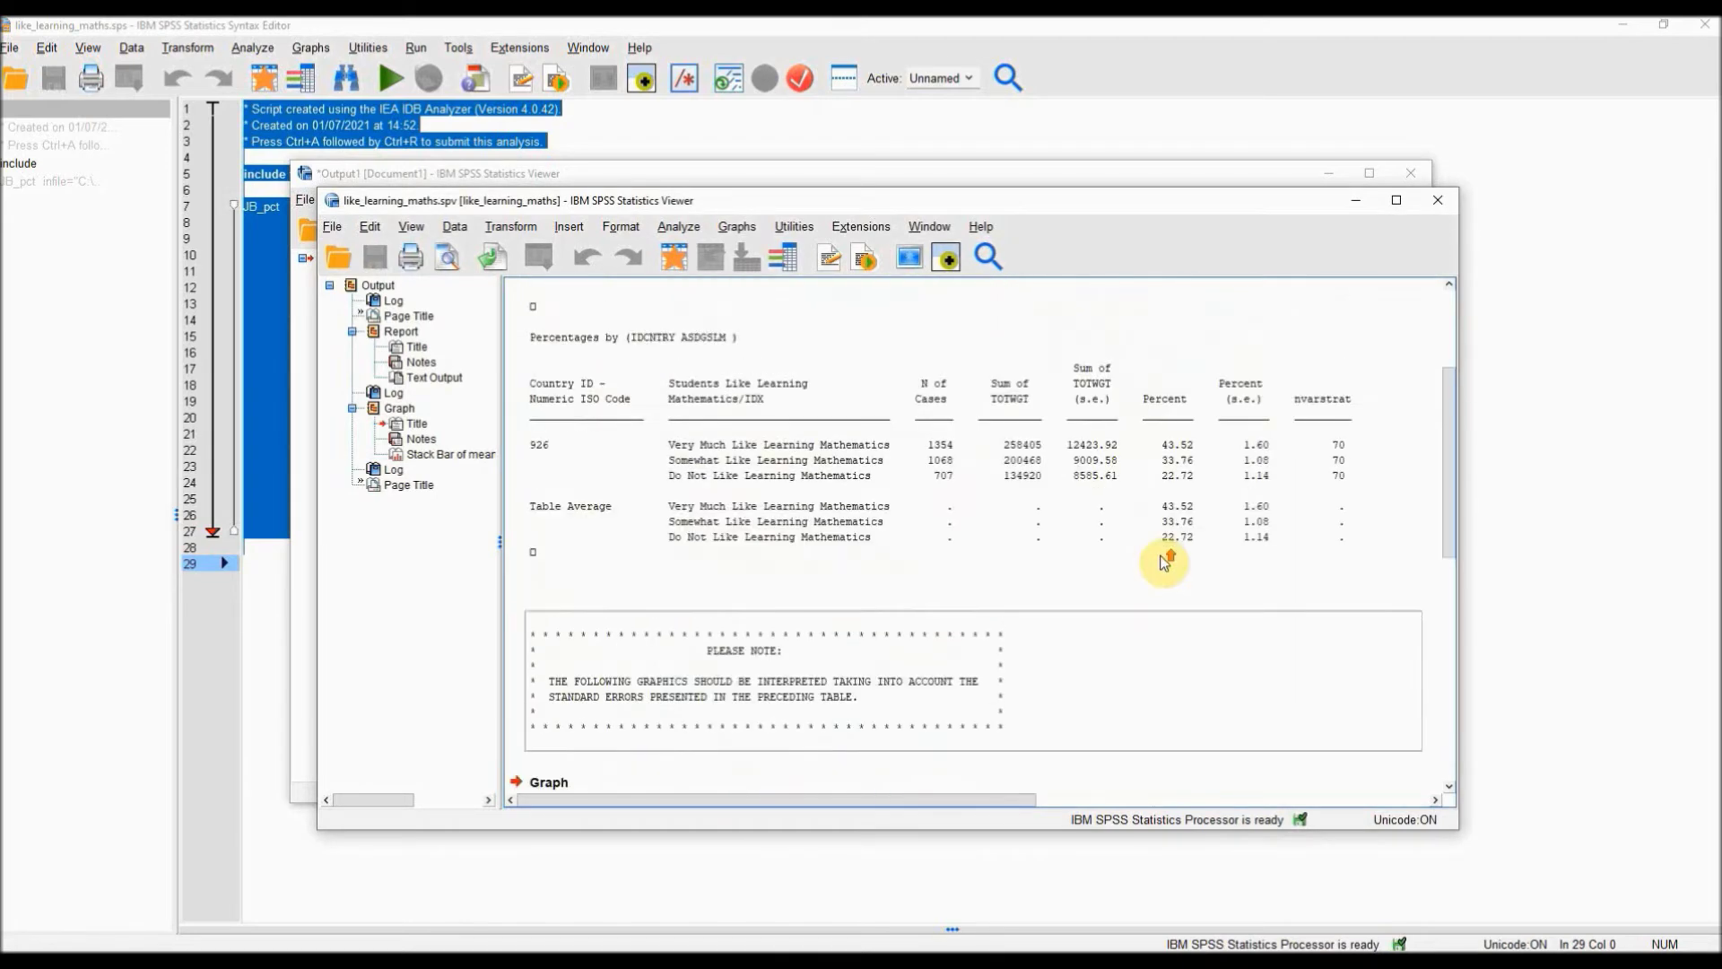
click(975, 524)
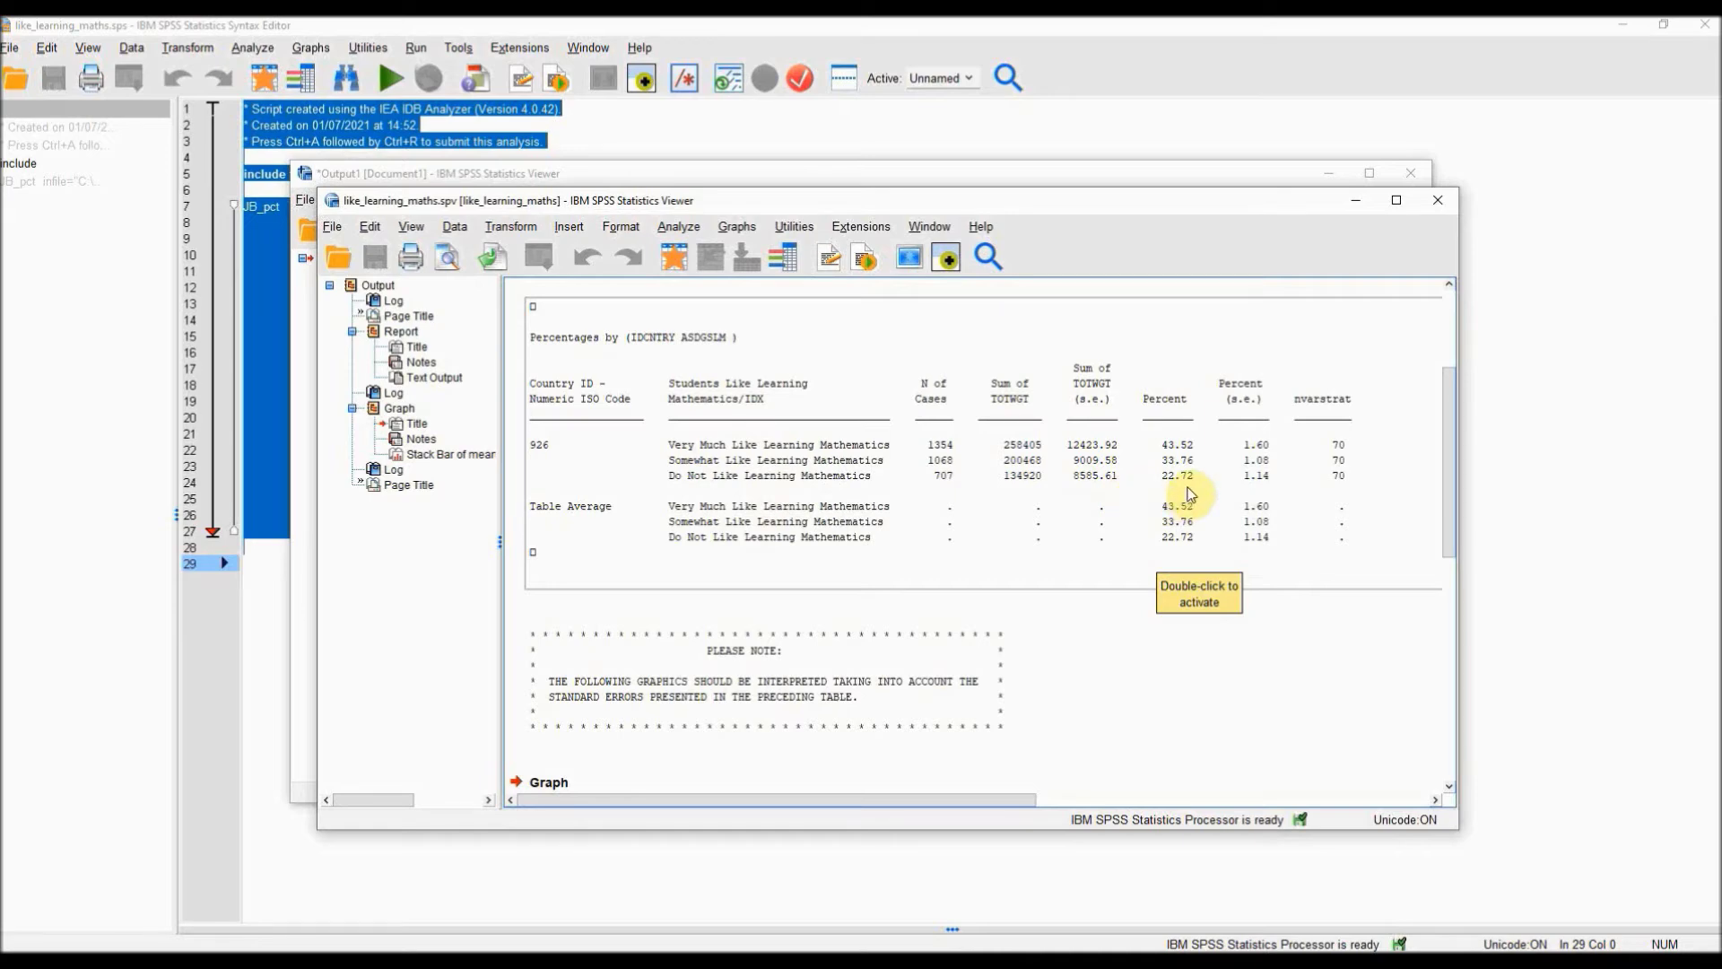
- Switch back to the IEA IDB Analyzer and start a fresh analysis in the Analysis Module through the main menu
key(alt+Tab)
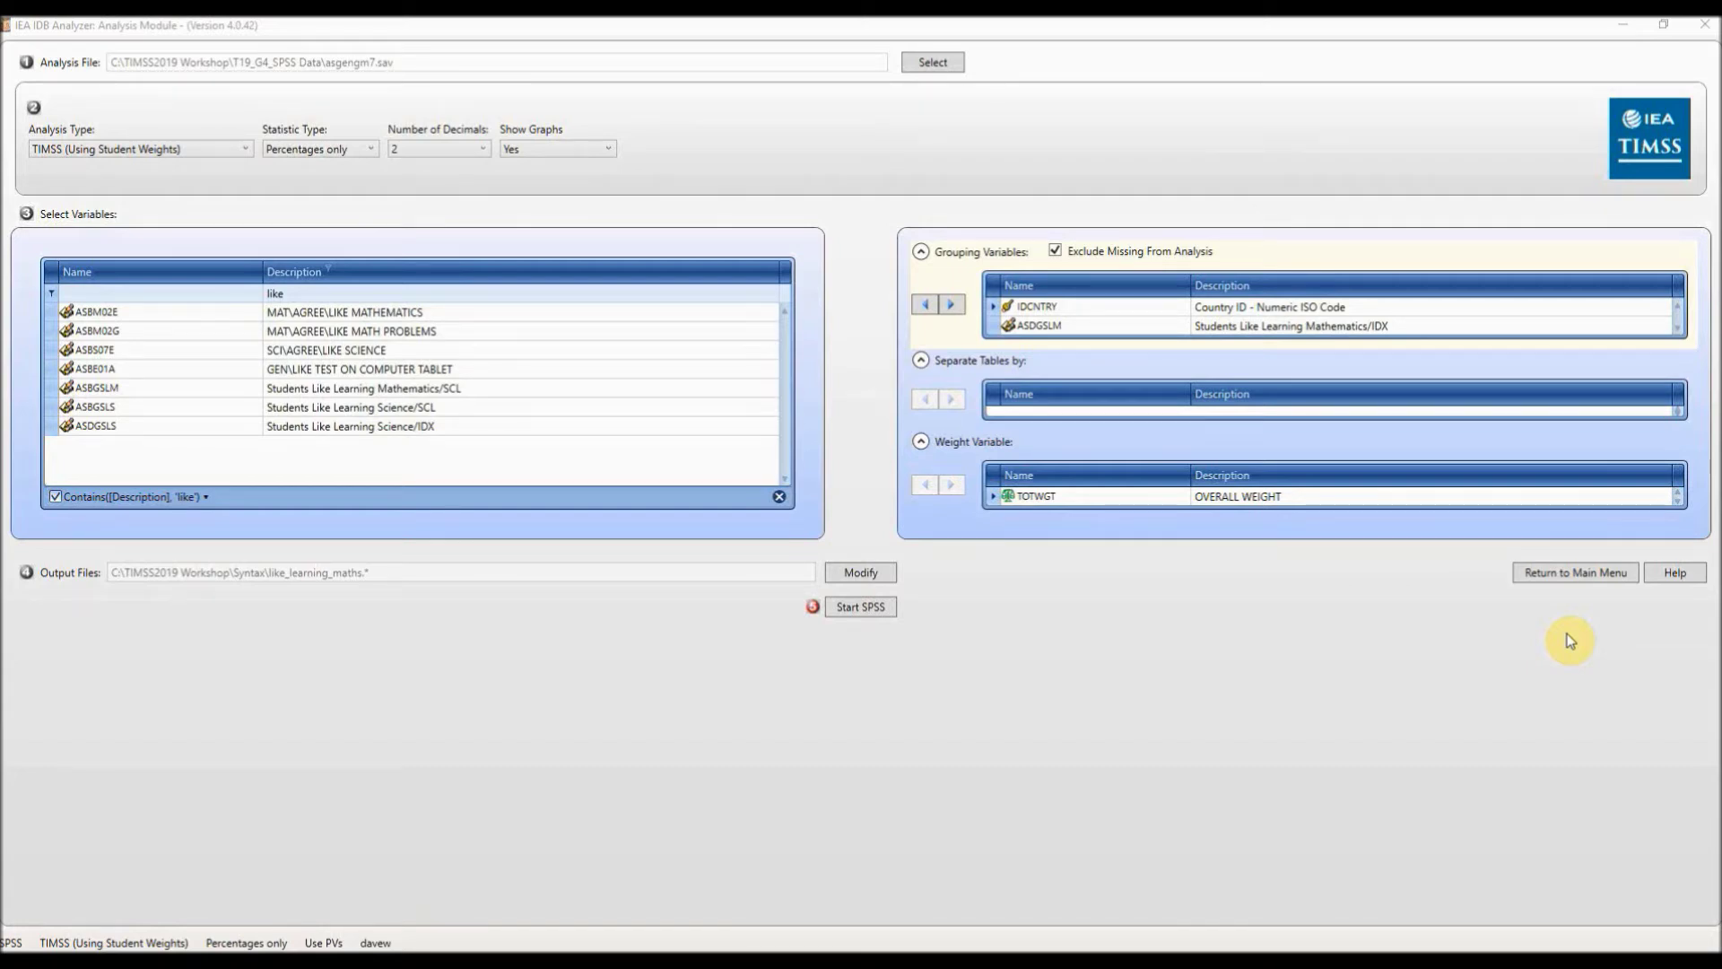
click(1572, 574)
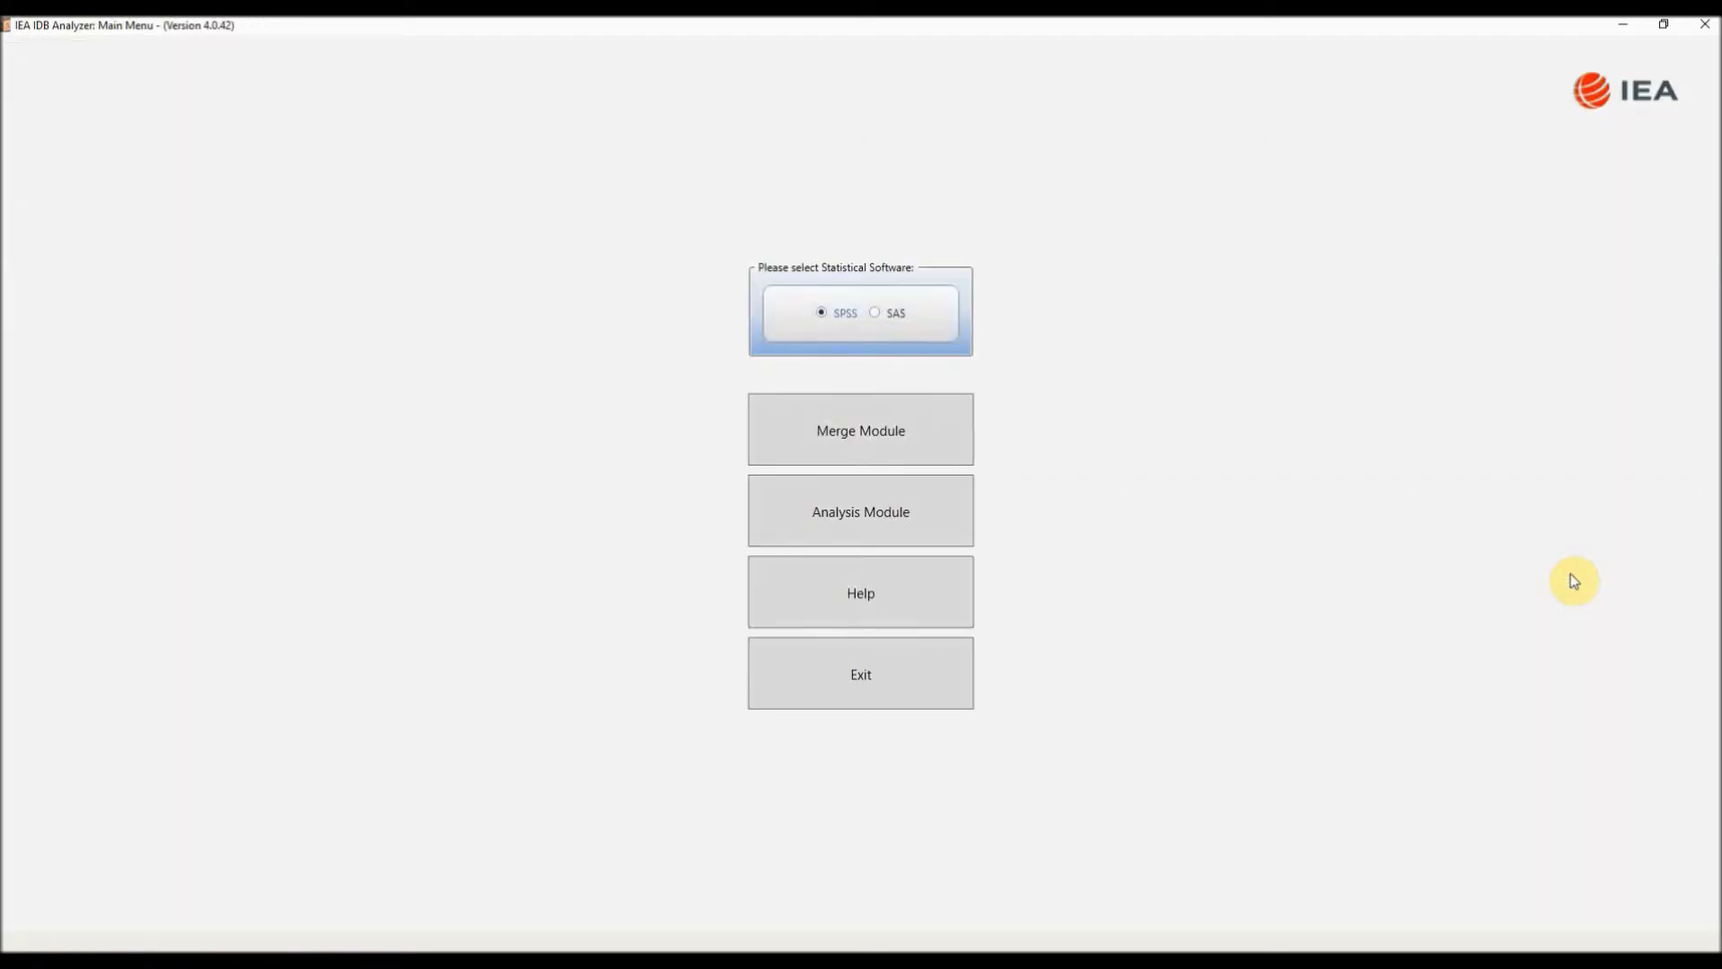
click(836, 507)
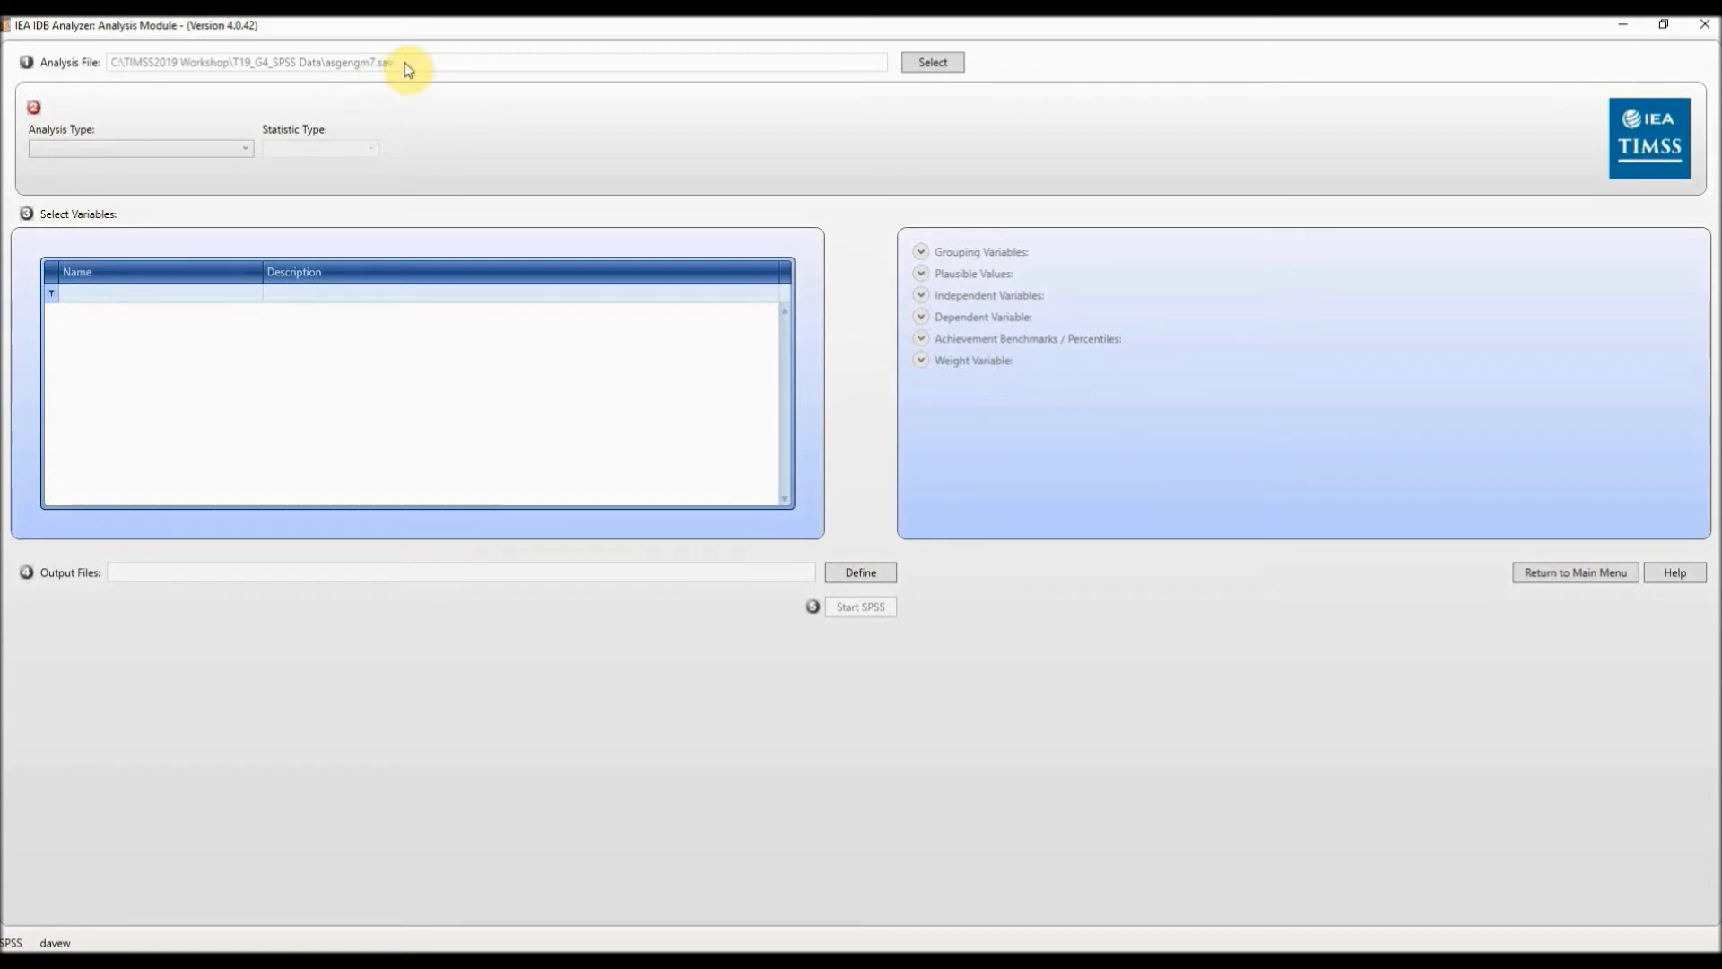
- Set the analysis type to TIMSS (Using Student Weights) and the statistic type to Percentages and Means
click(251, 153)
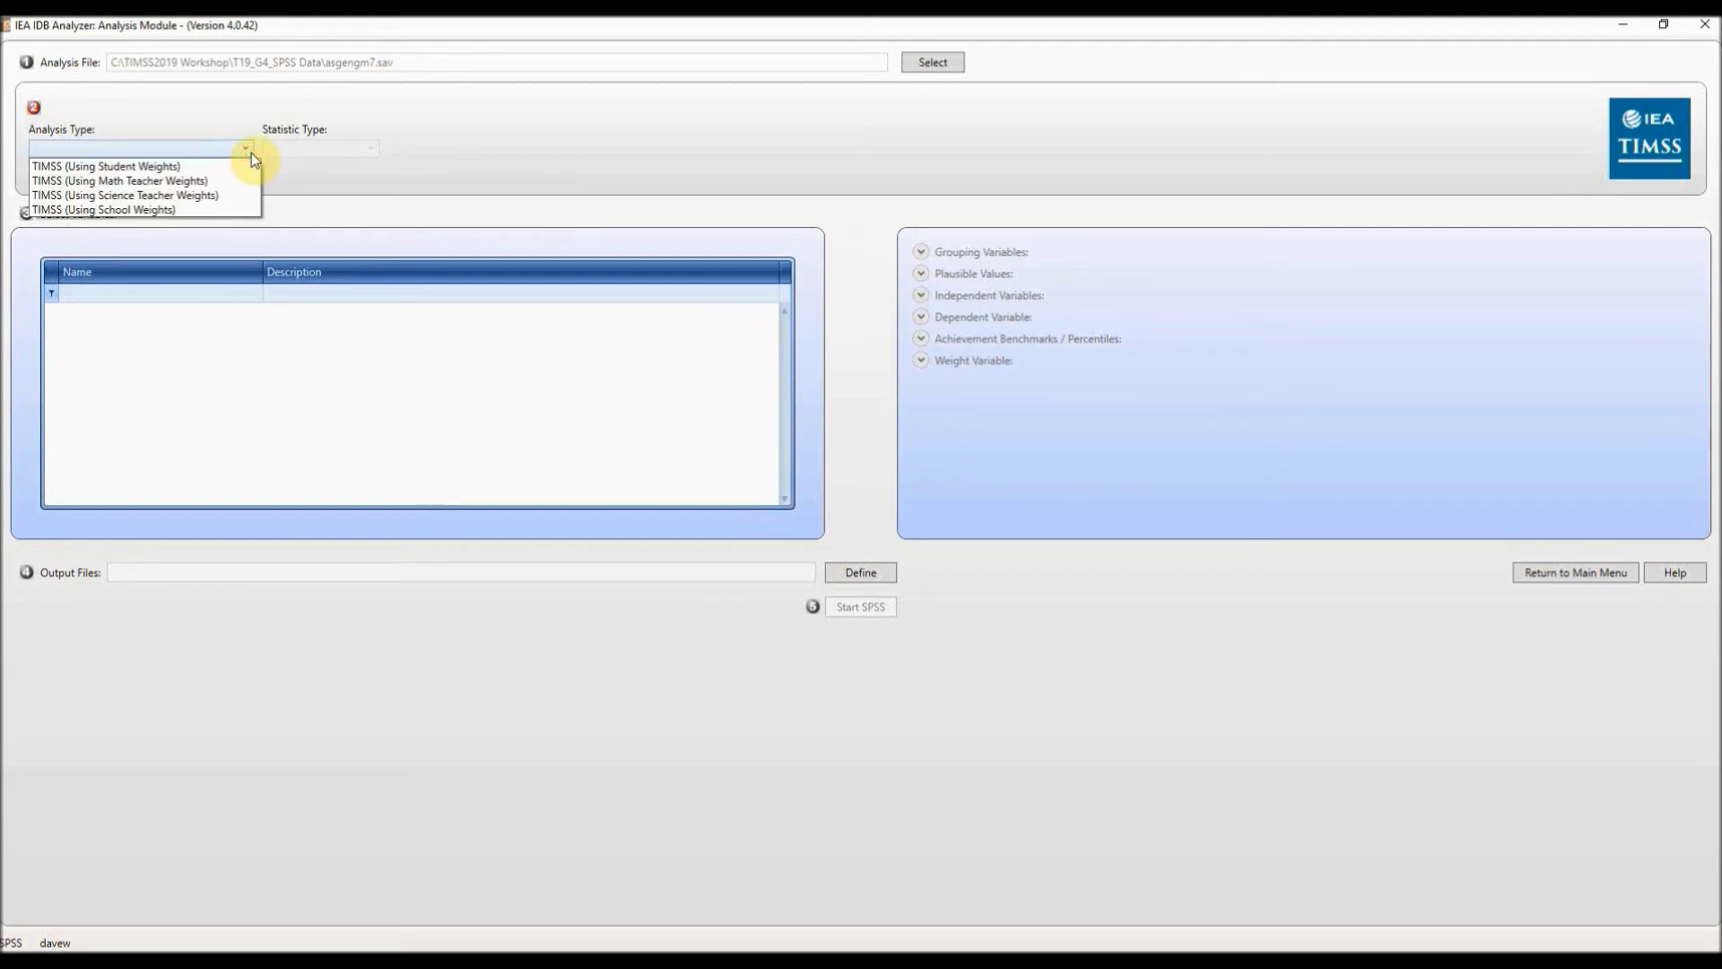
click(188, 171)
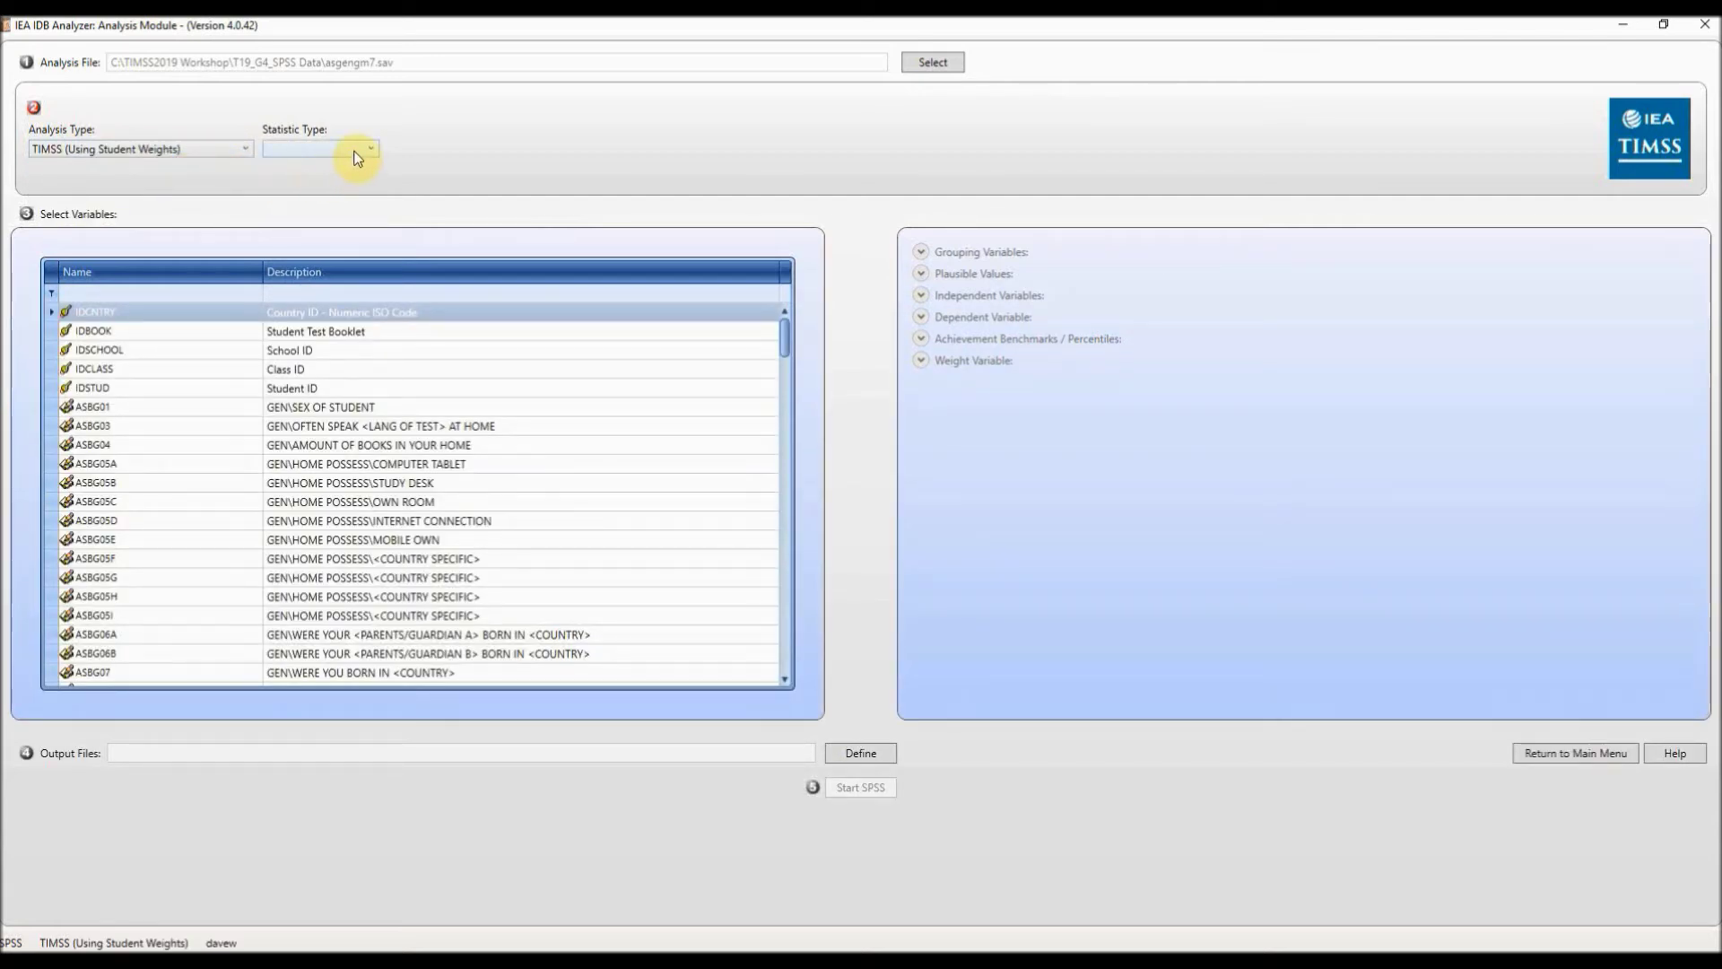
click(372, 150)
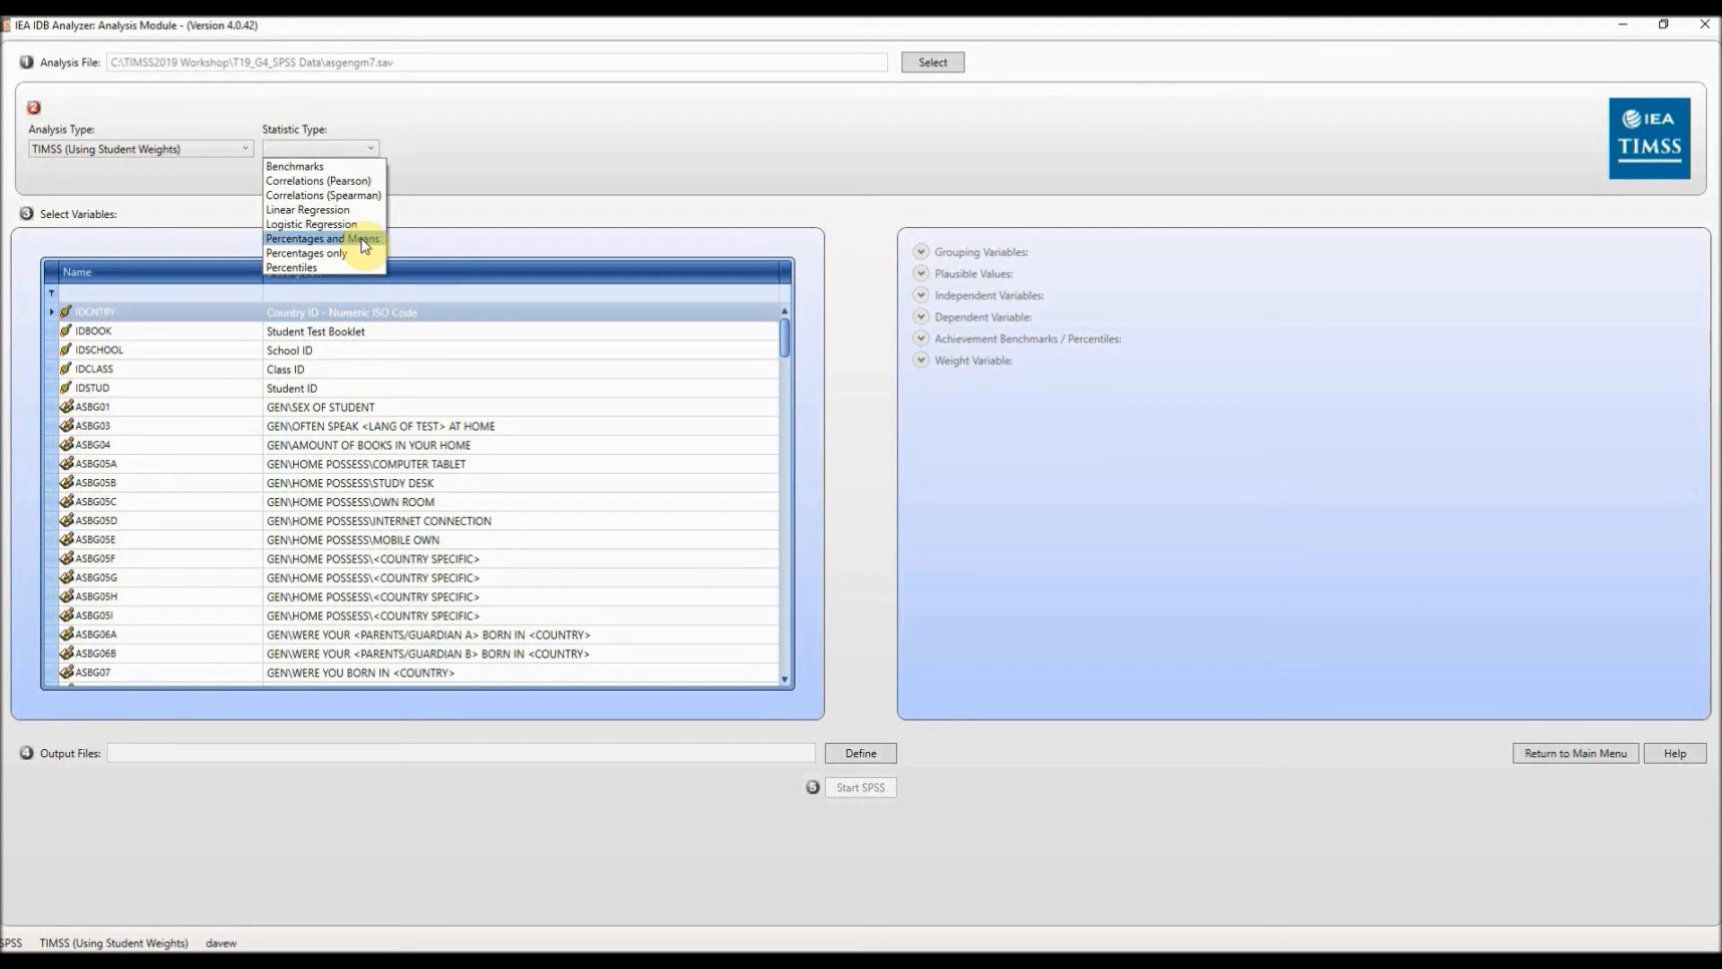
click(365, 240)
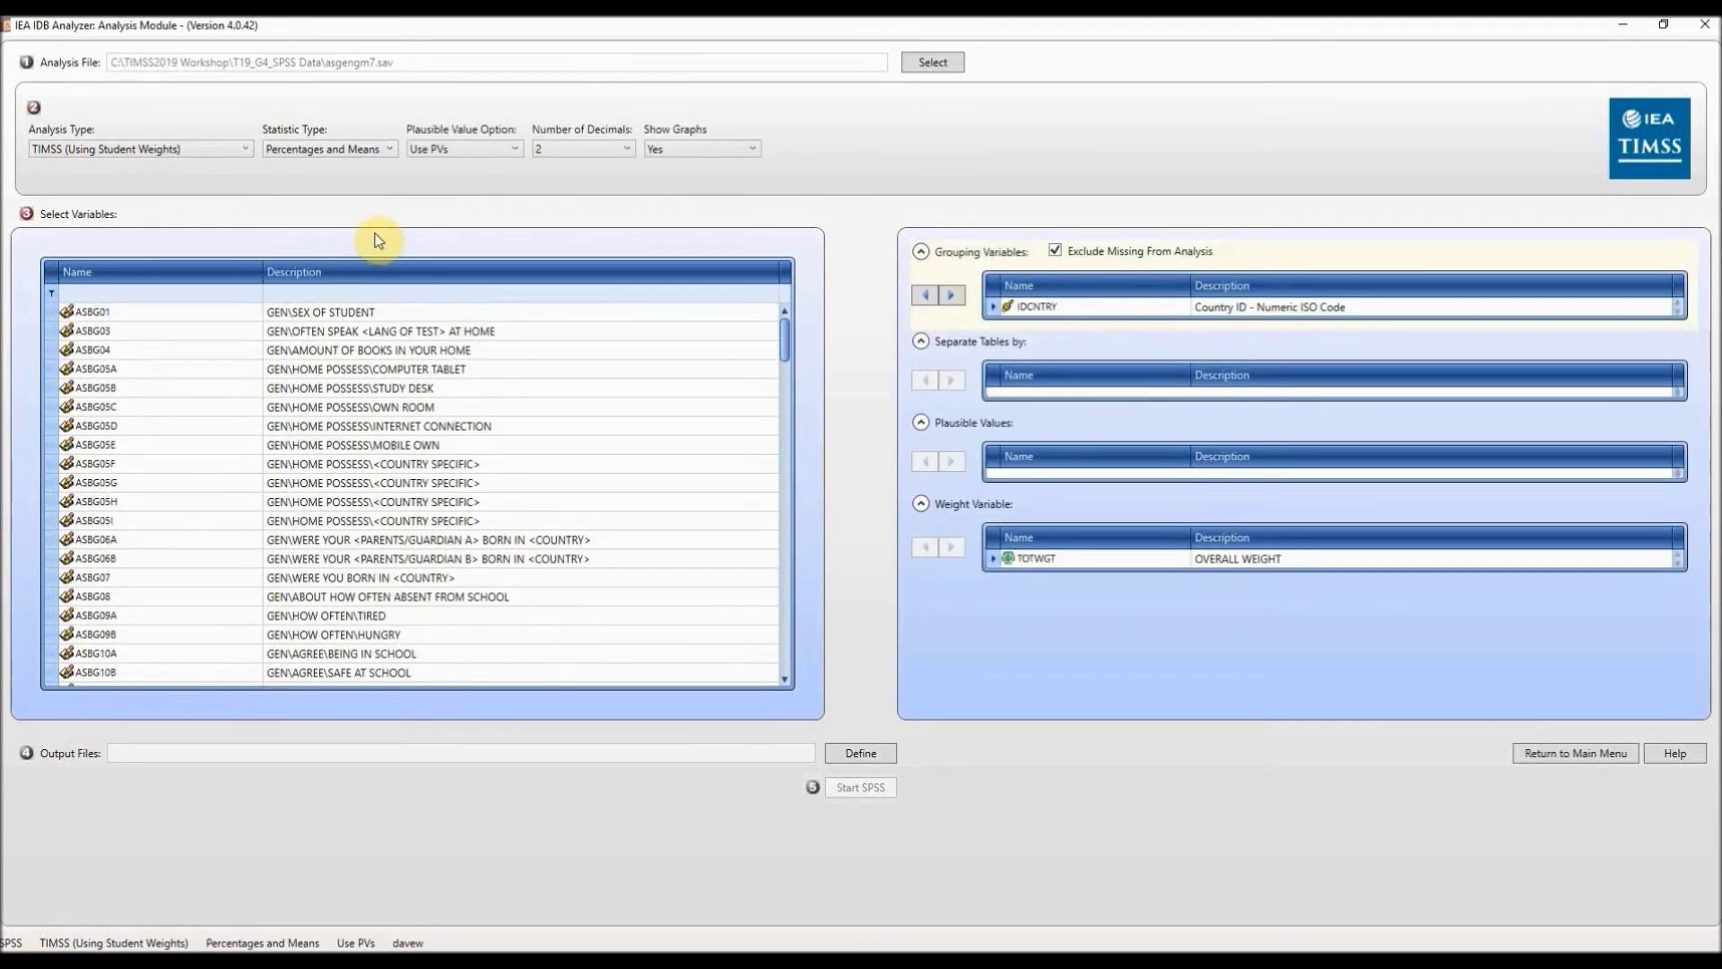
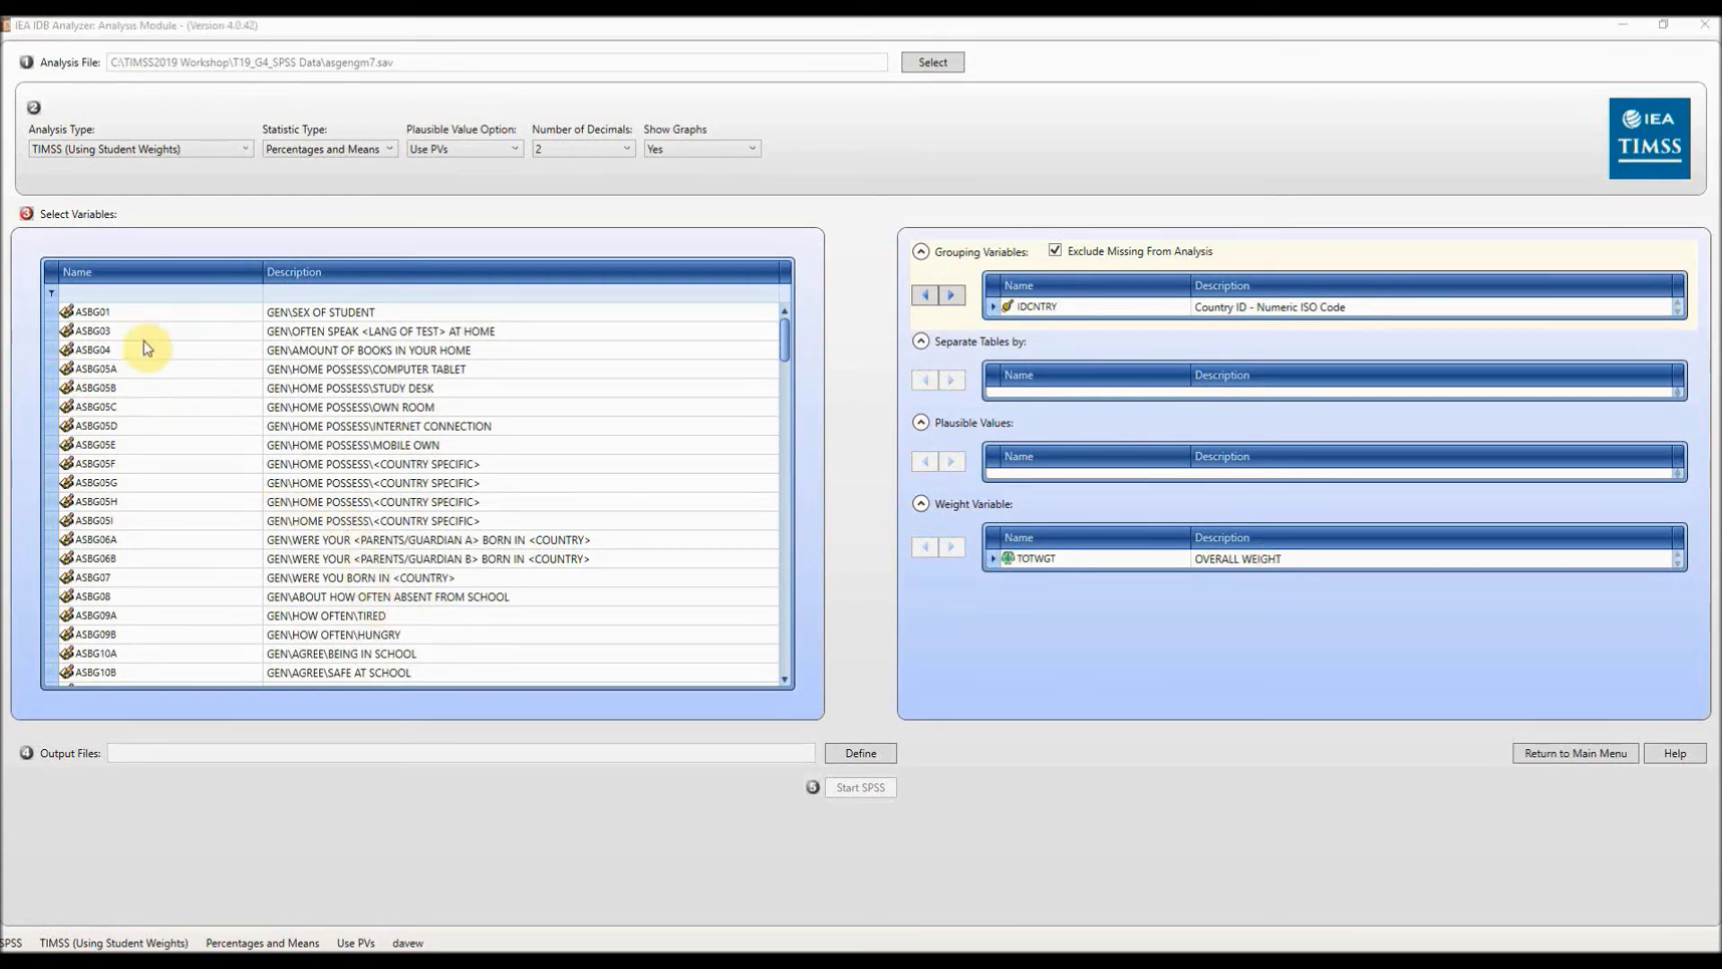
- Filter the variable names by asdgslm and add ASDGSLM, Students Like Learning Mathematics, as a grouping variable
click(158, 297)
text(asd)
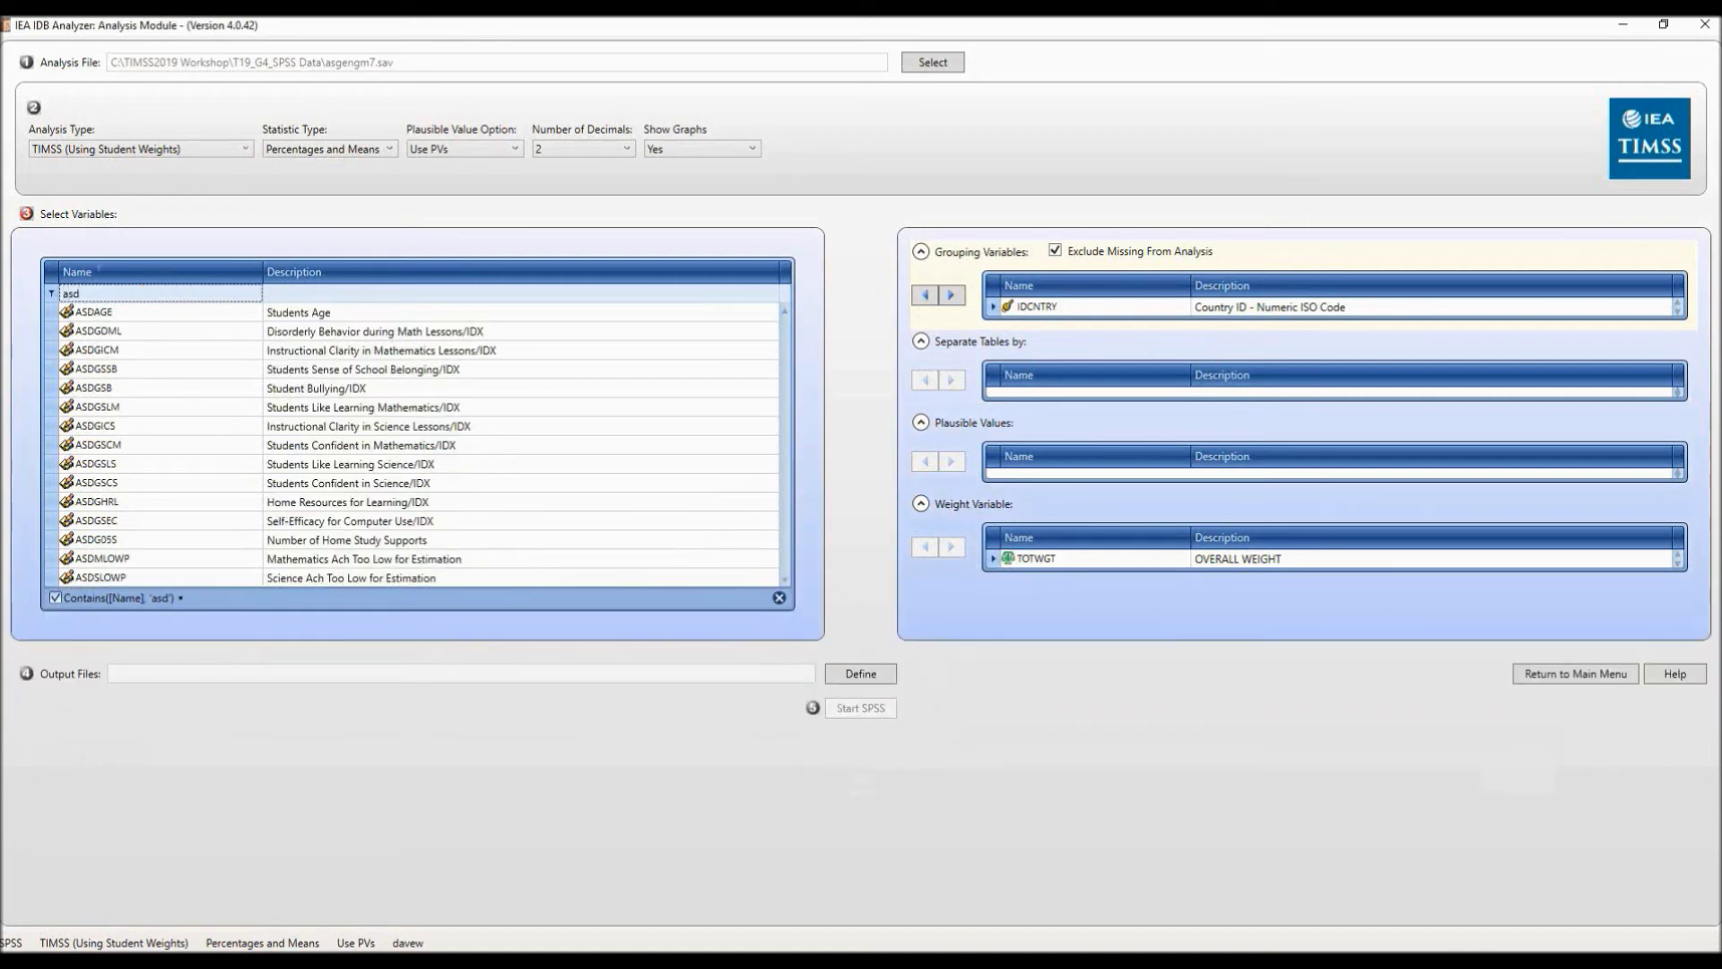
text(gslm)
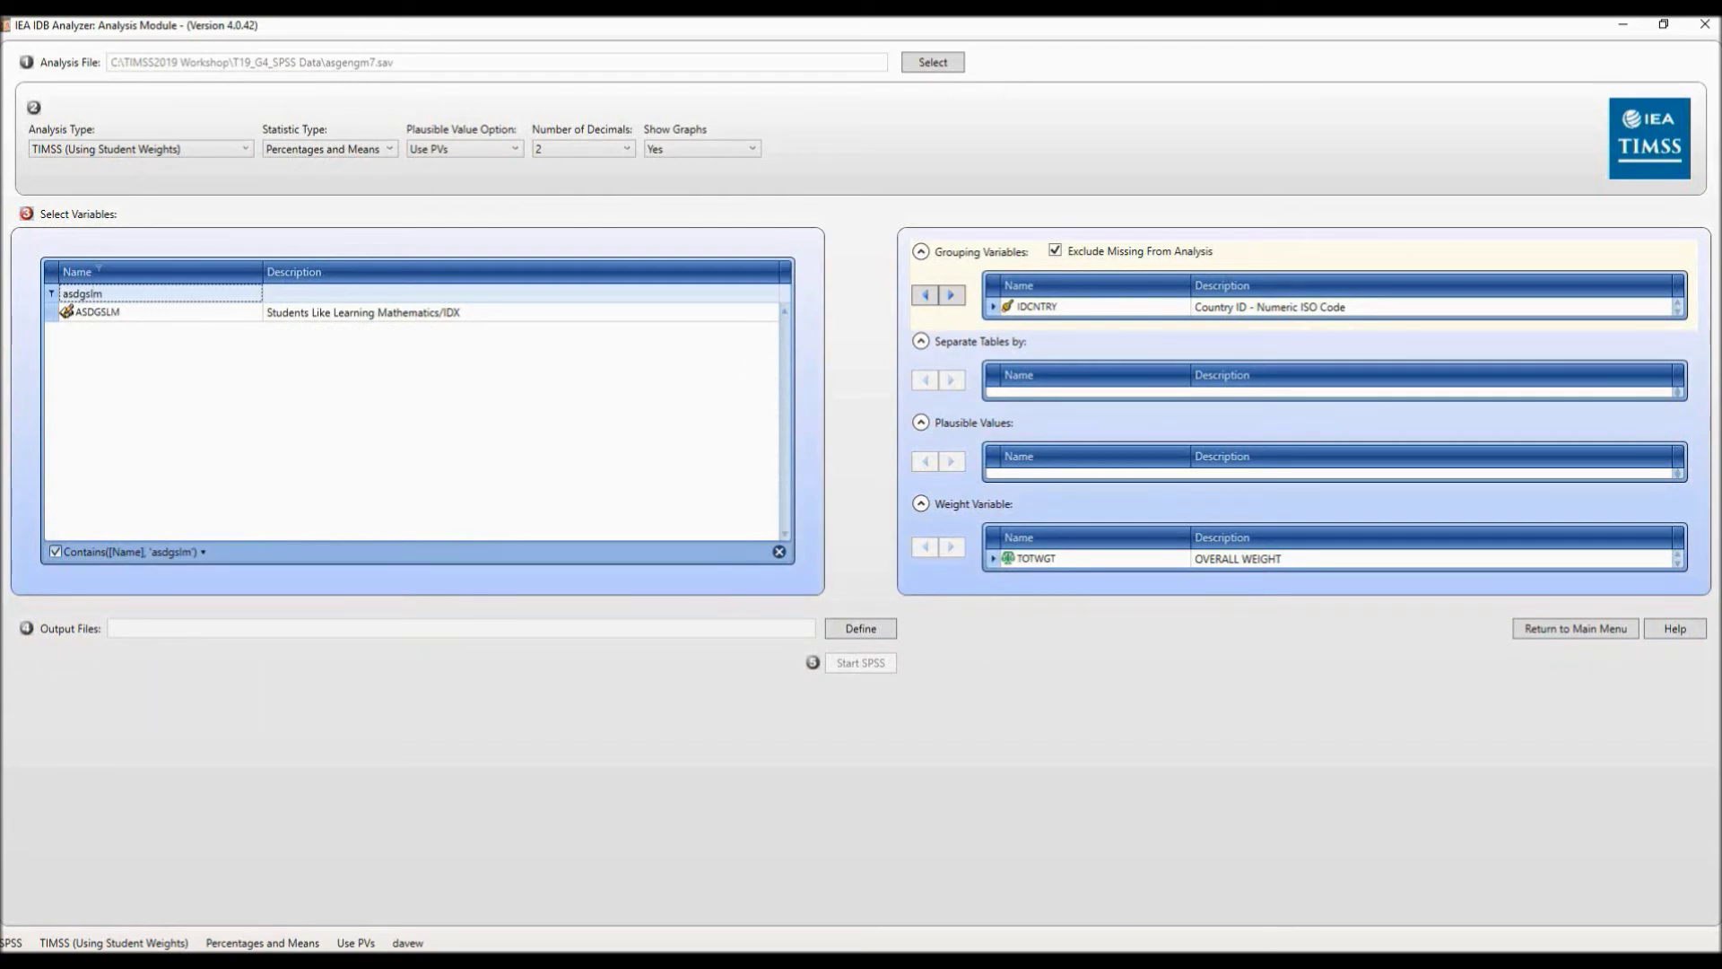
click(193, 313)
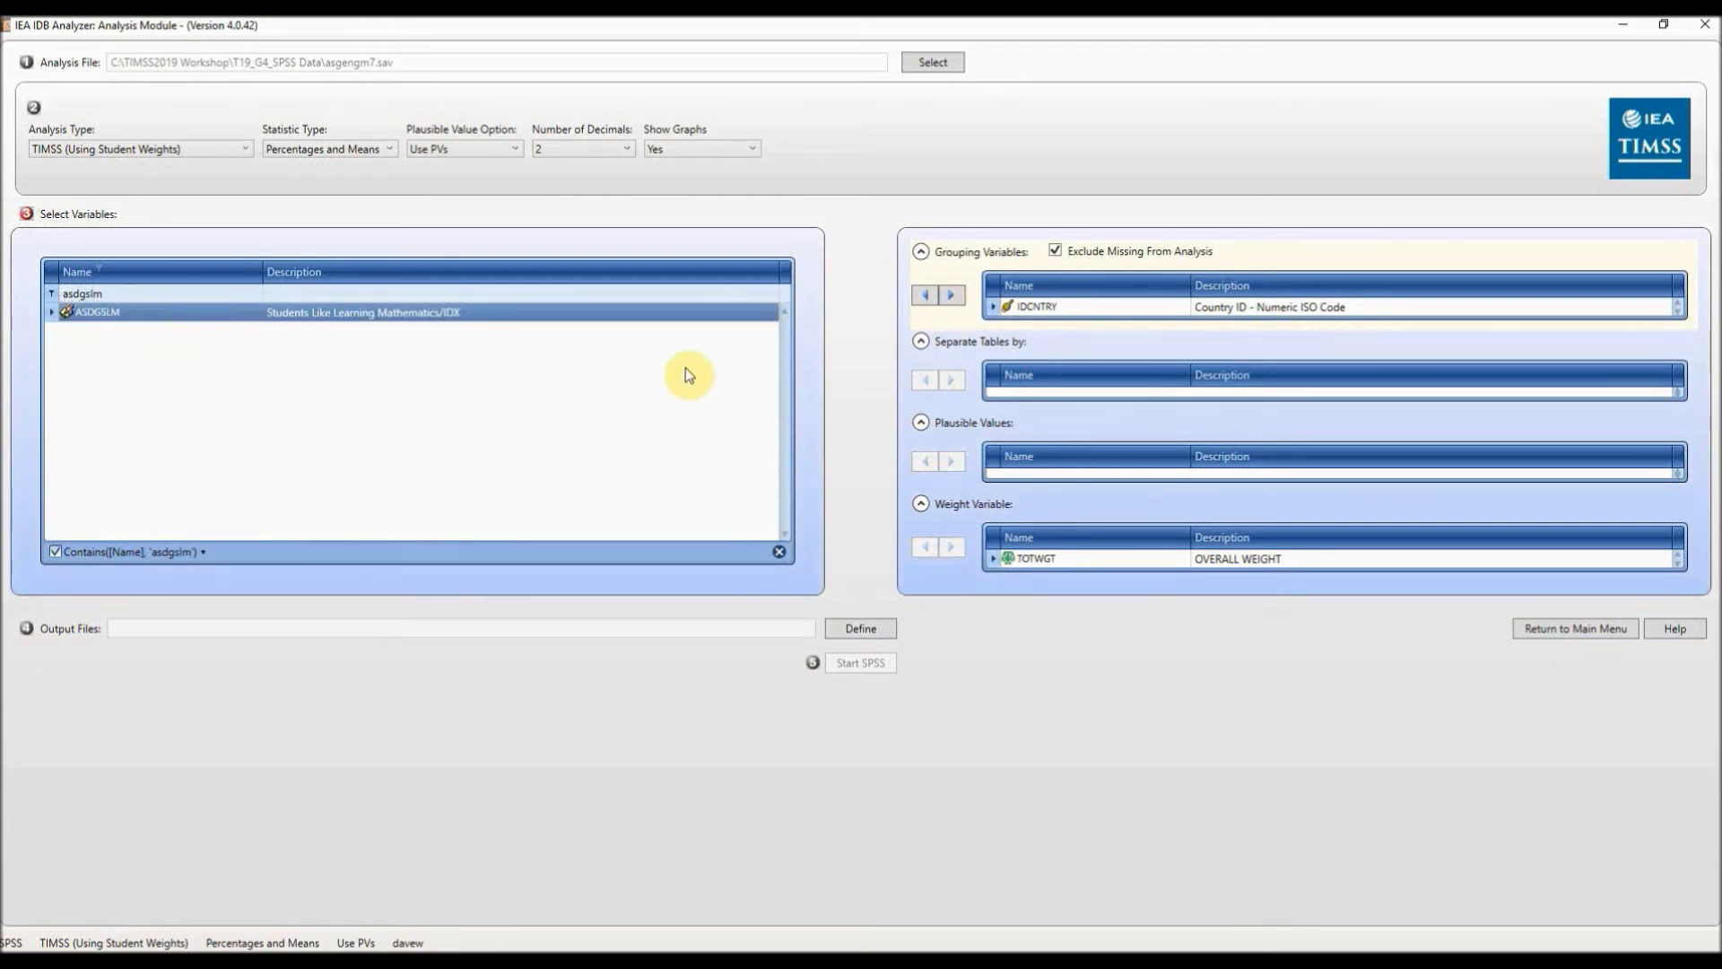
click(950, 296)
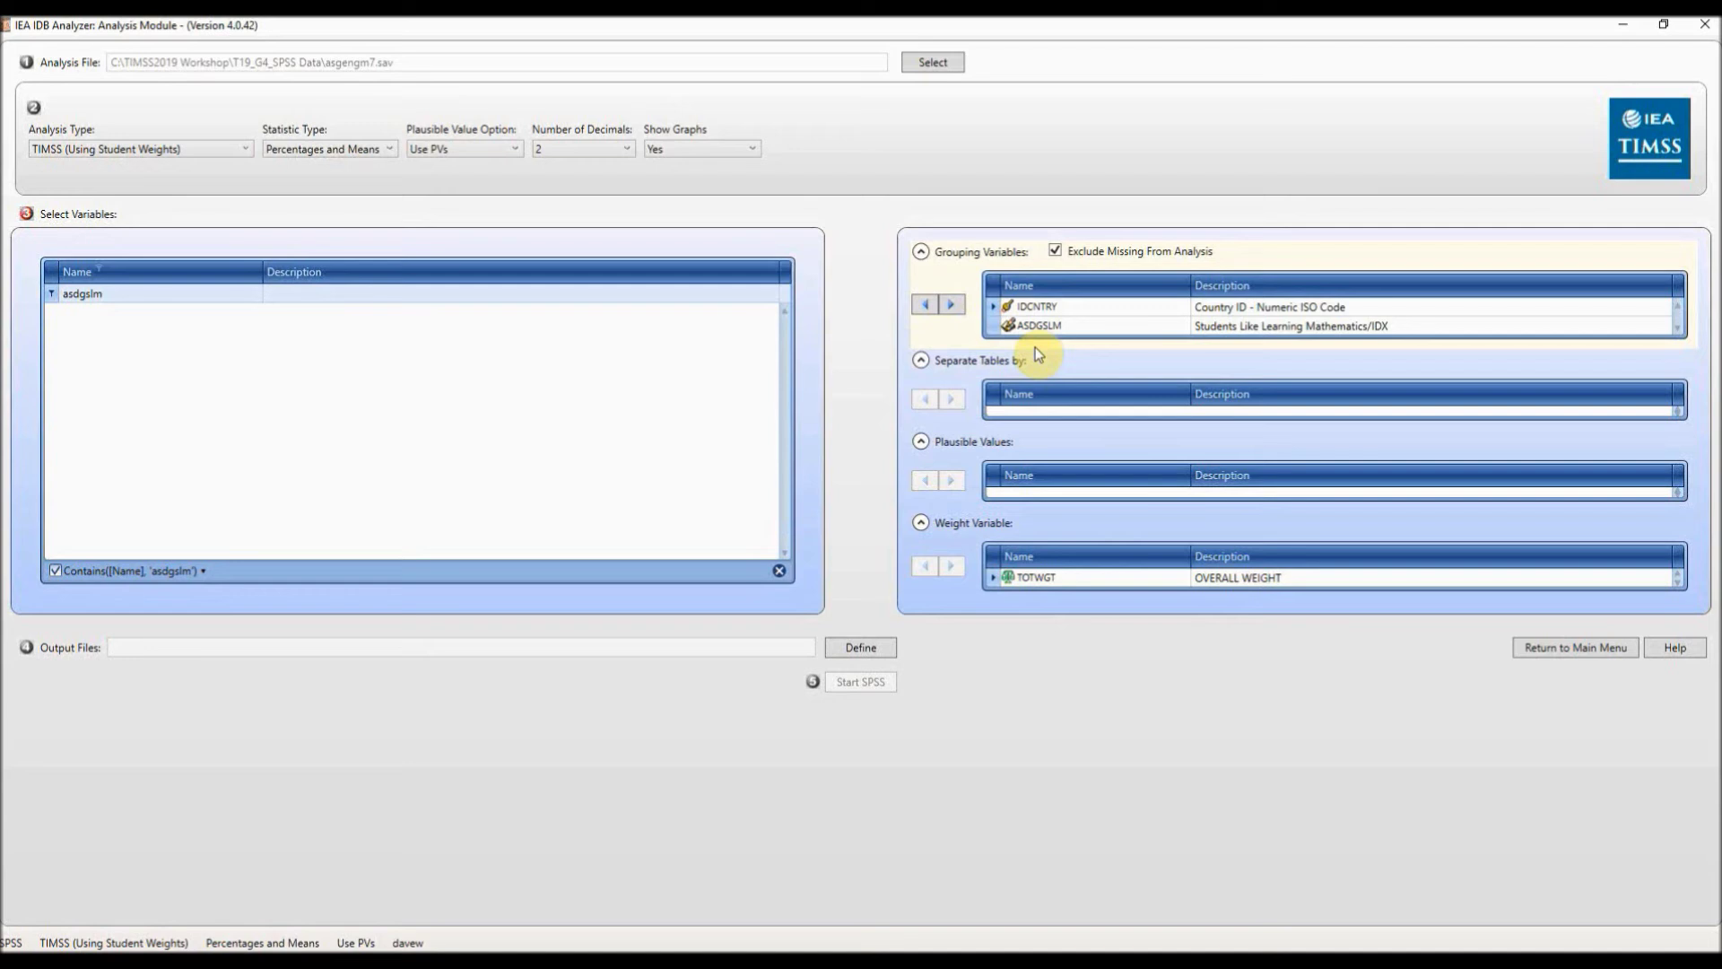
- Add ASMMAT01-05, the 1st to 5th plausible values for mathematics, as the plausible values of the analysis
click(1094, 475)
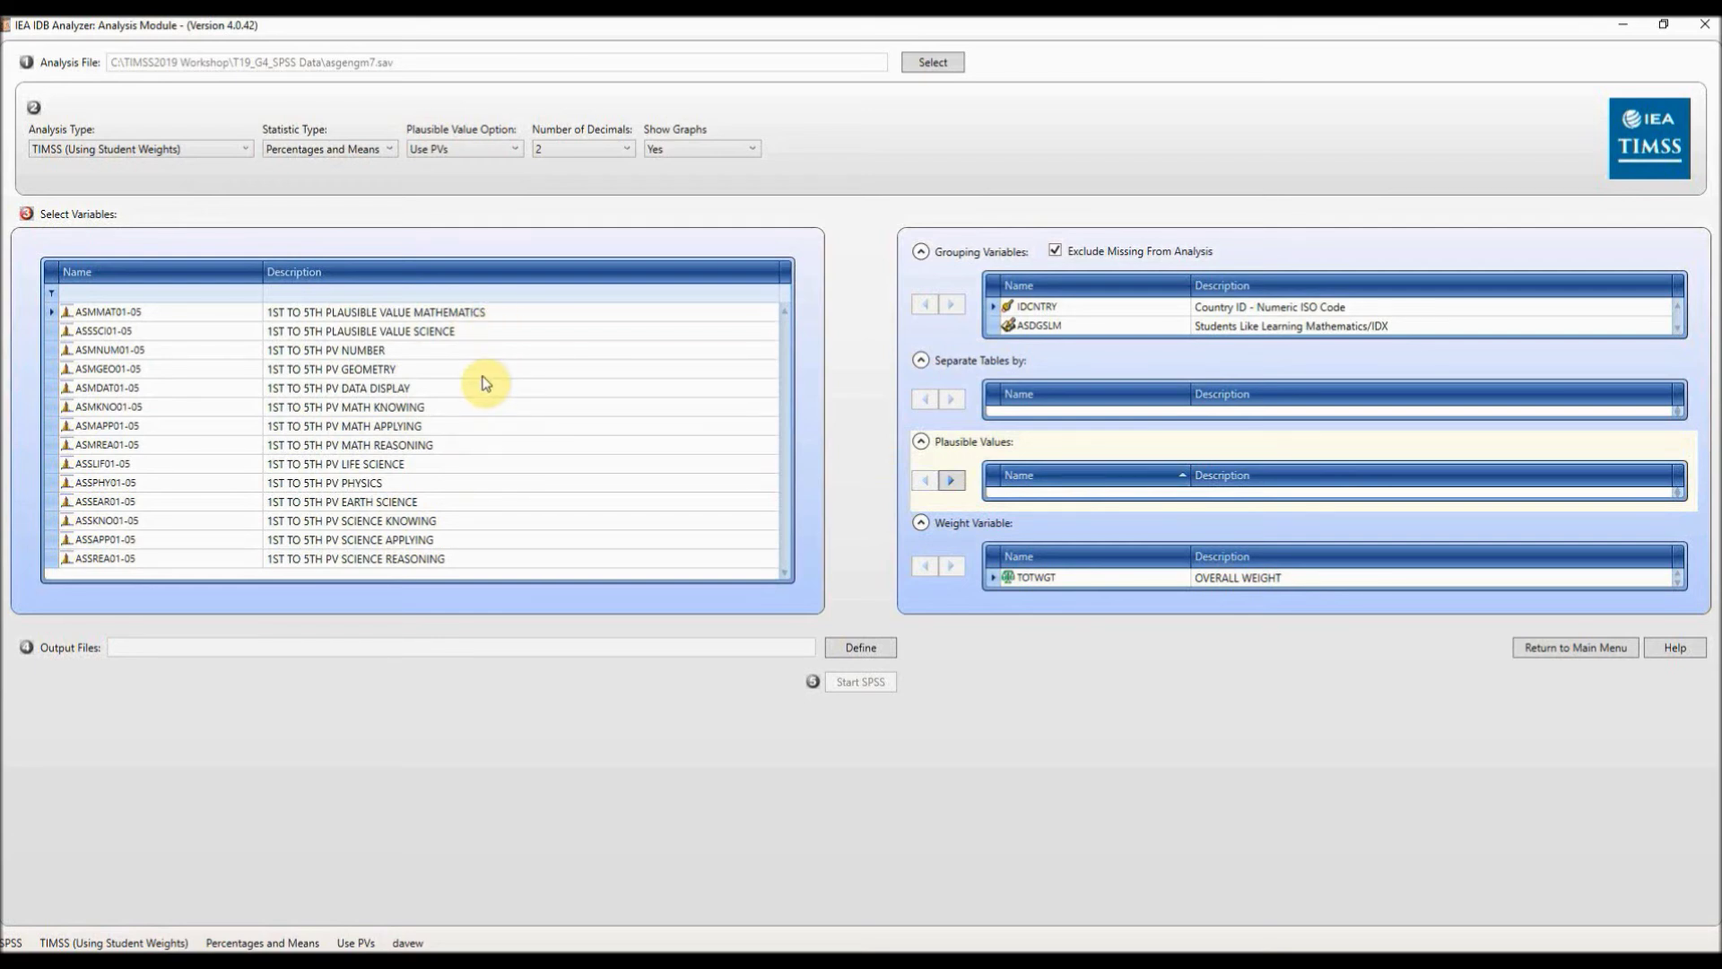
click(446, 316)
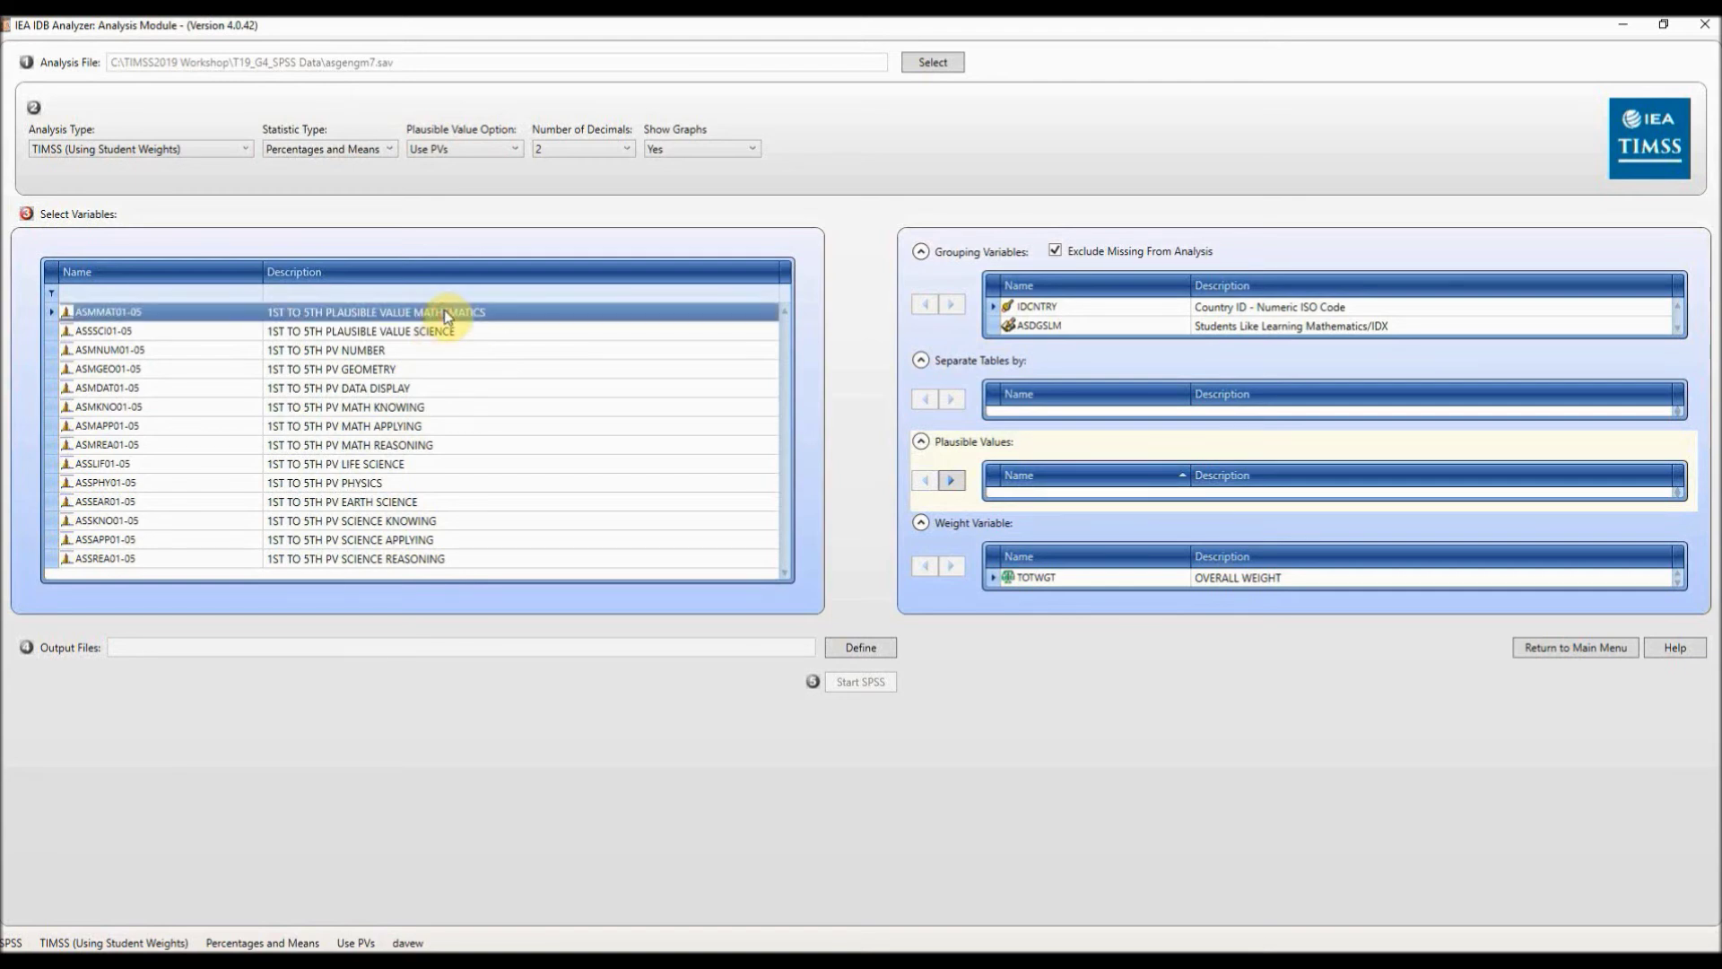
click(954, 486)
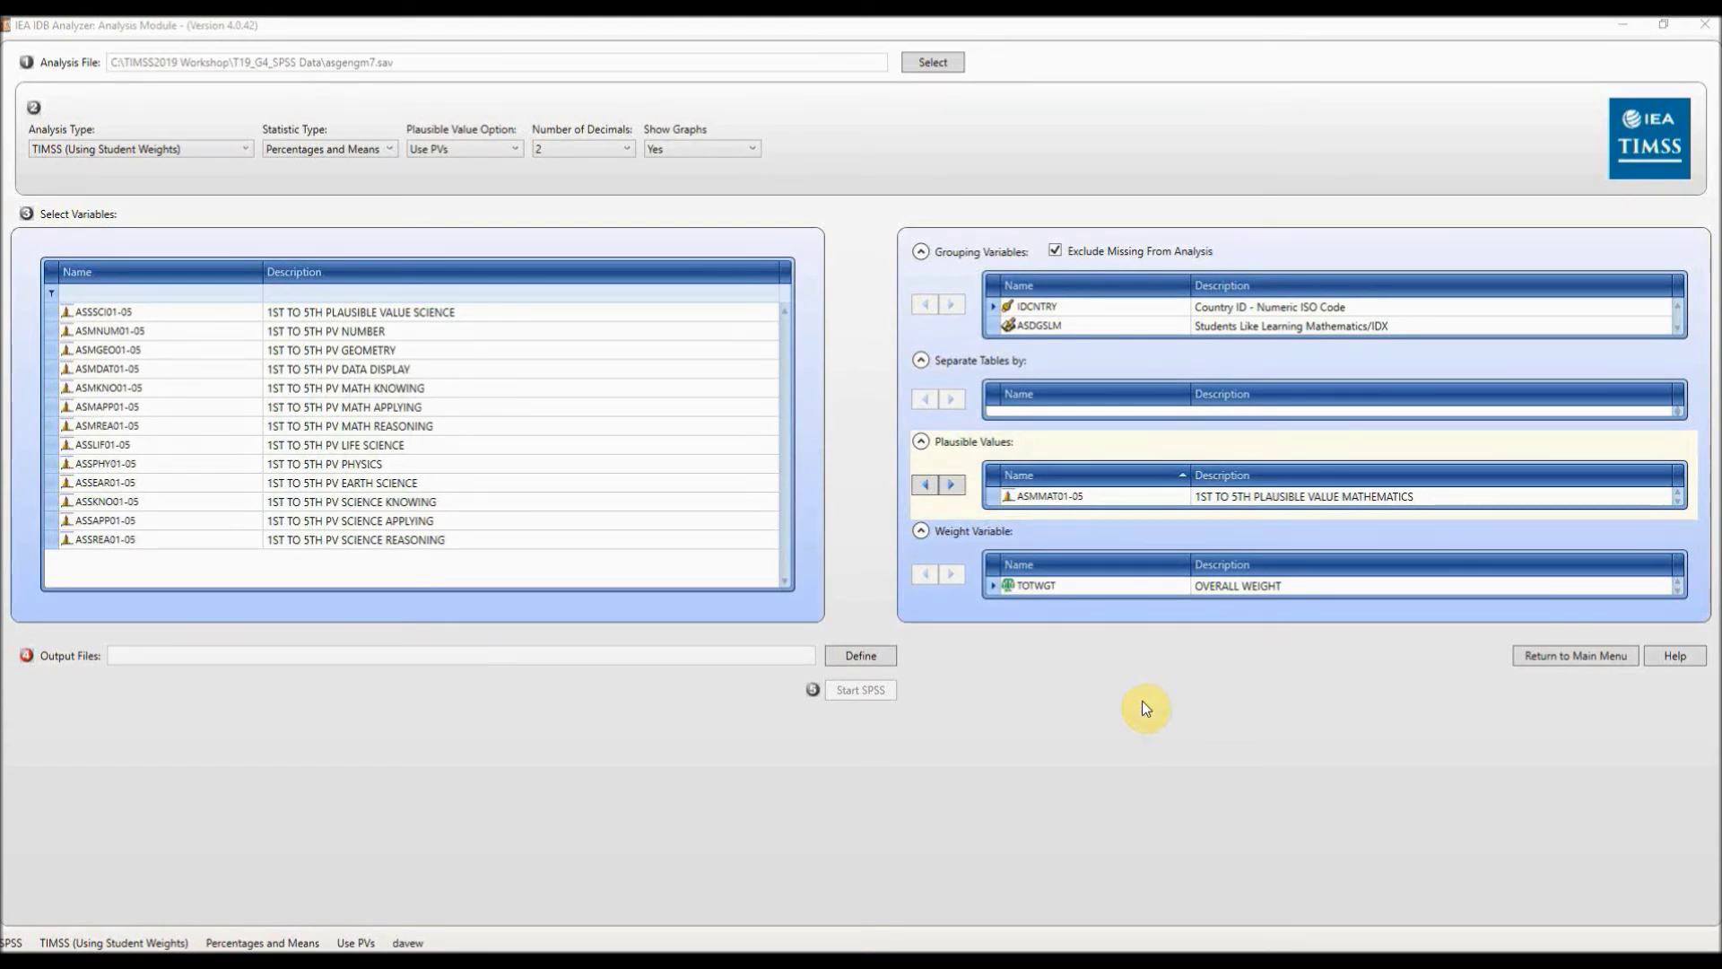
- Define the output files as like_learning_achievement in the Syntax folder of TIMSS2019 Workshop
click(858, 657)
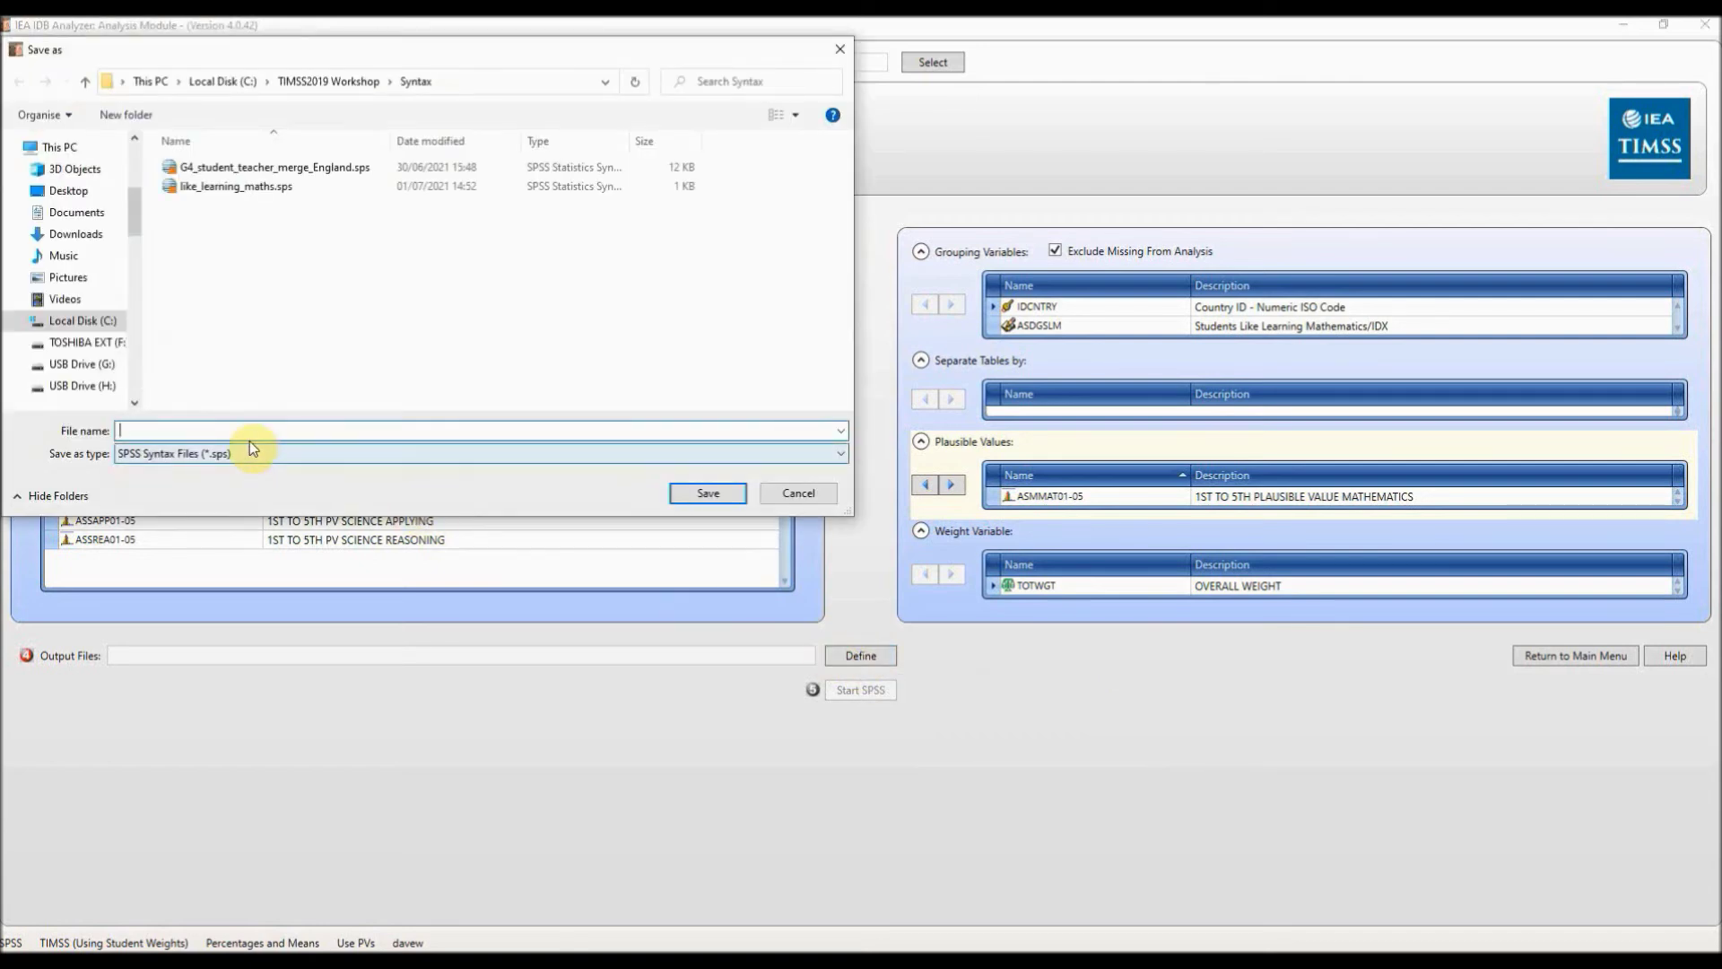
text(l)
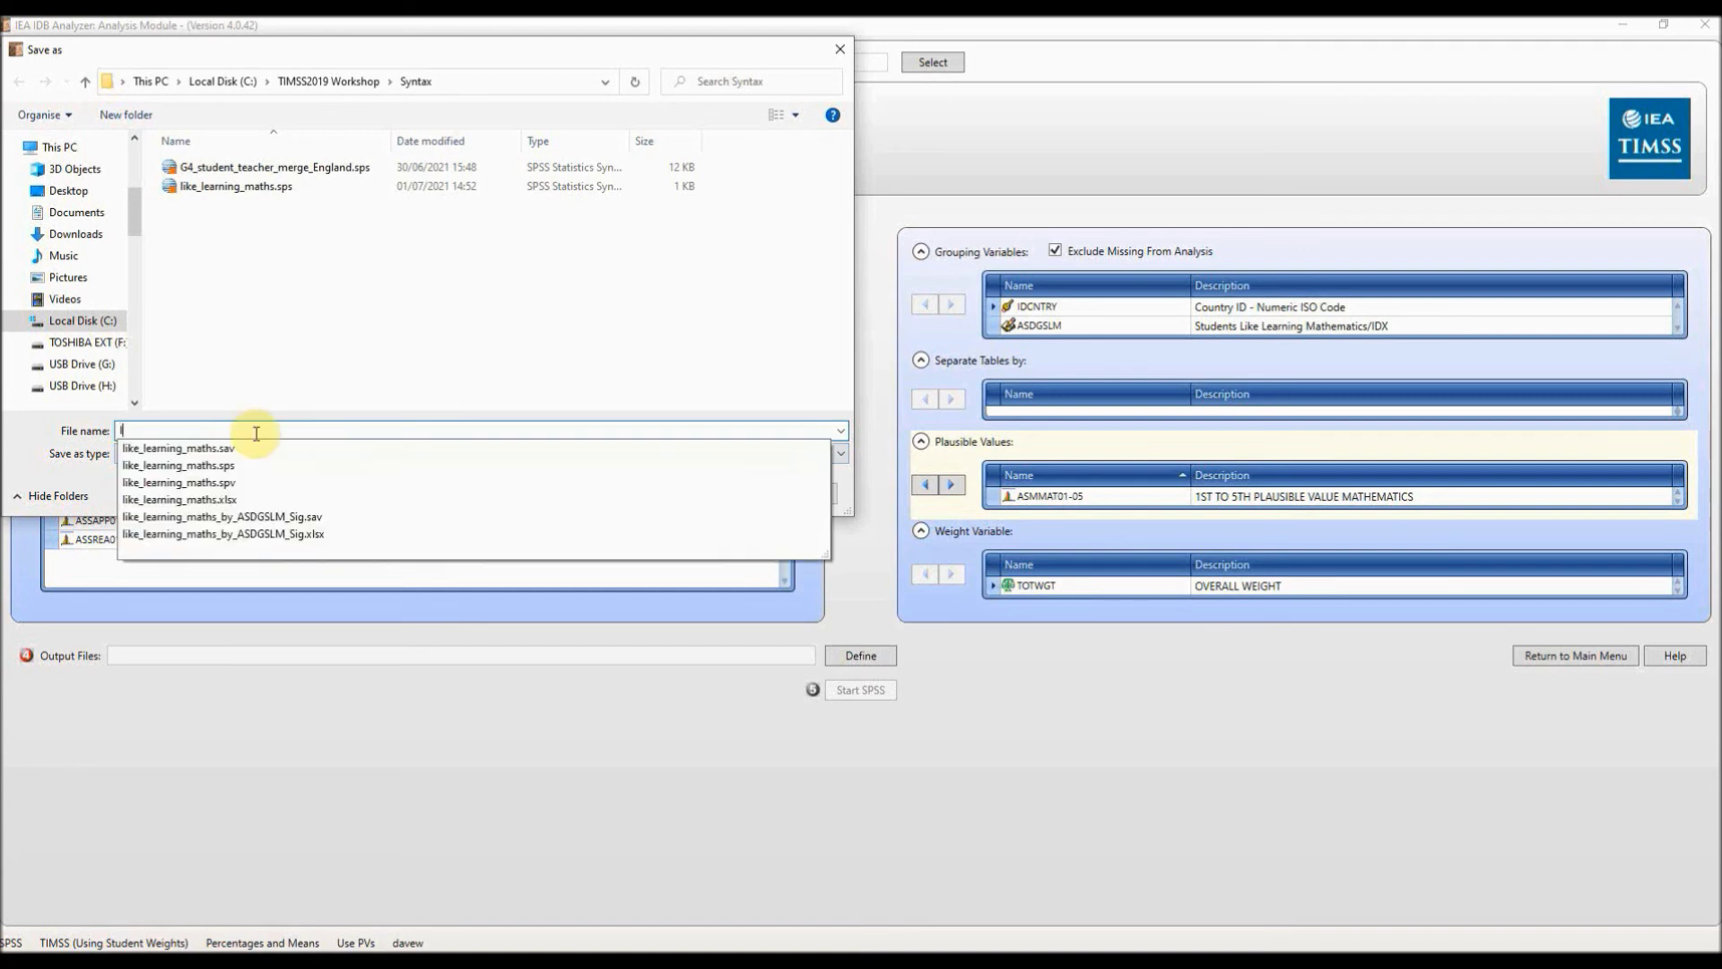
text(ike_learning_)
click(255, 432)
text(ac)
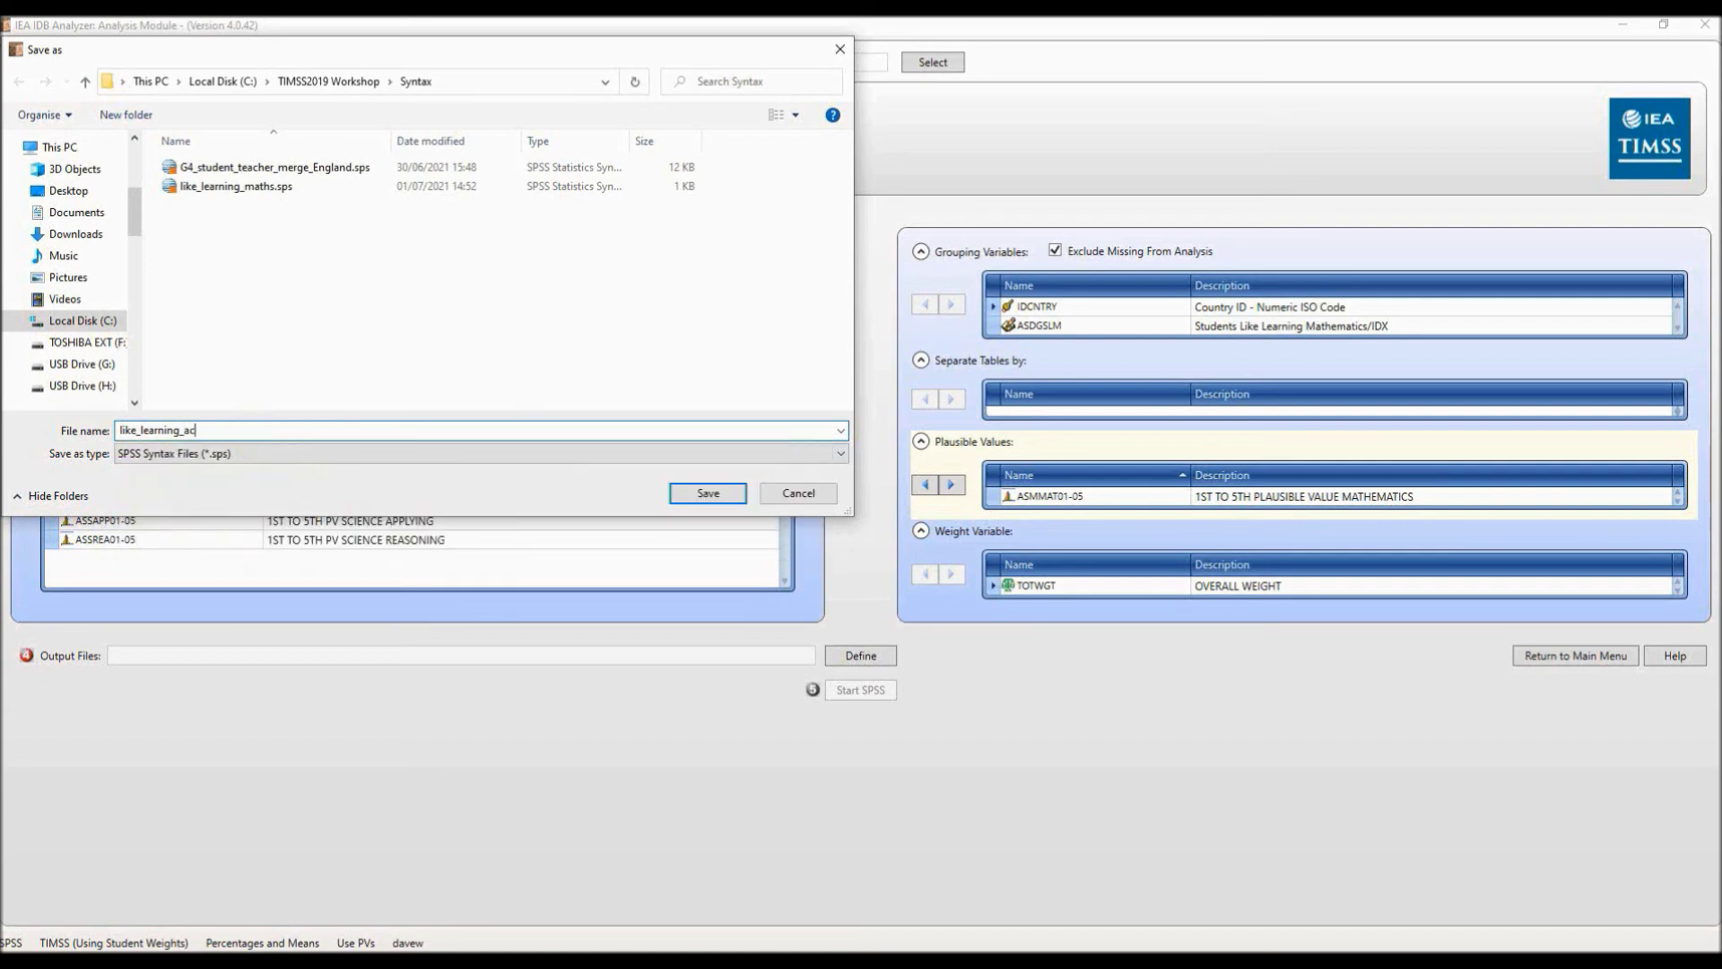
text(hievement)
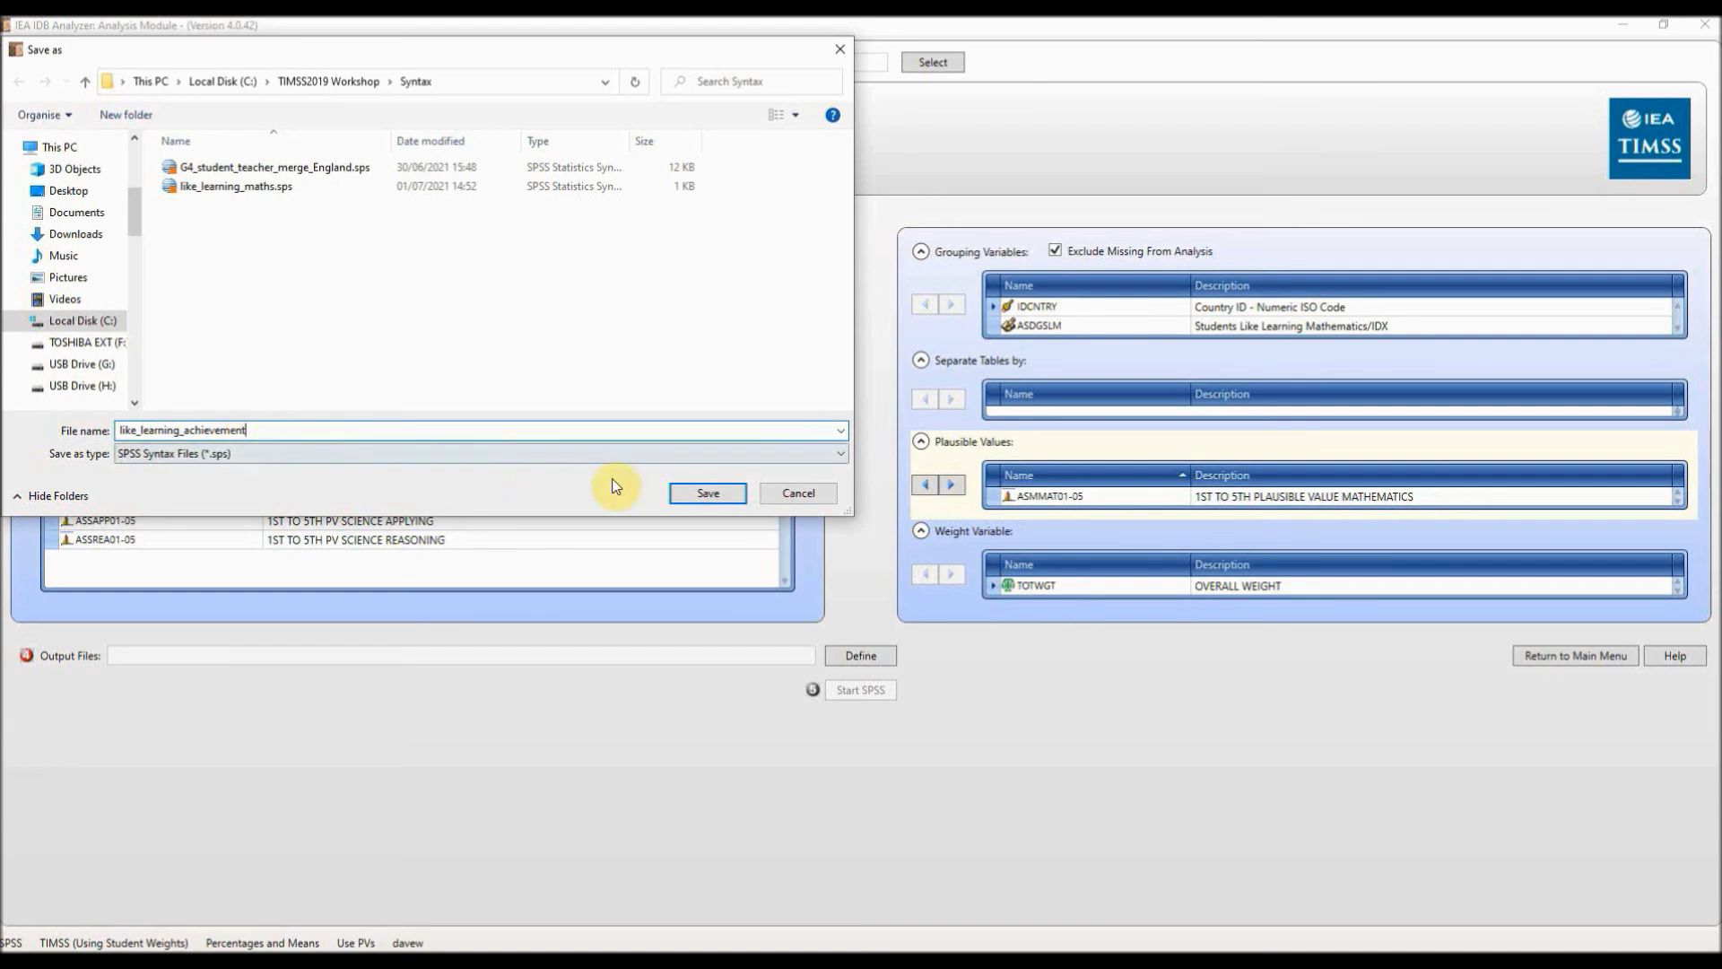
click(709, 494)
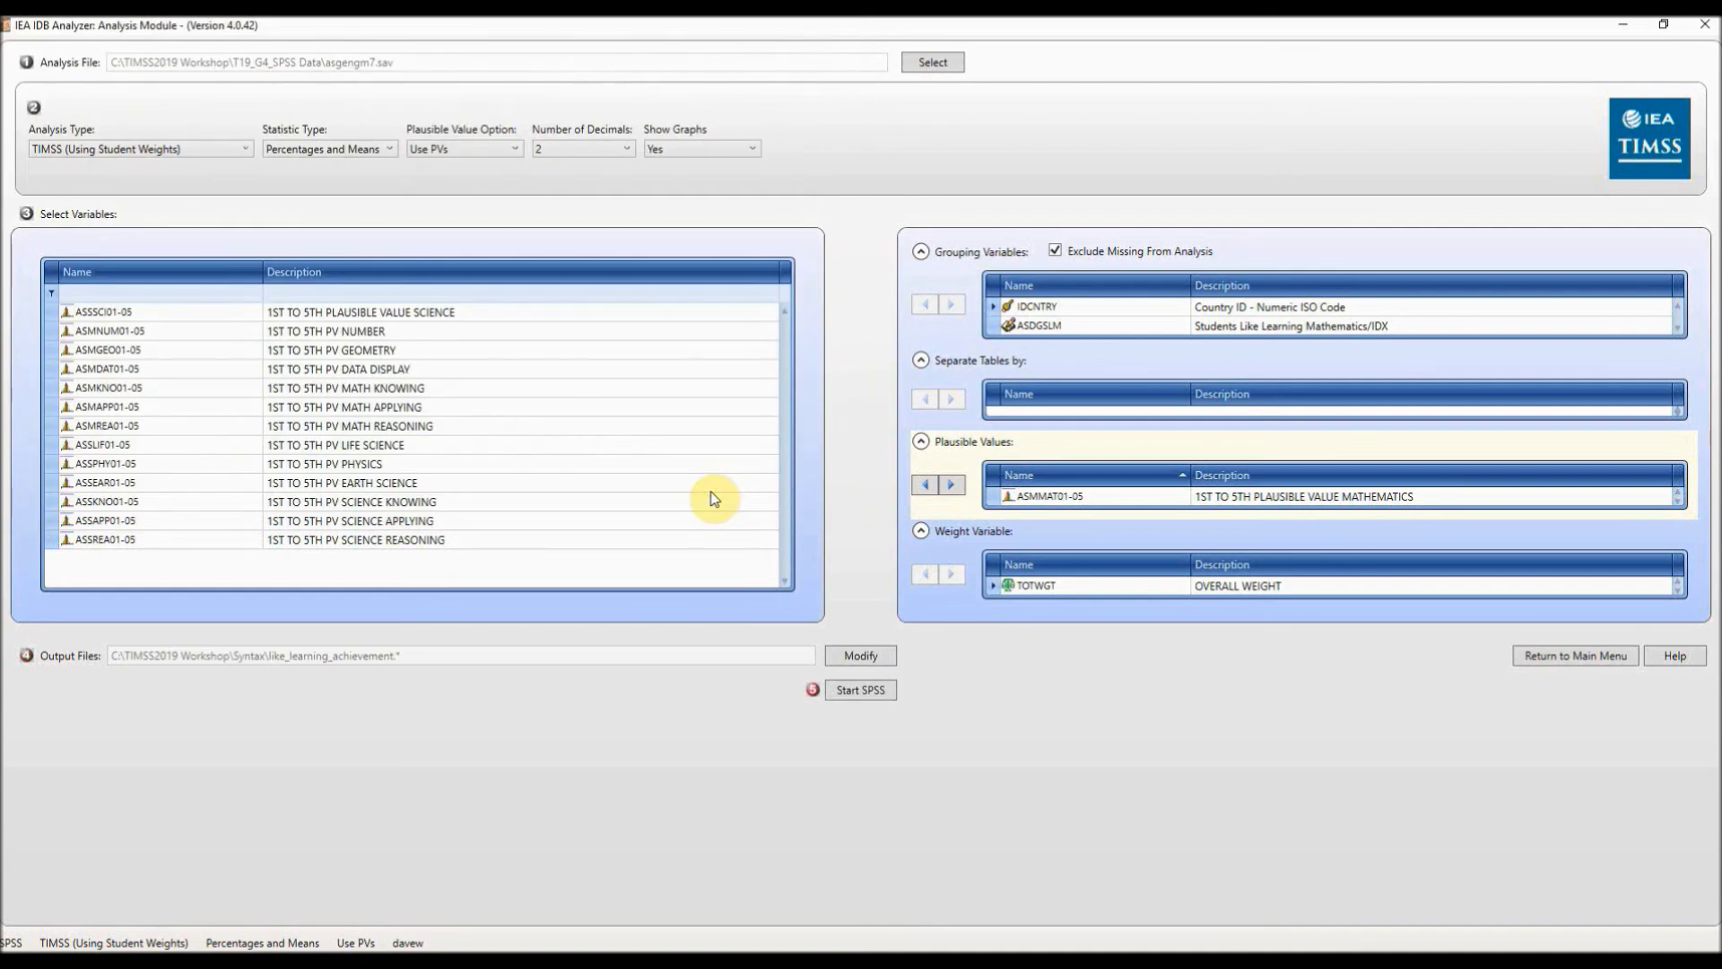
- Generate the like_learning_achievement syntax in SPSS and run the whole script
click(854, 693)
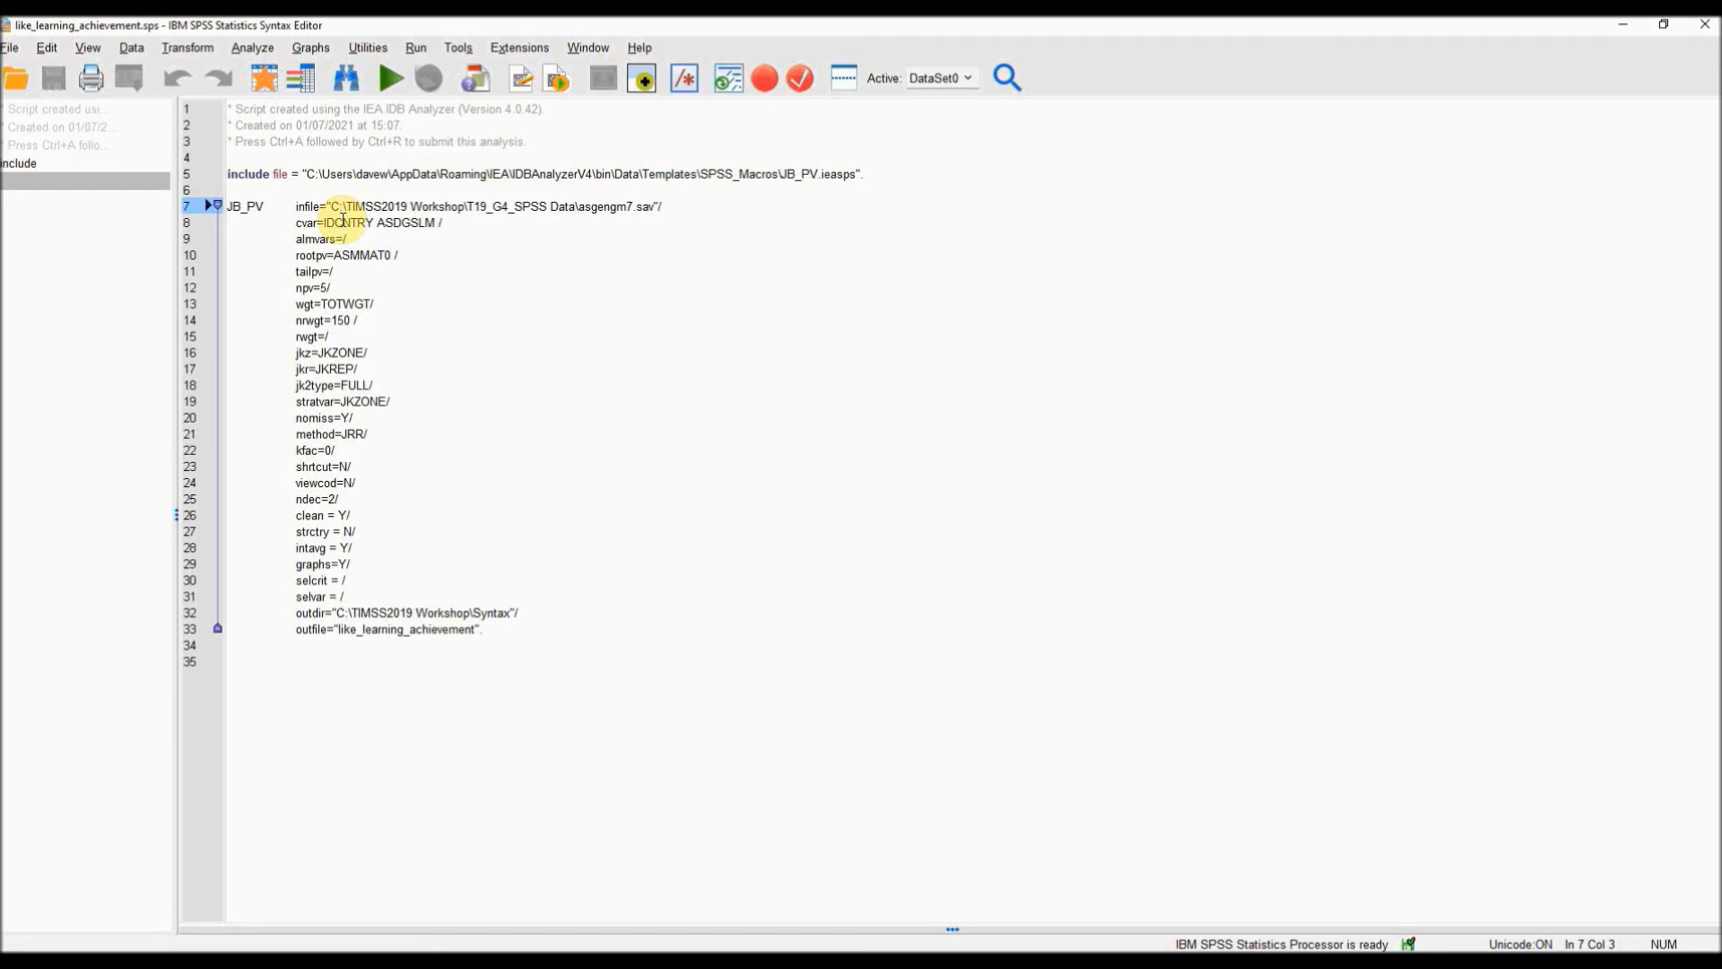
key(ctrl+a)
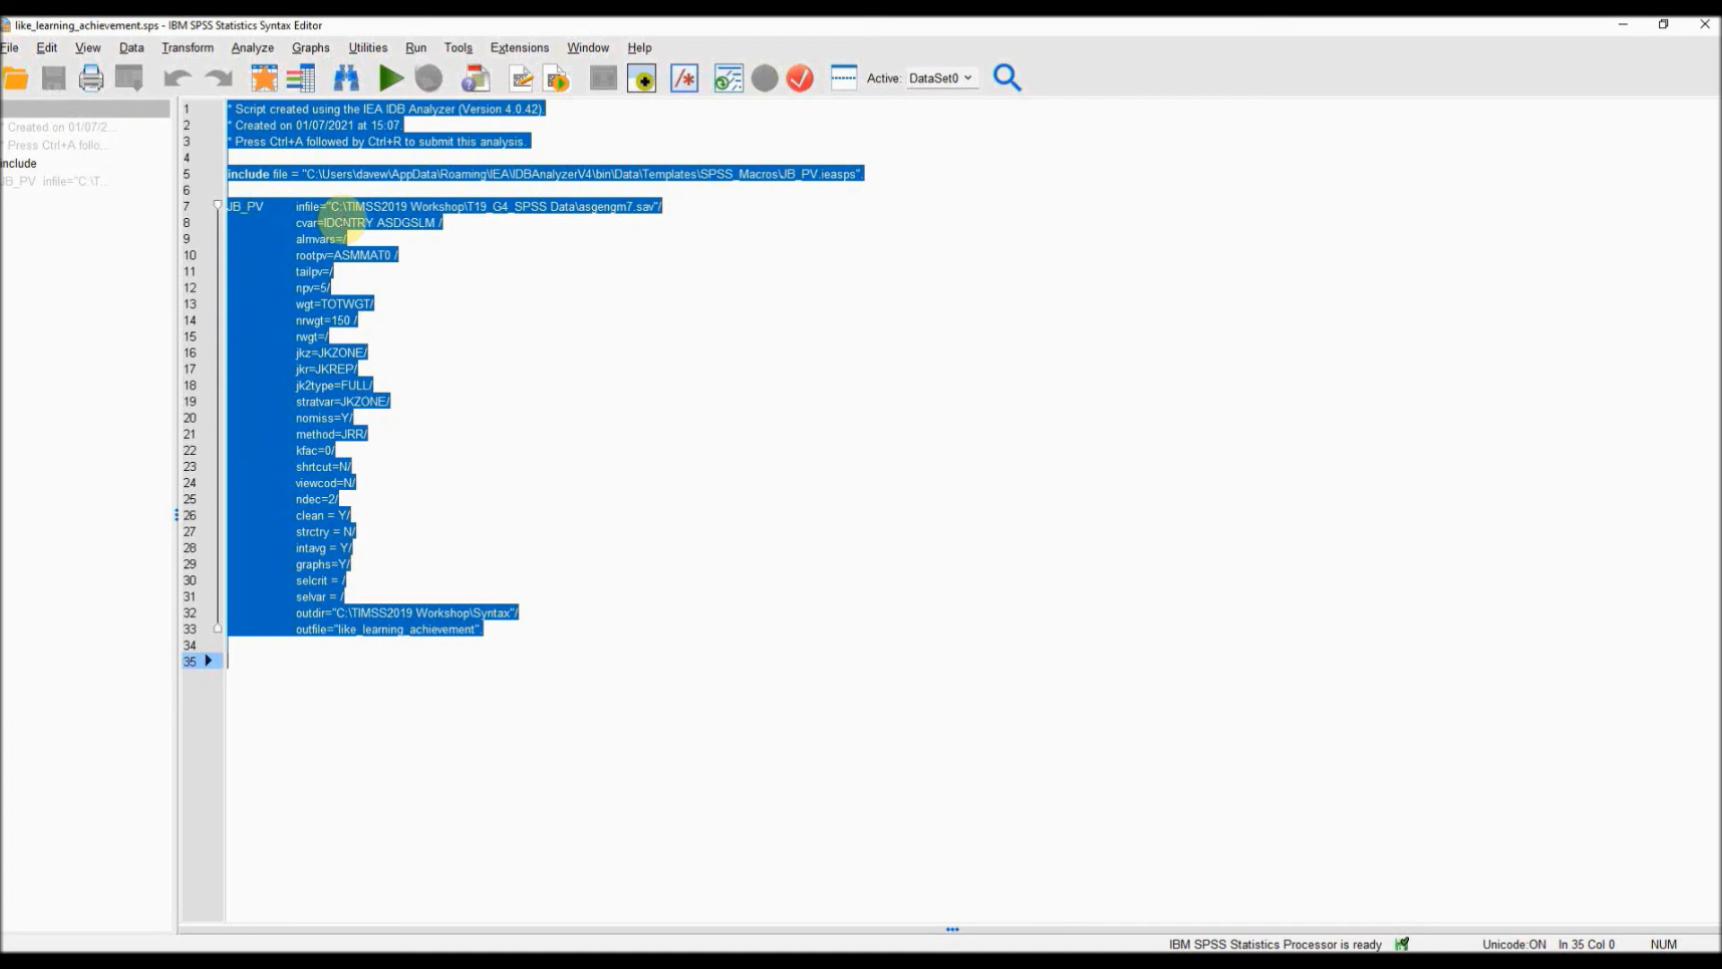
click(390, 84)
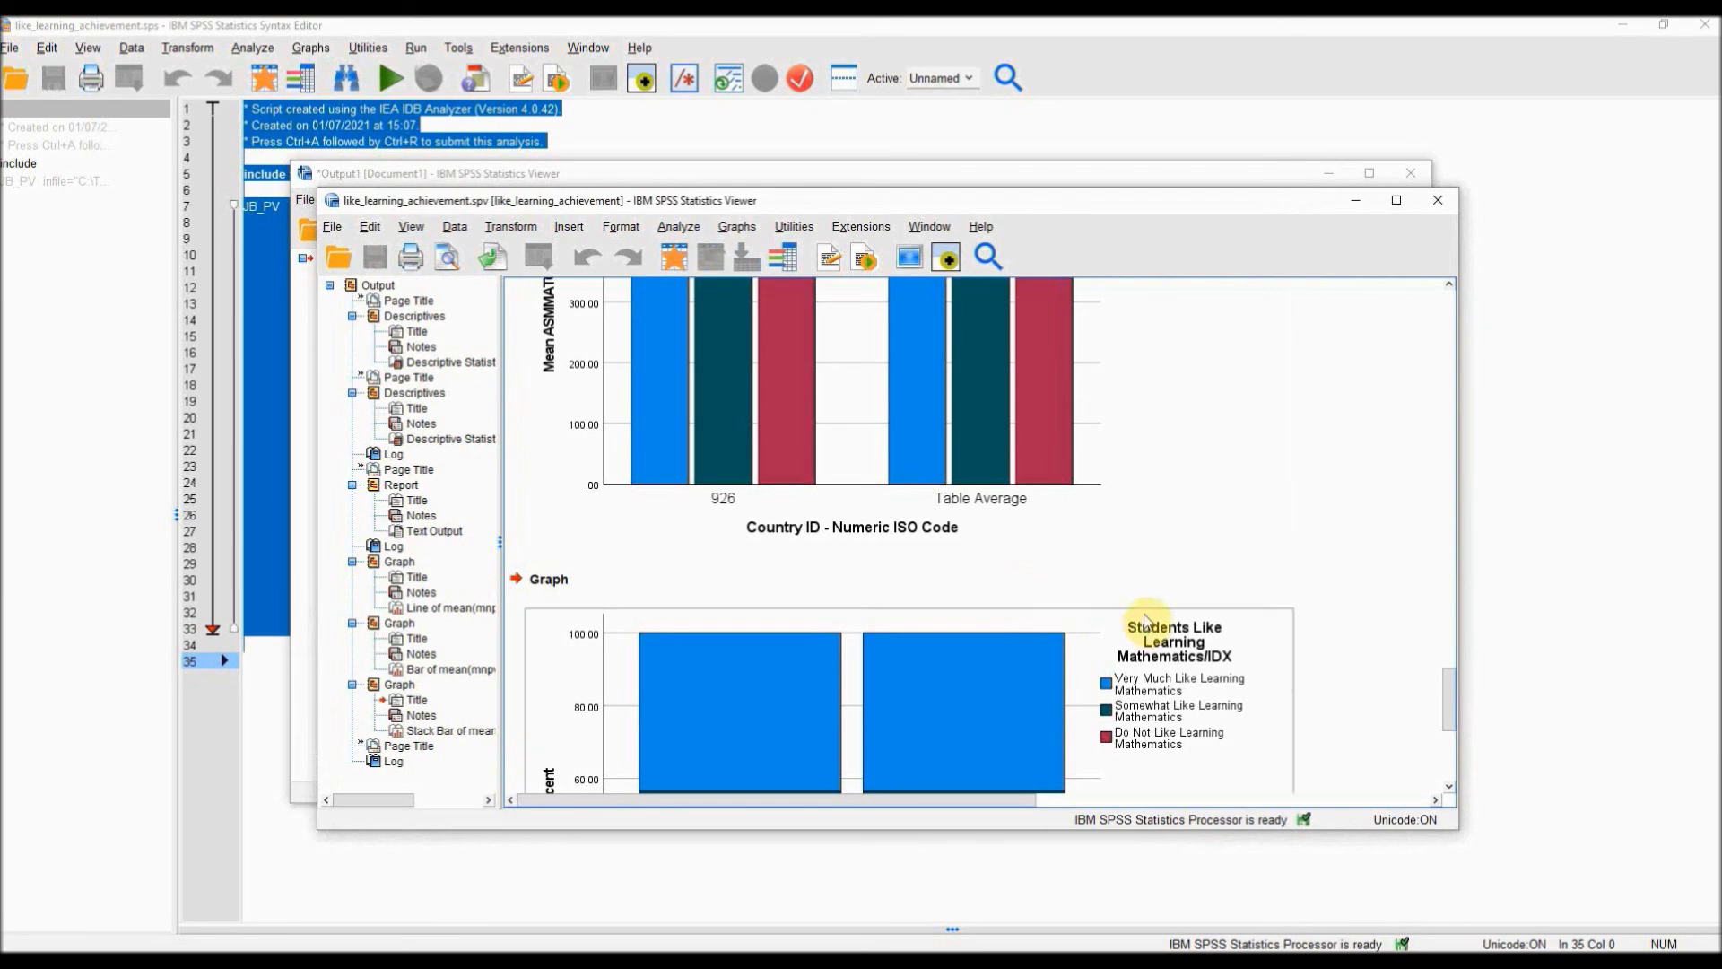
- Examine the graphs and the report table of average mathematics achievement by country and Students Like Learning Mathematics
scroll(1189, 541, up, 10)
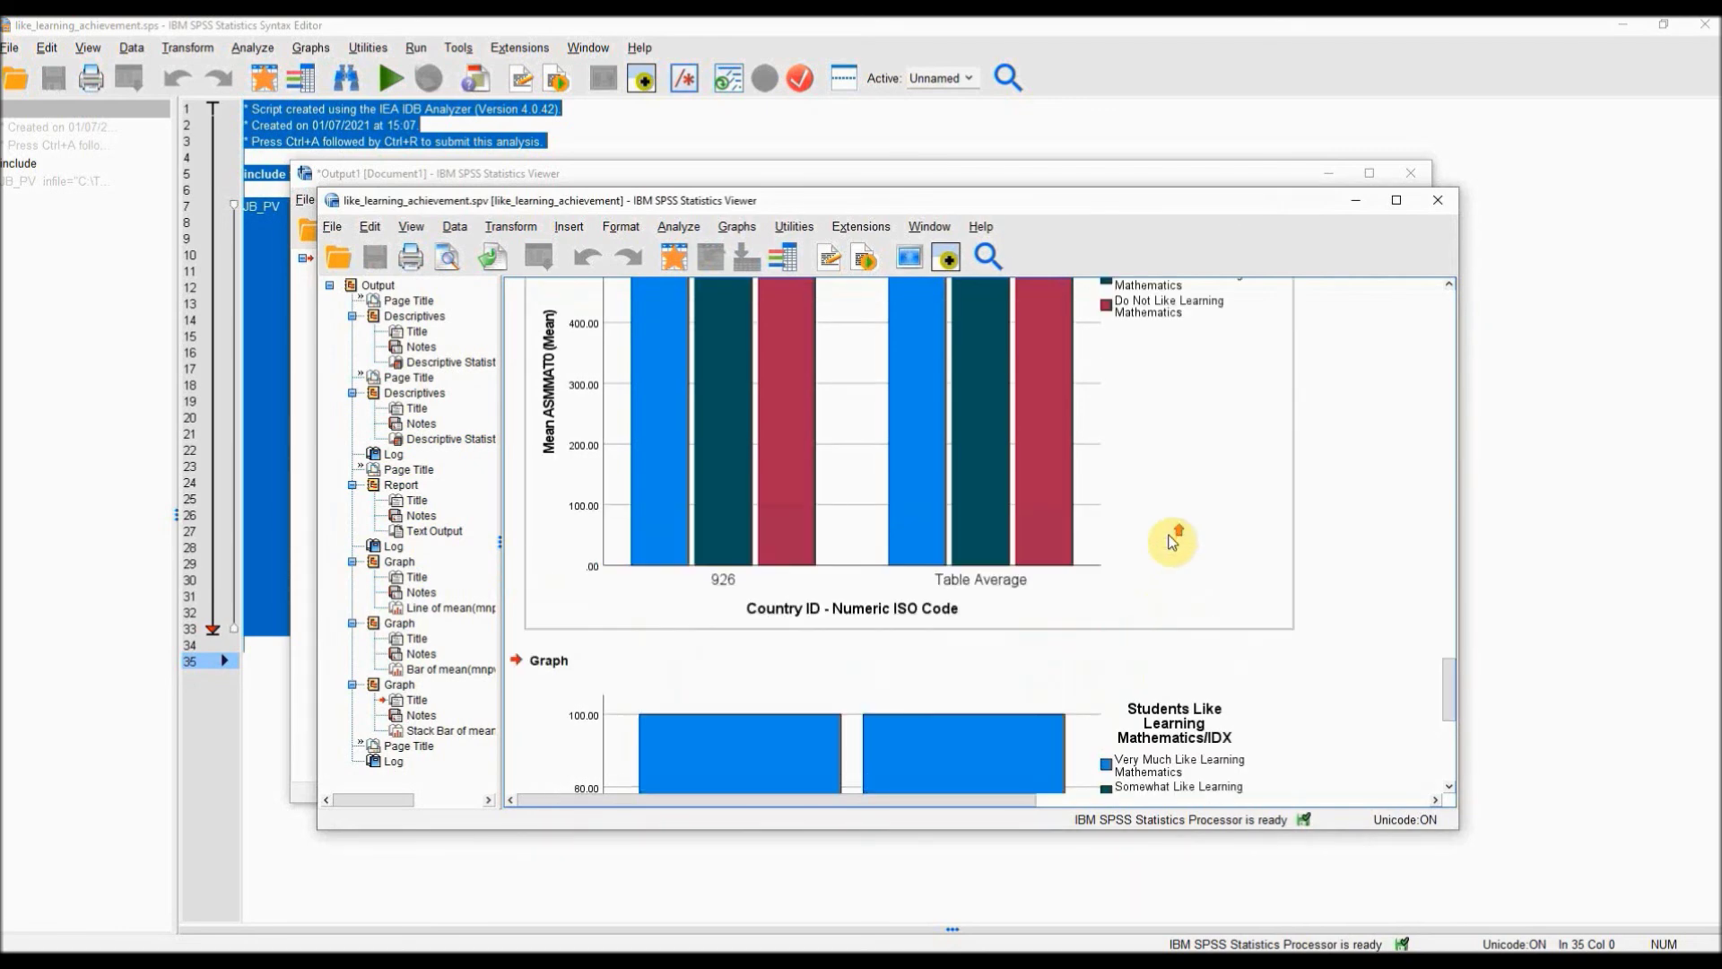
scroll(1155, 545, up, 5)
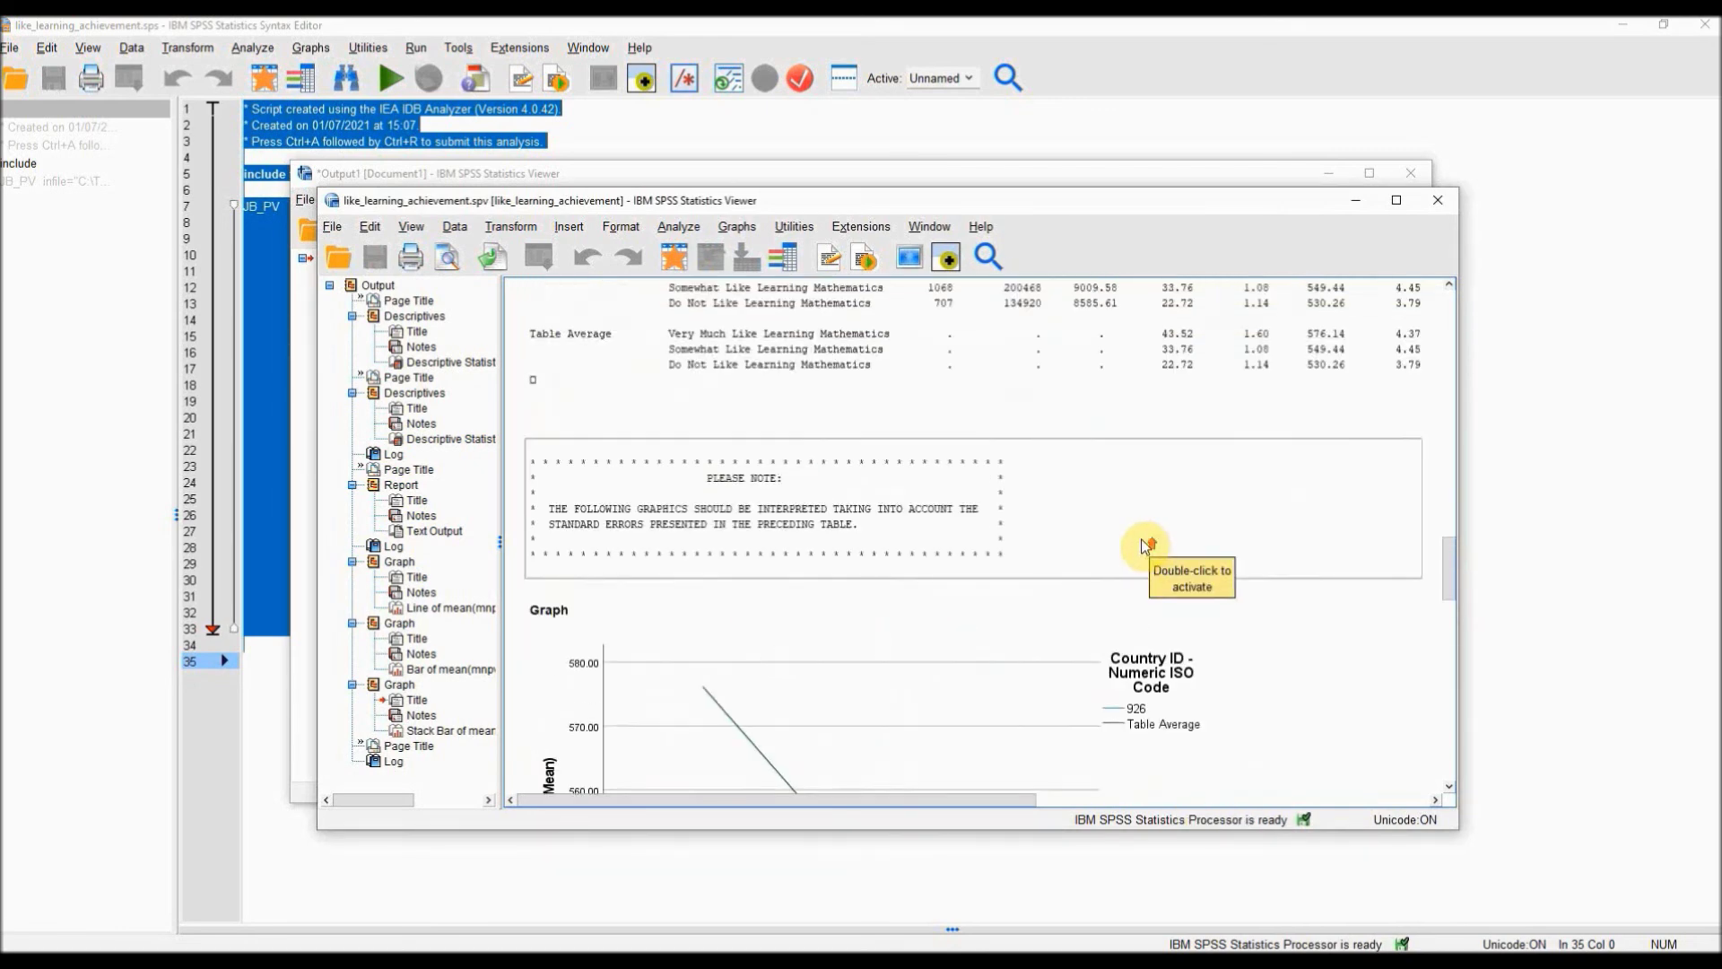
scroll(1146, 546, up, 1)
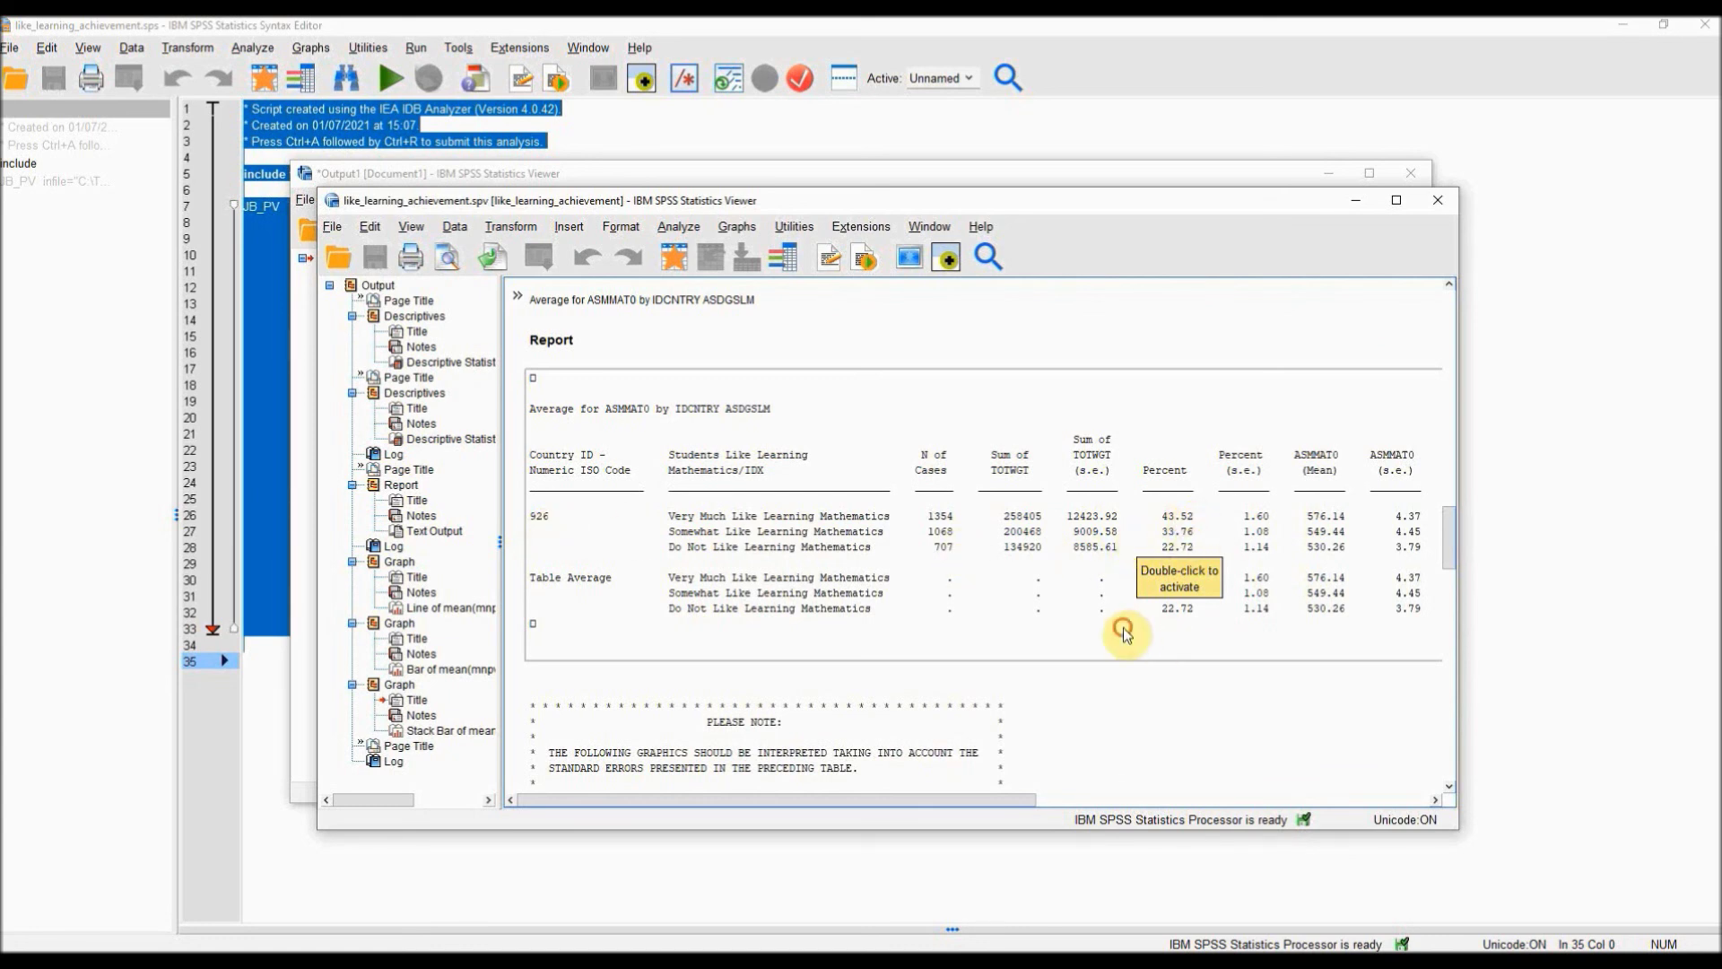
click(1200, 547)
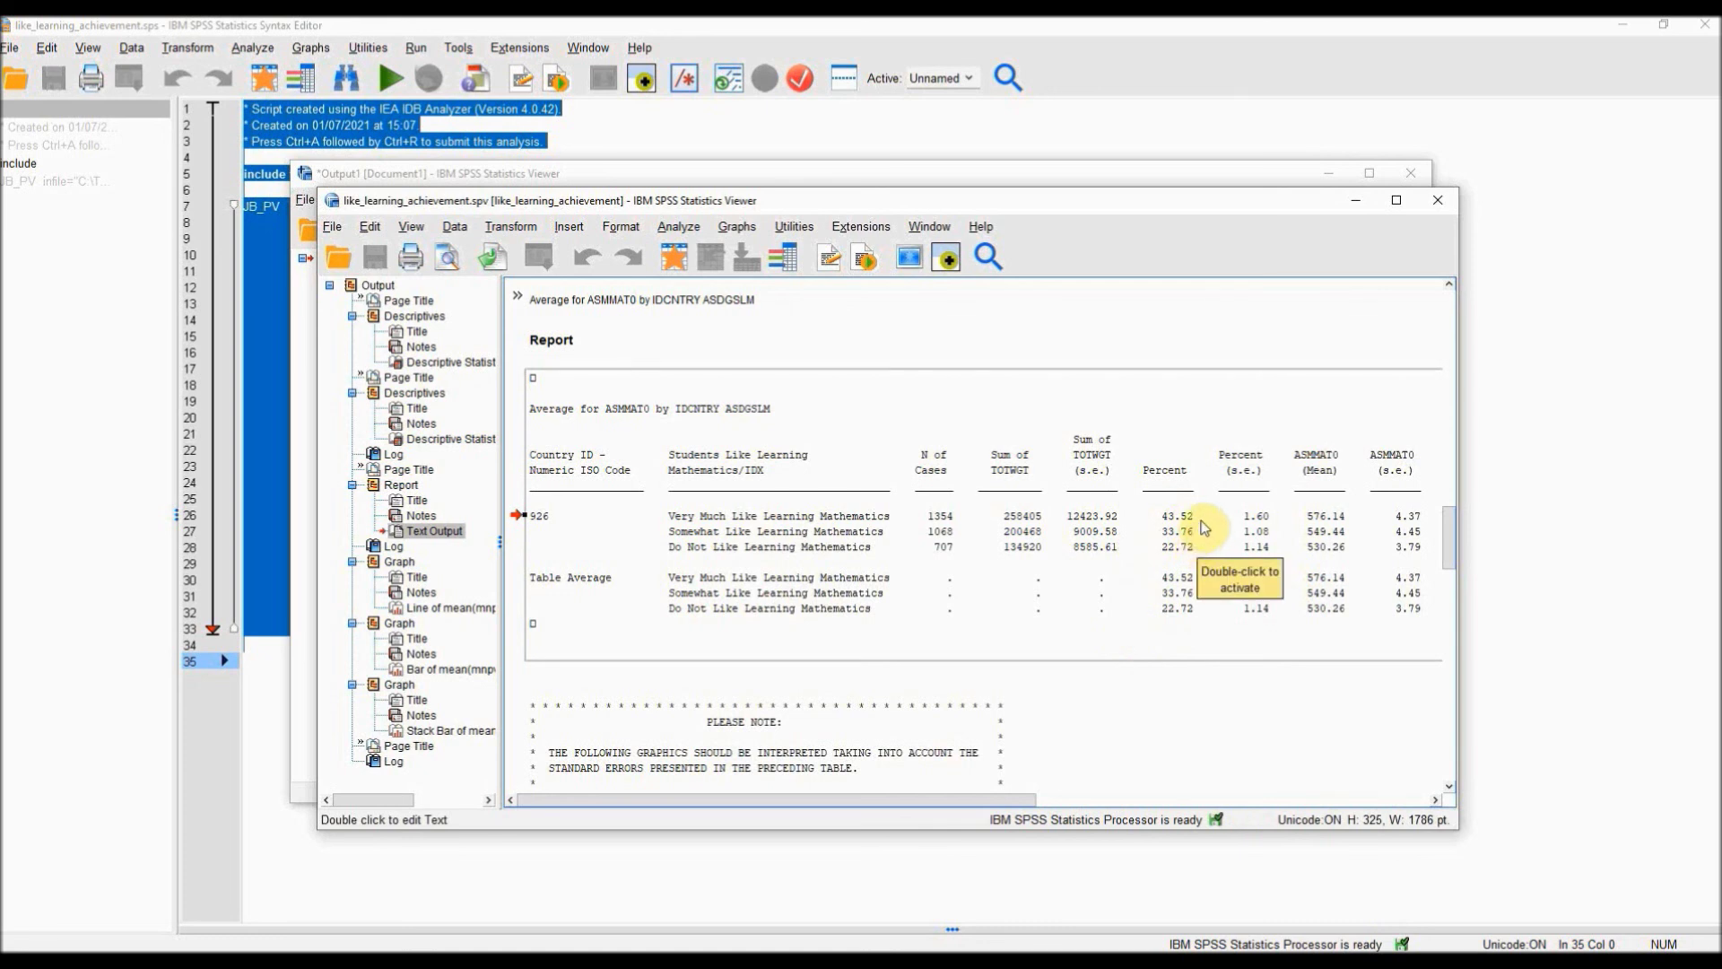